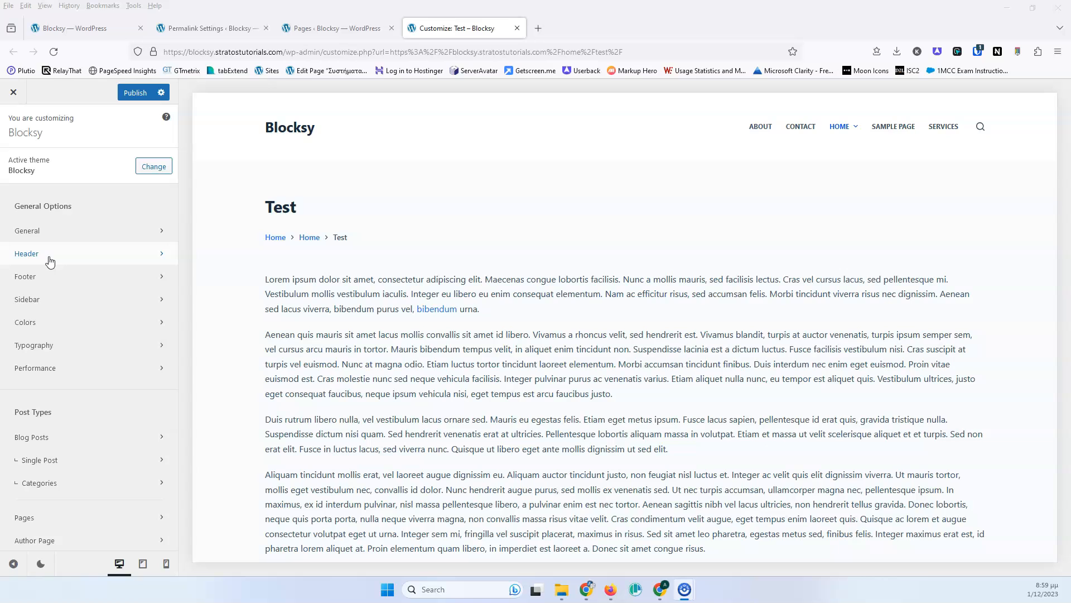
# - Open the Header builder and browse its available elements and the Headers list
pyautogui.click(60, 262)
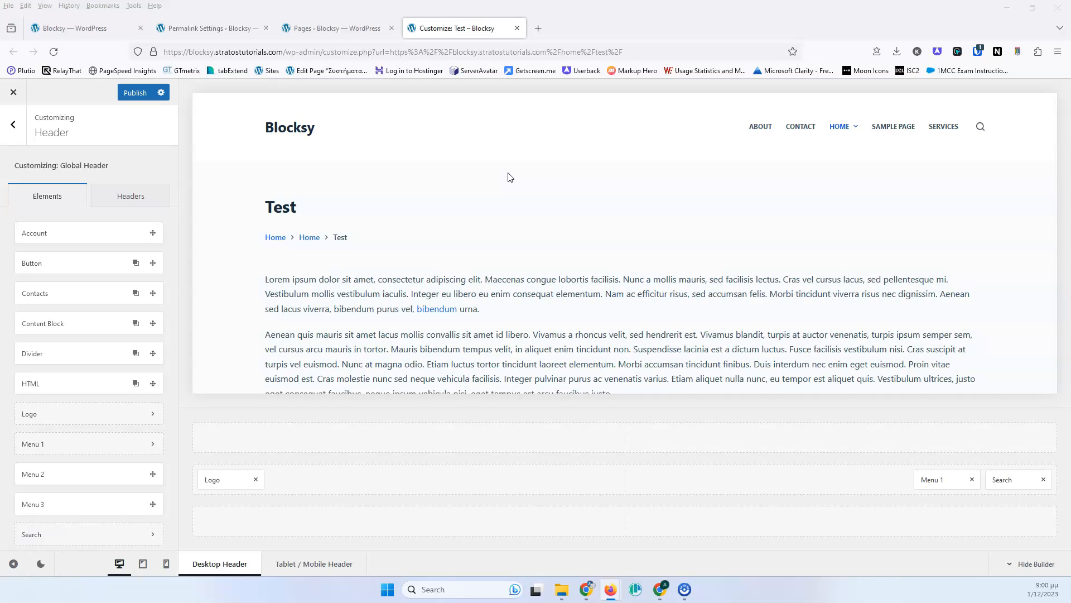
pyautogui.scroll(-3, 75, 253)
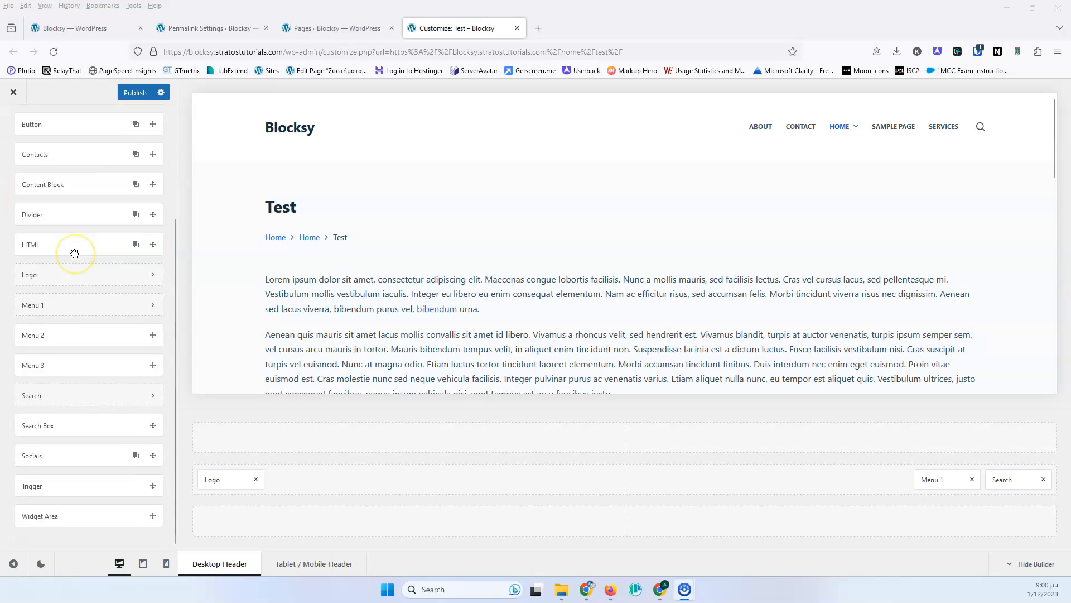
pyautogui.scroll(3, 75, 251)
pyautogui.scroll(-3, 83, 279)
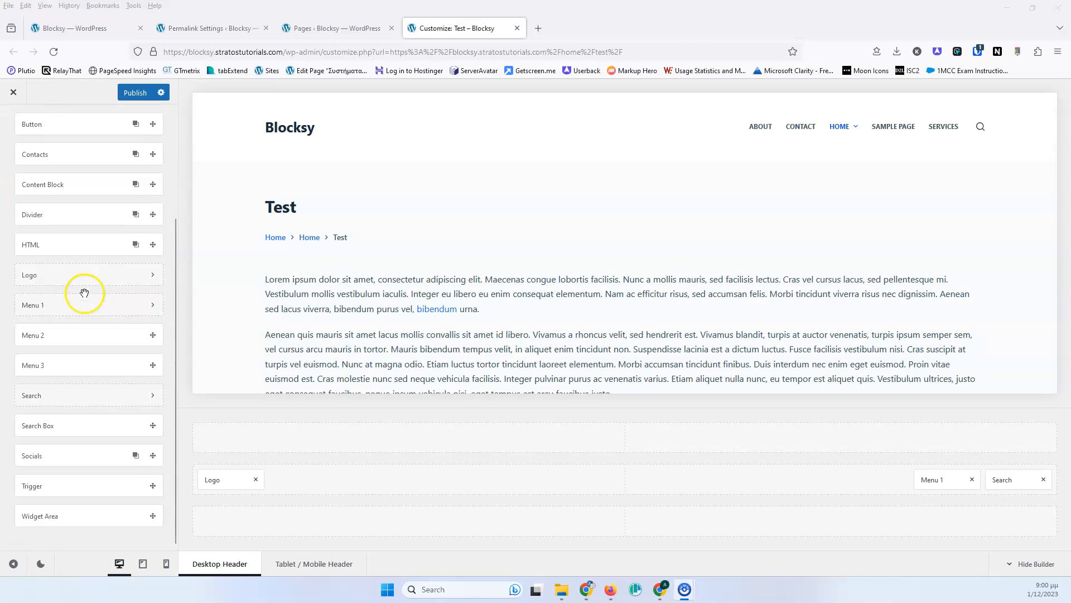
pyautogui.scroll(3, 84, 293)
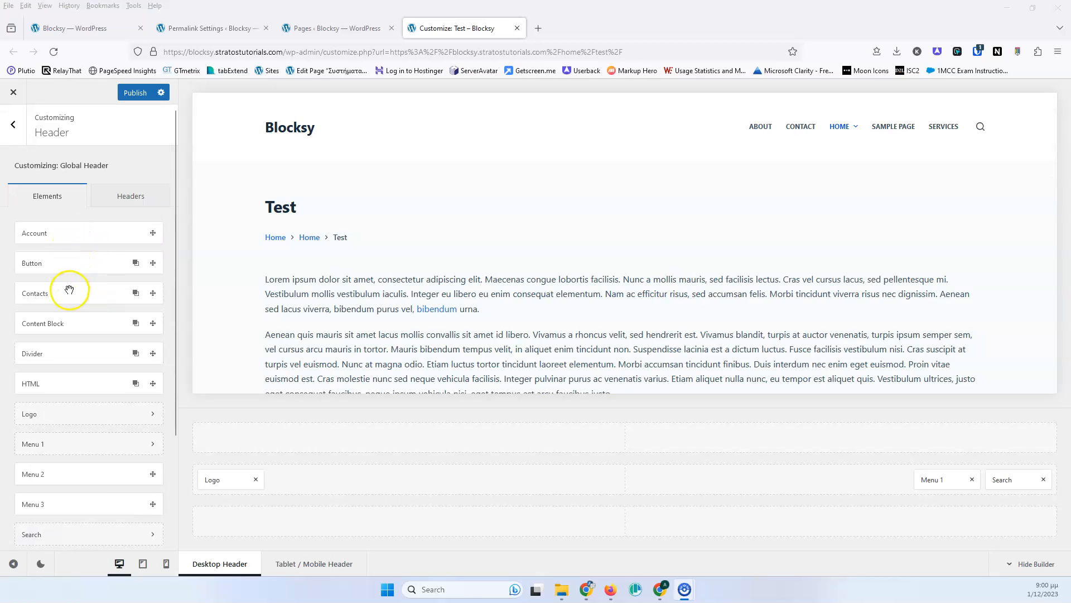
pyautogui.scroll(-3, 69, 290)
pyautogui.scroll(3, 69, 290)
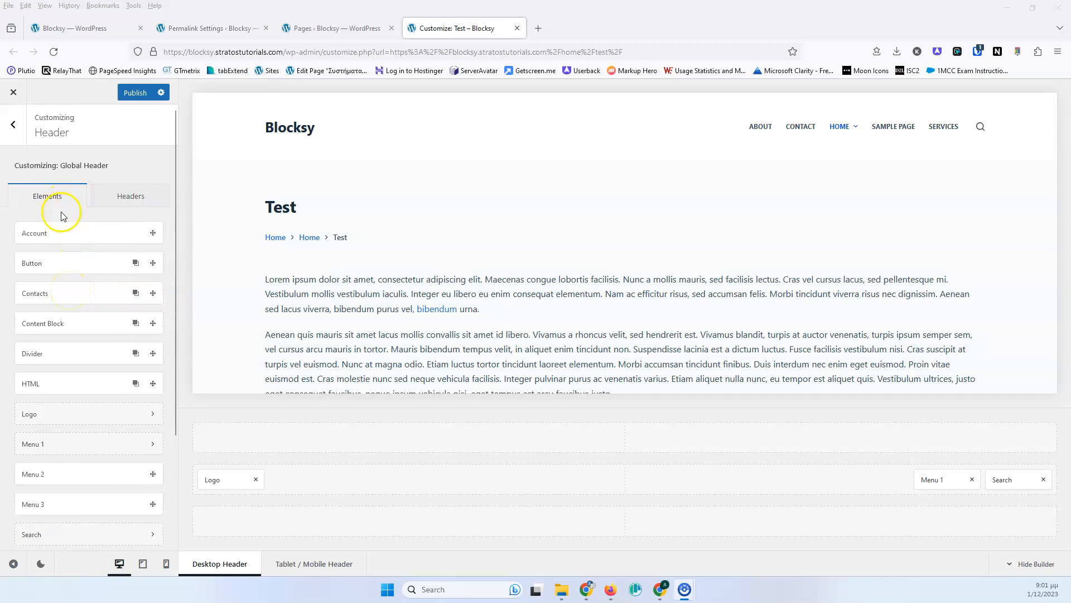
pyautogui.click(112, 200)
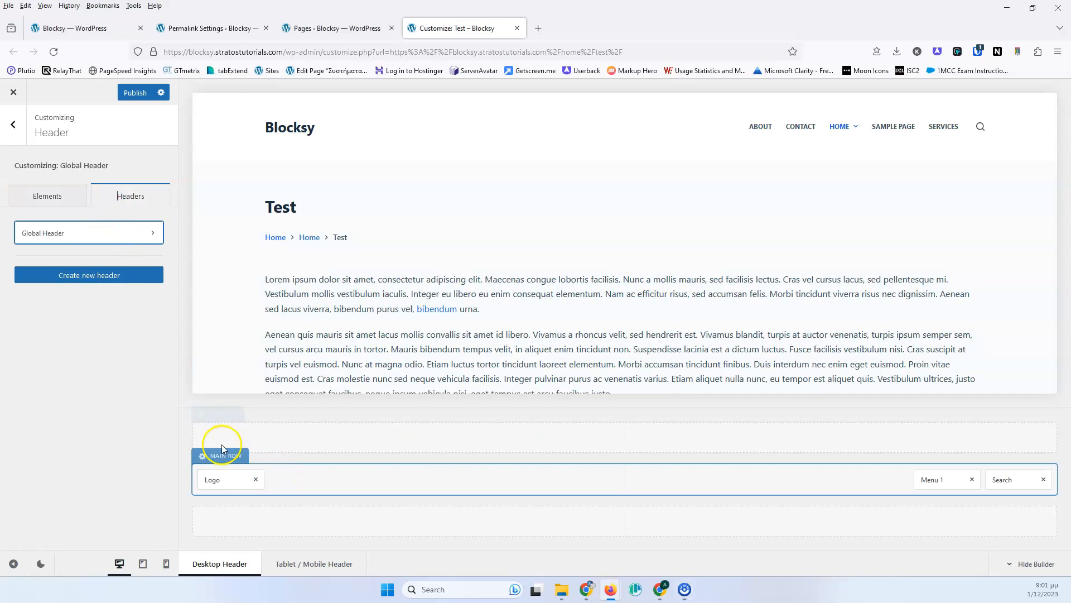
pyautogui.click(47, 195)
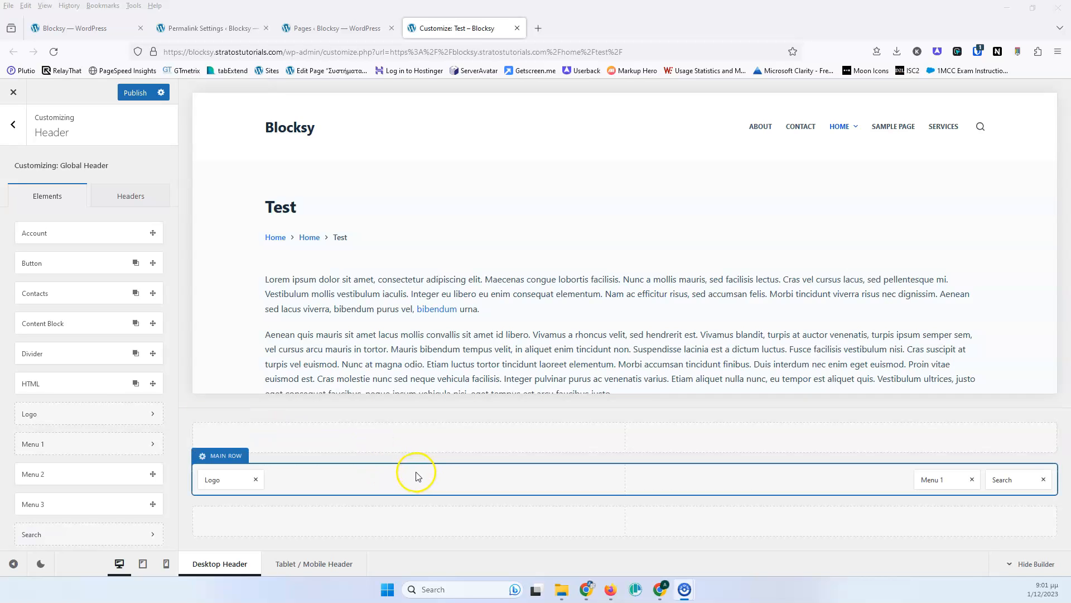
# - Try a red #ff0000 background color on the header's top row, then reset it
pyautogui.click(201, 414)
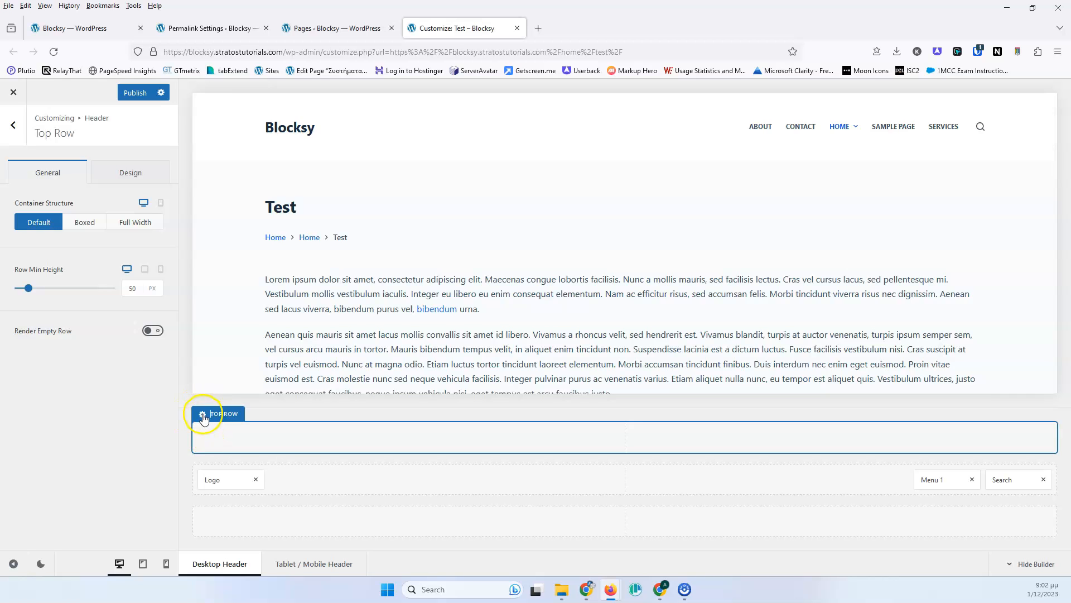
pyautogui.click(131, 173)
pyautogui.click(147, 222)
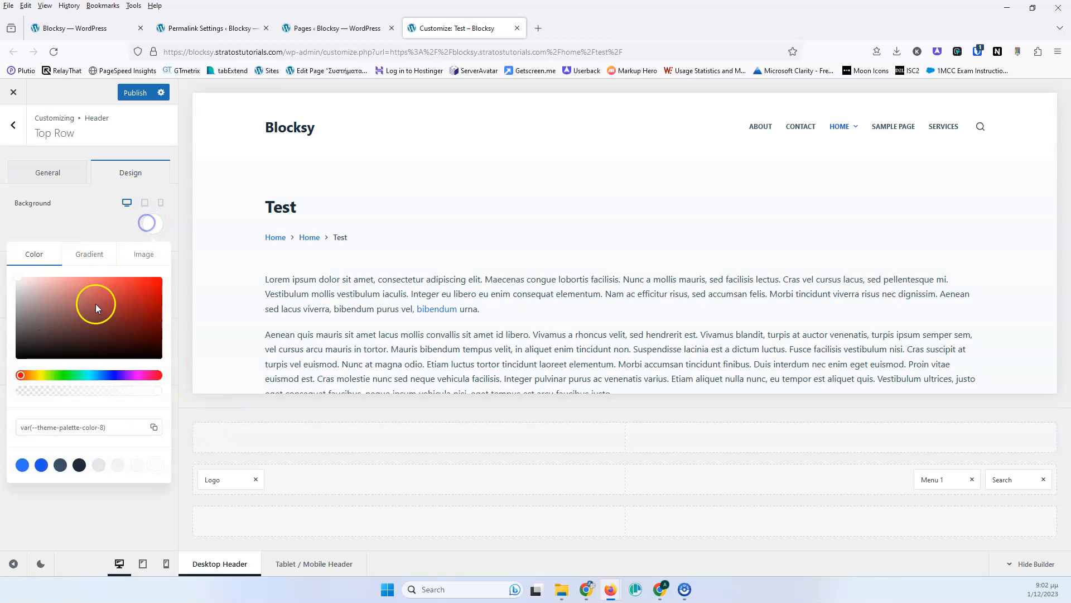
pyautogui.moveTo(95, 305); pyautogui.dragTo(93, 317)
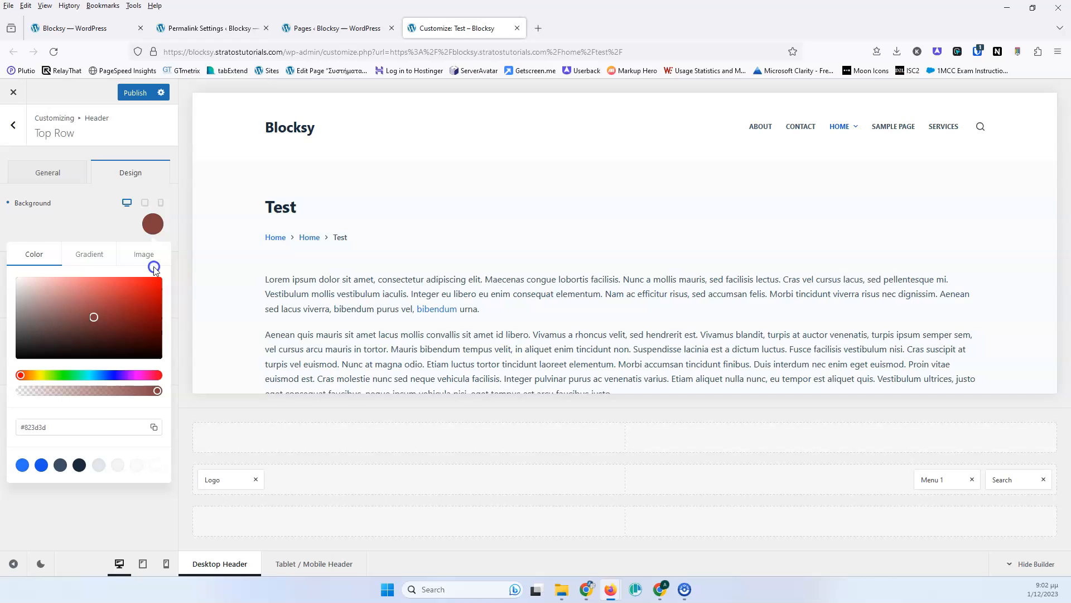
pyautogui.click(110, 223)
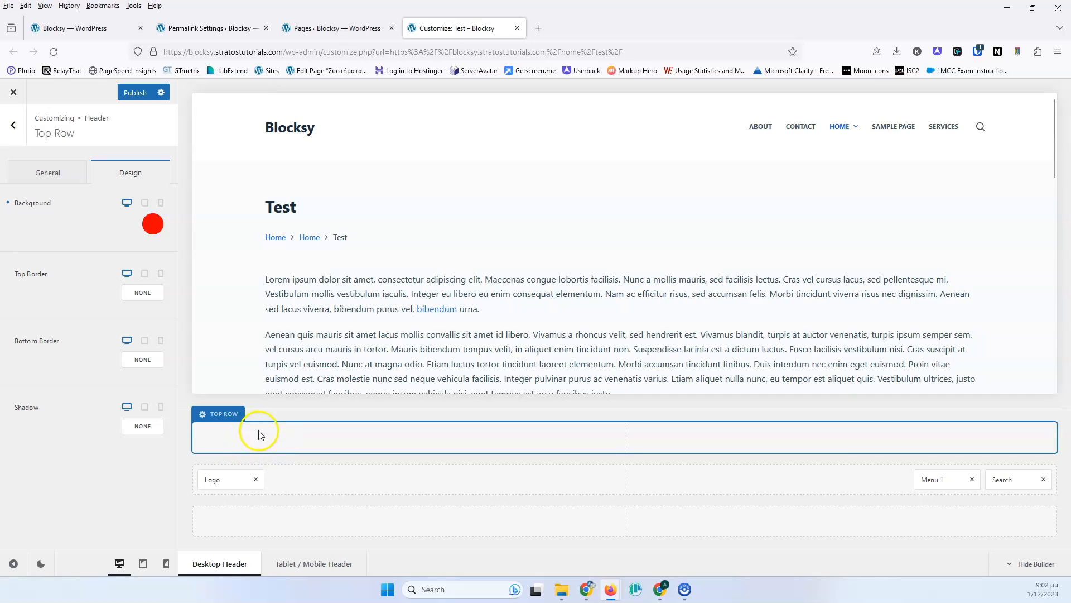
pyautogui.click(153, 224)
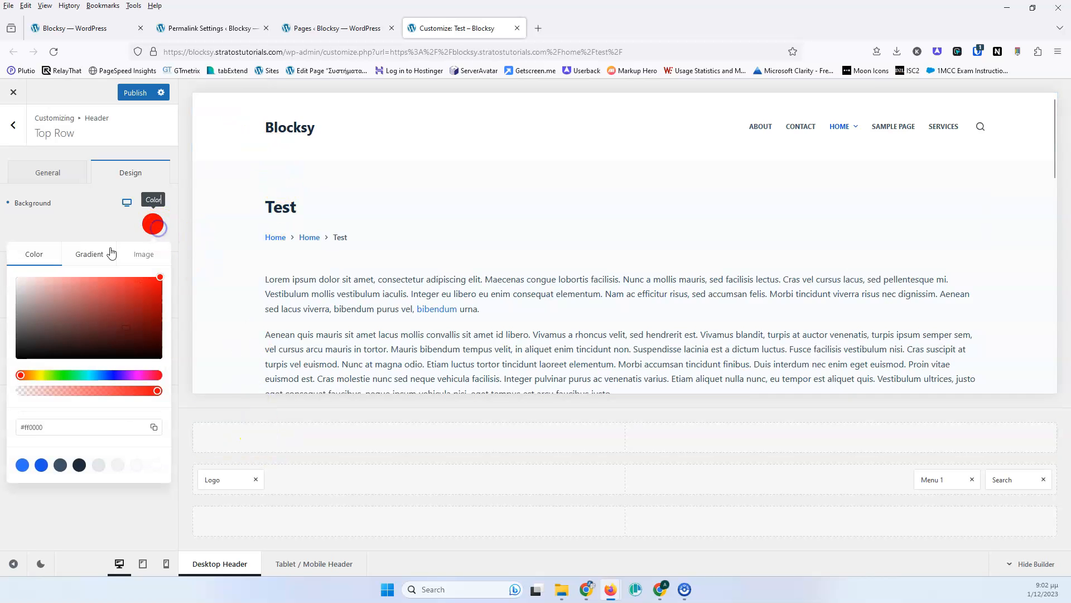
pyautogui.click(77, 208)
pyautogui.click(9, 204)
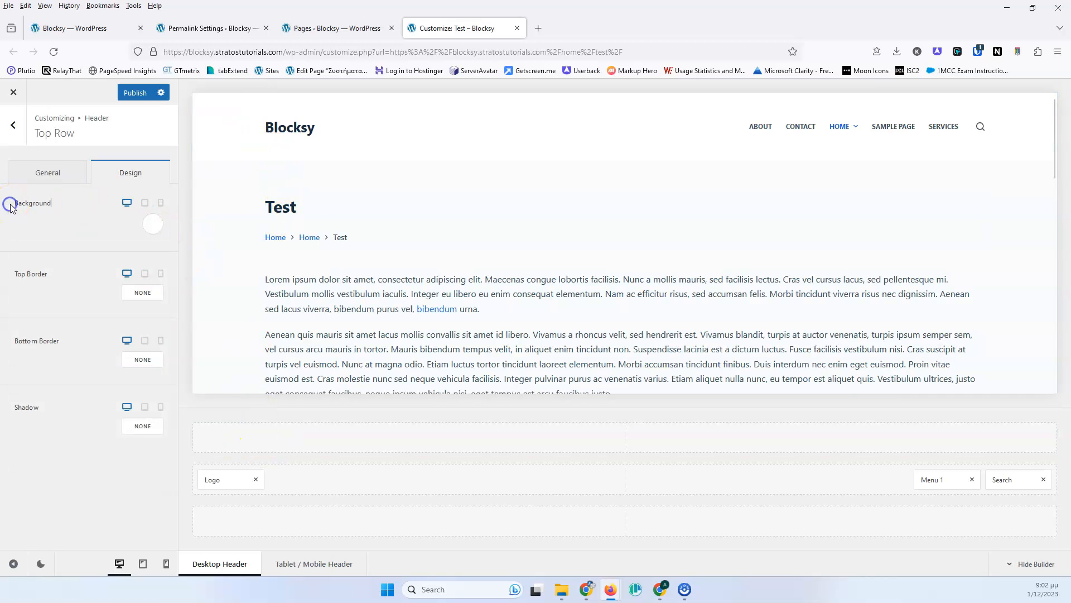
# - Try a #bd2f2f background color on the top row, then reset it to default
pyautogui.click(153, 228)
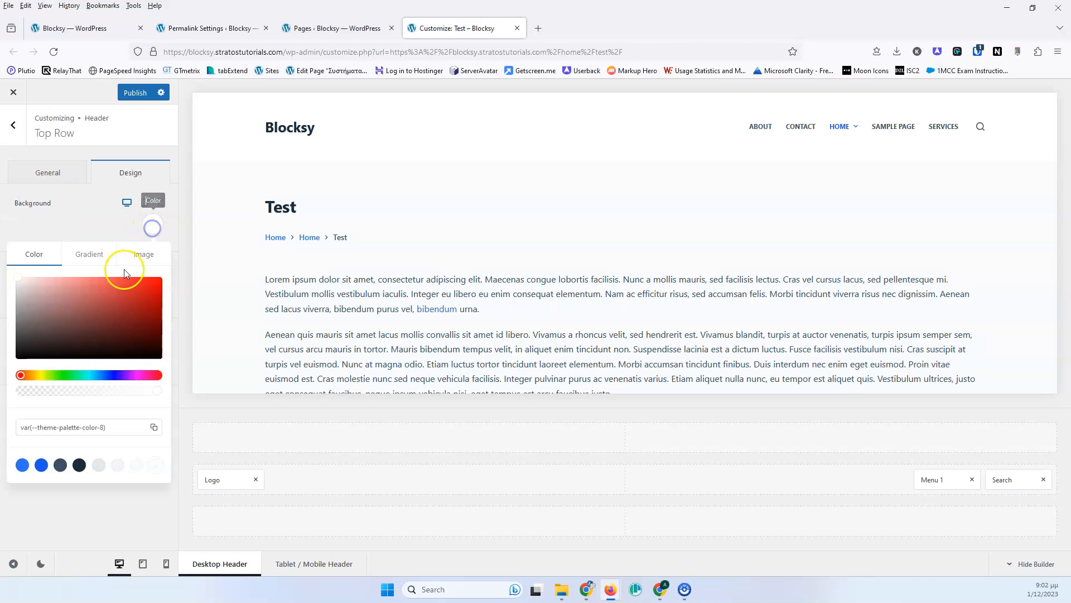
pyautogui.click(79, 311)
pyautogui.click(124, 289)
pyautogui.click(125, 299)
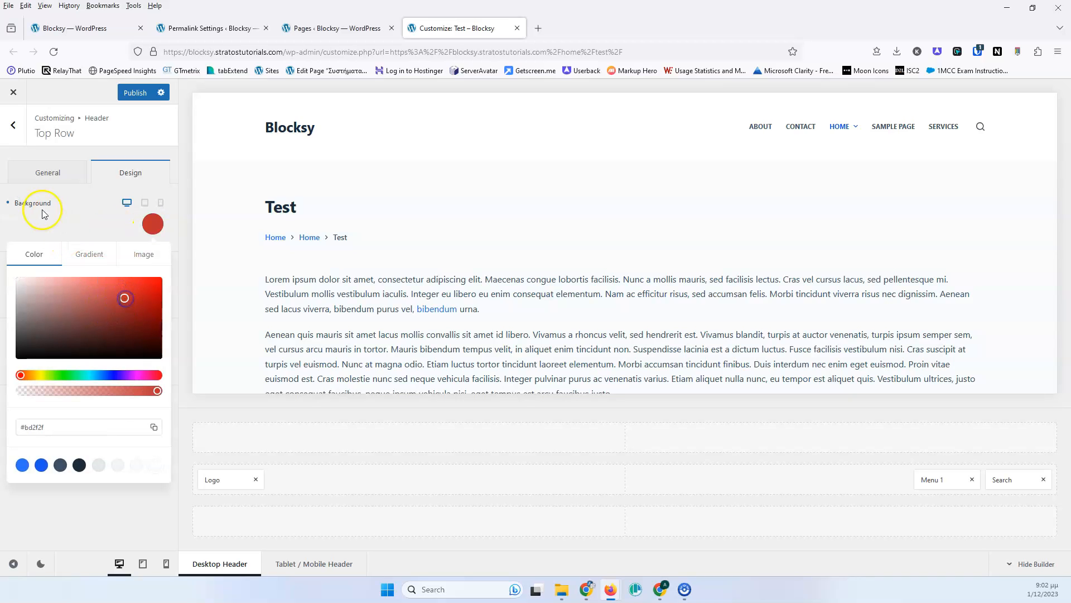
pyautogui.click(9, 211)
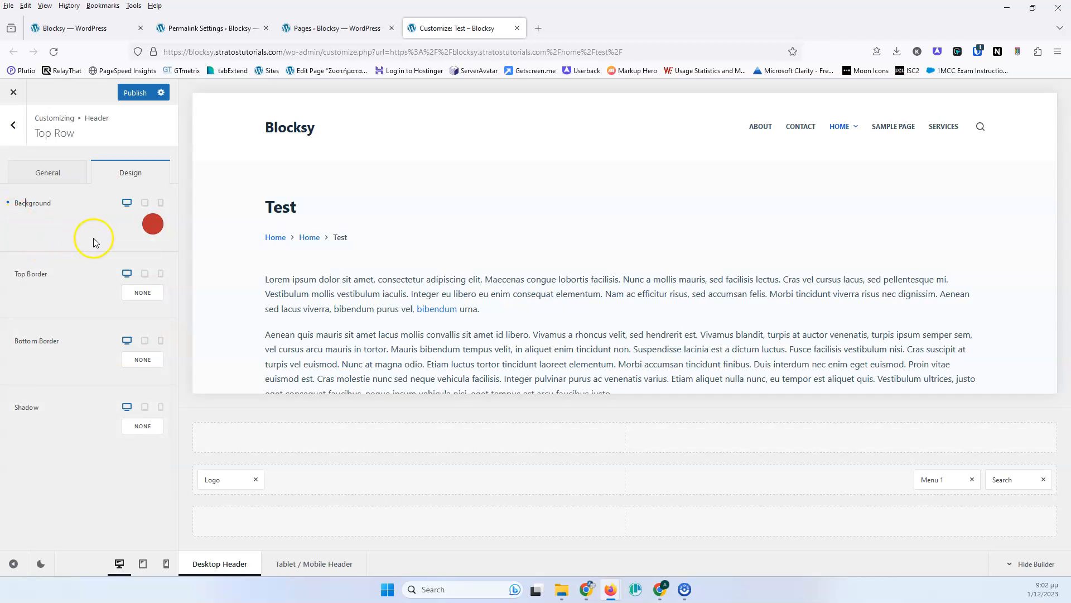
pyautogui.click(8, 203)
# - Open the header's Logo element and select the 1pc image from the Media Library as the logo
pyautogui.click(47, 173)
pyautogui.click(12, 124)
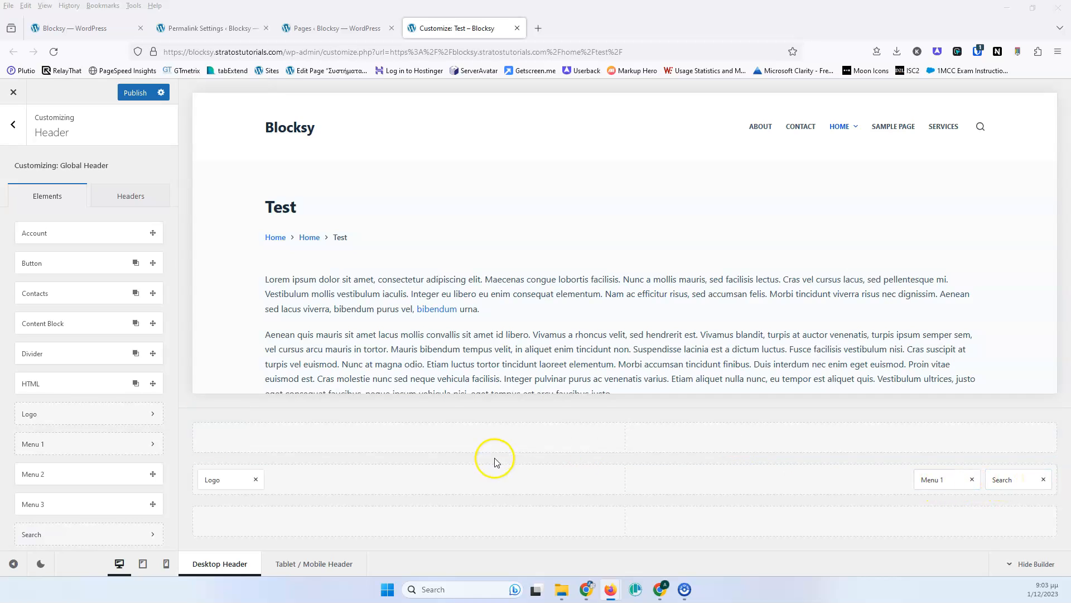
pyautogui.click(212, 481)
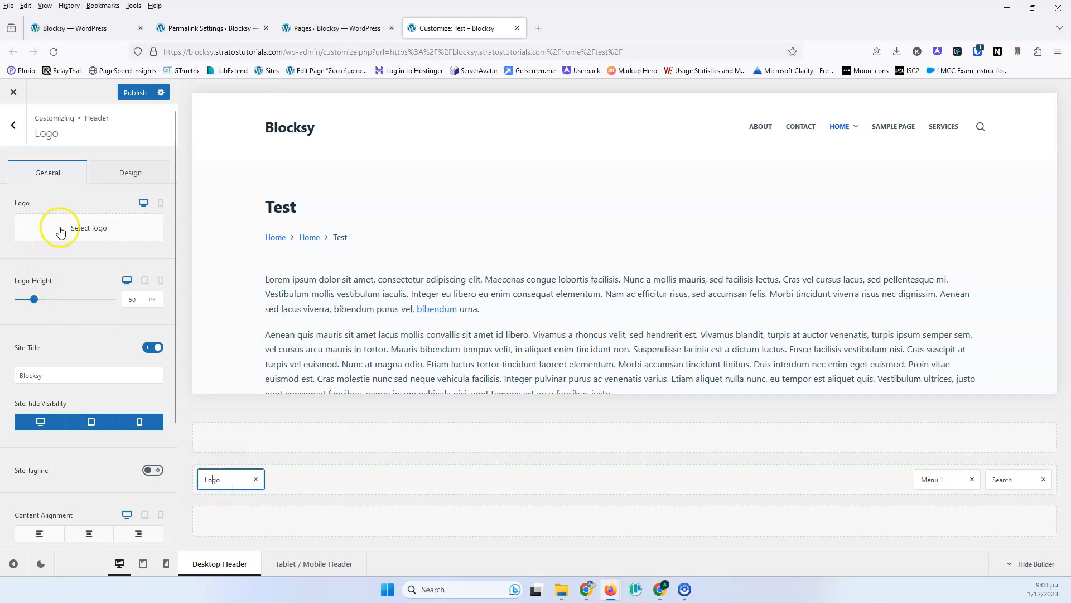
pyautogui.click(98, 232)
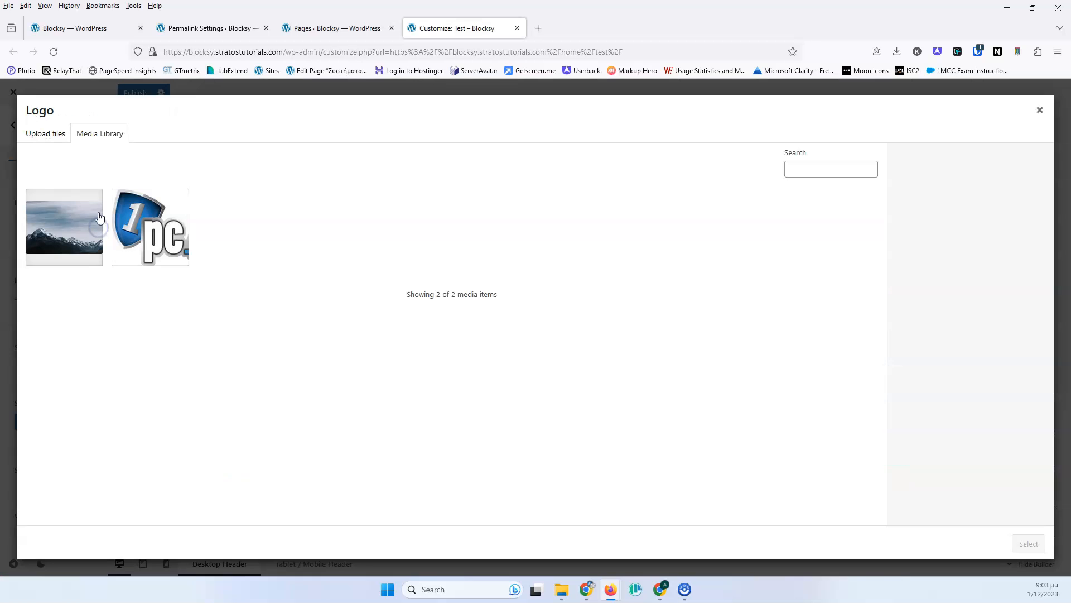
pyautogui.click(146, 228)
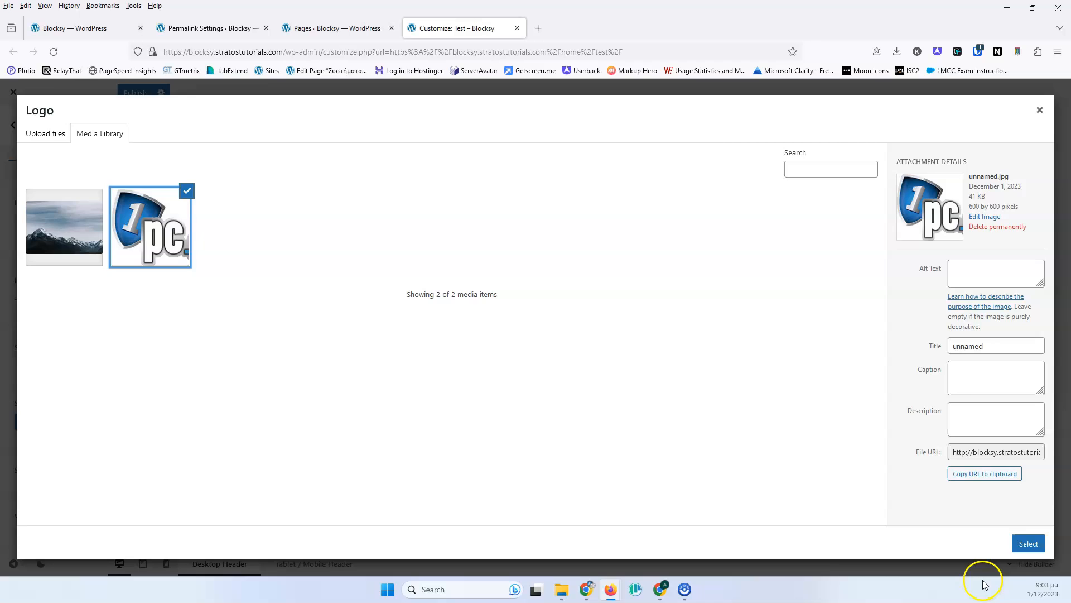
pyautogui.click(1028, 543)
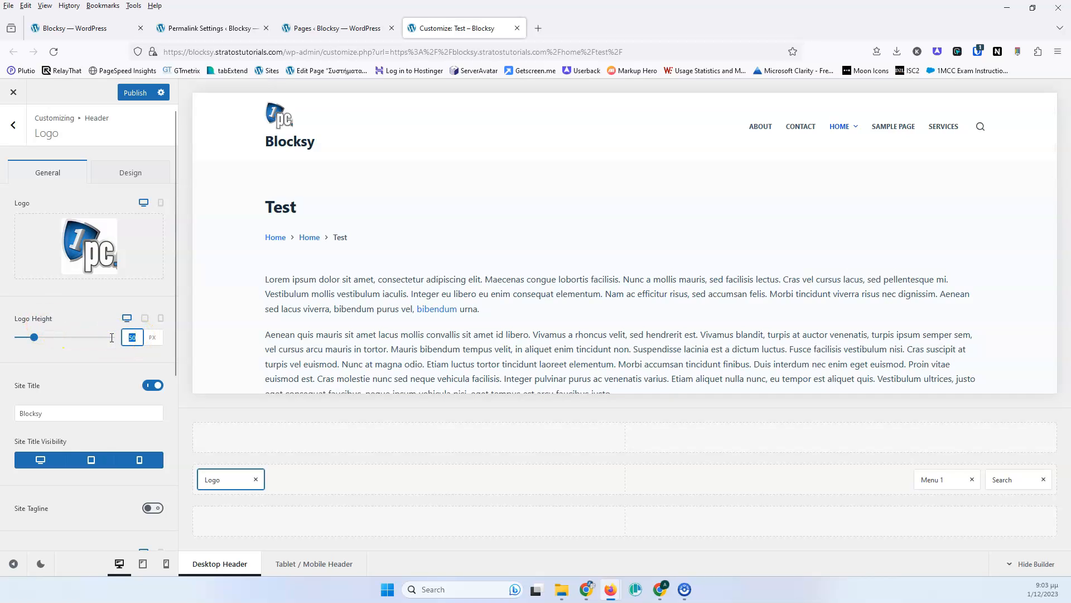
# - Set the logo height to 120 px
pyautogui.write('120')
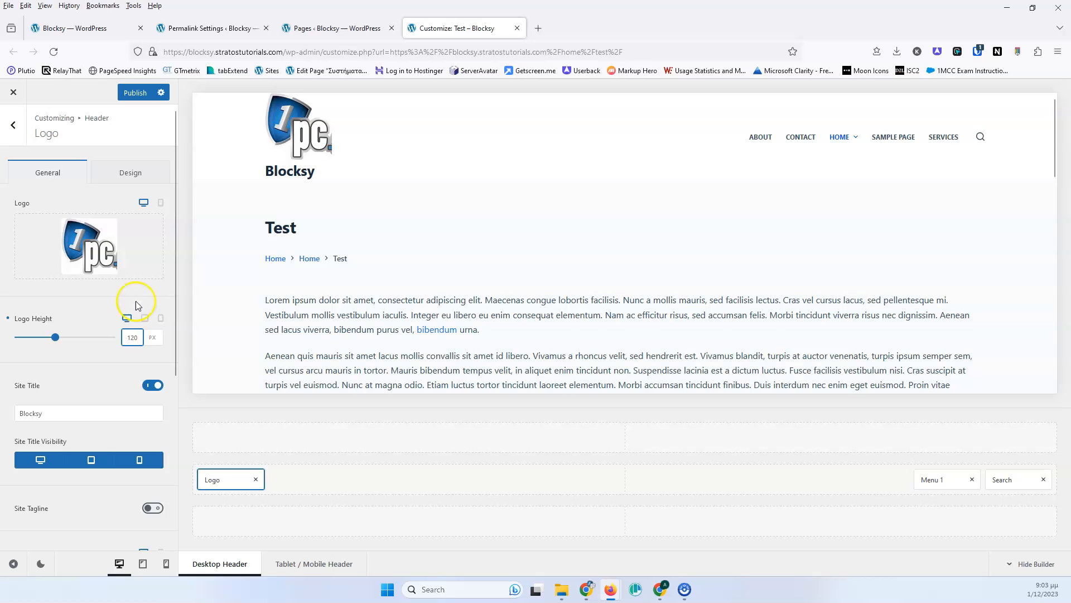
pyautogui.moveTo(156, 233)
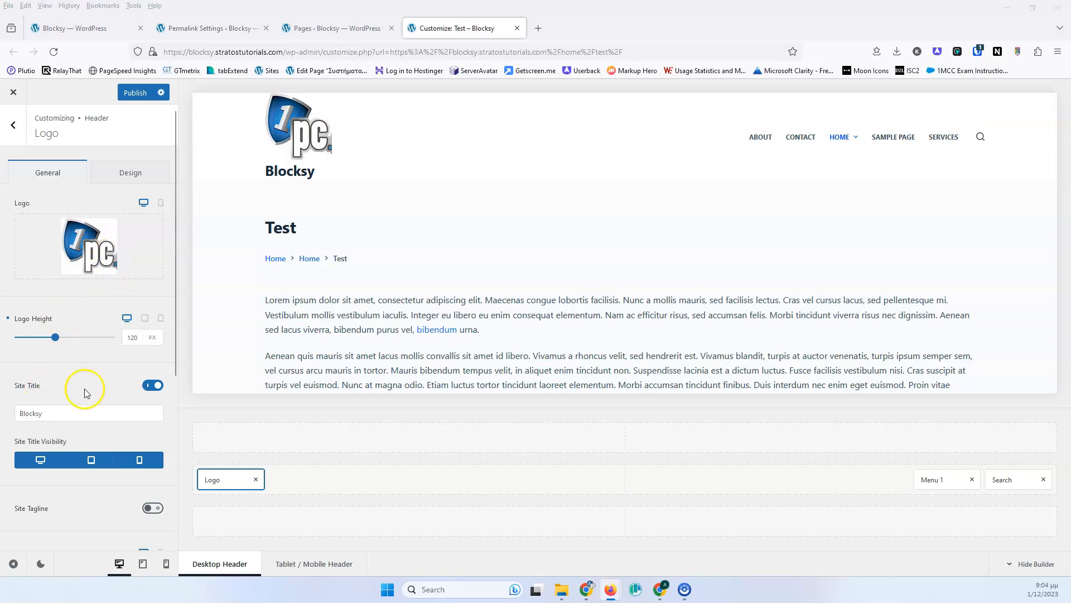
# - Remove the selected logo image from the Logo element
pyautogui.click(47, 419)
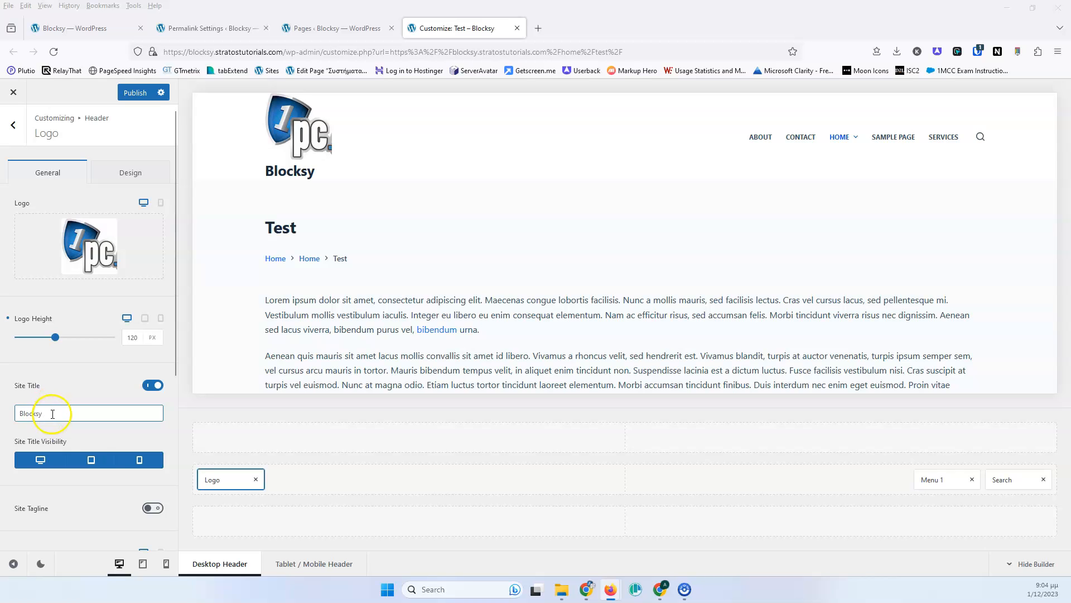
pyautogui.click(50, 414)
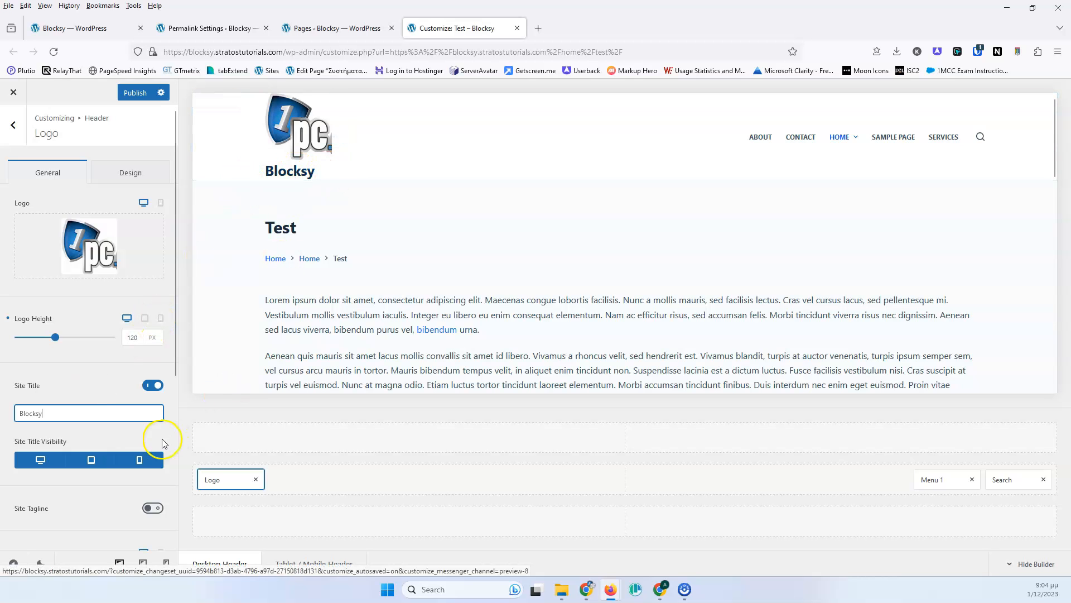
pyautogui.click(150, 388)
pyautogui.click(150, 388)
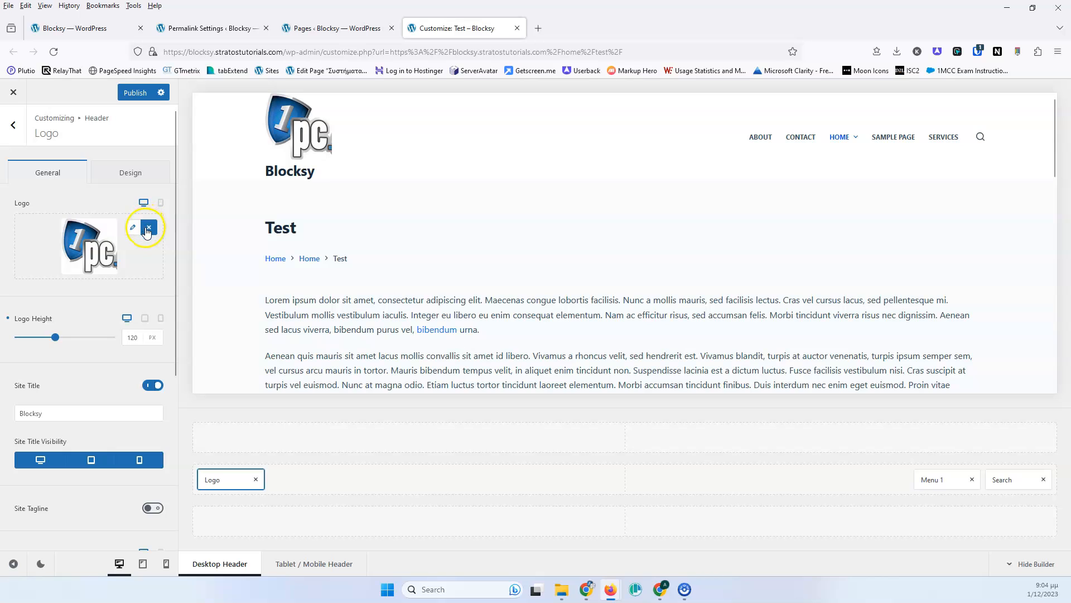
pyautogui.click(148, 228)
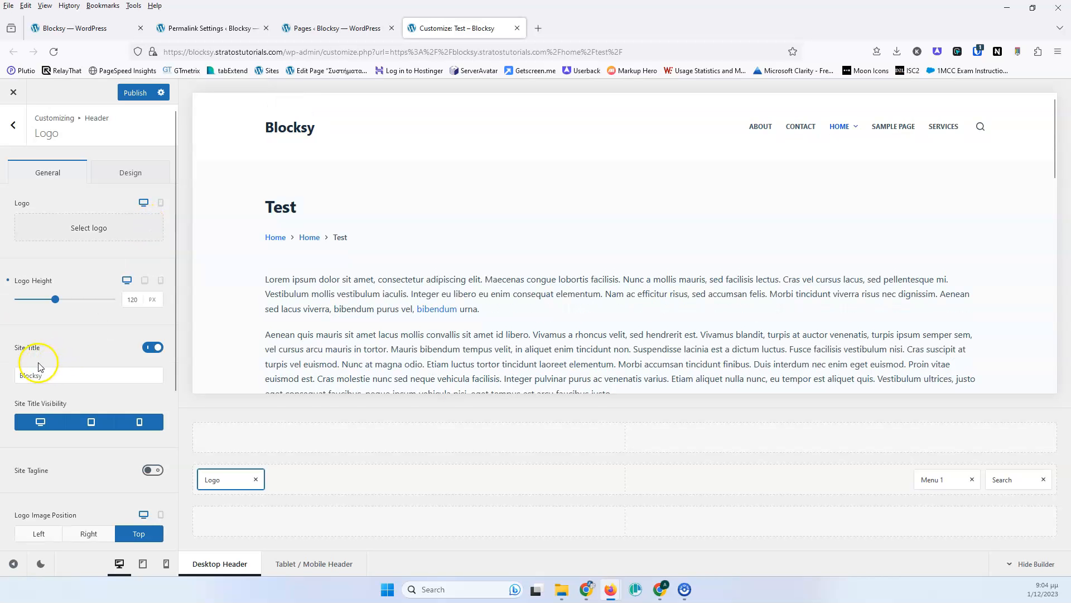
# - Enable the site tagline and enter Test website as its text
pyautogui.scroll(-3, 49, 360)
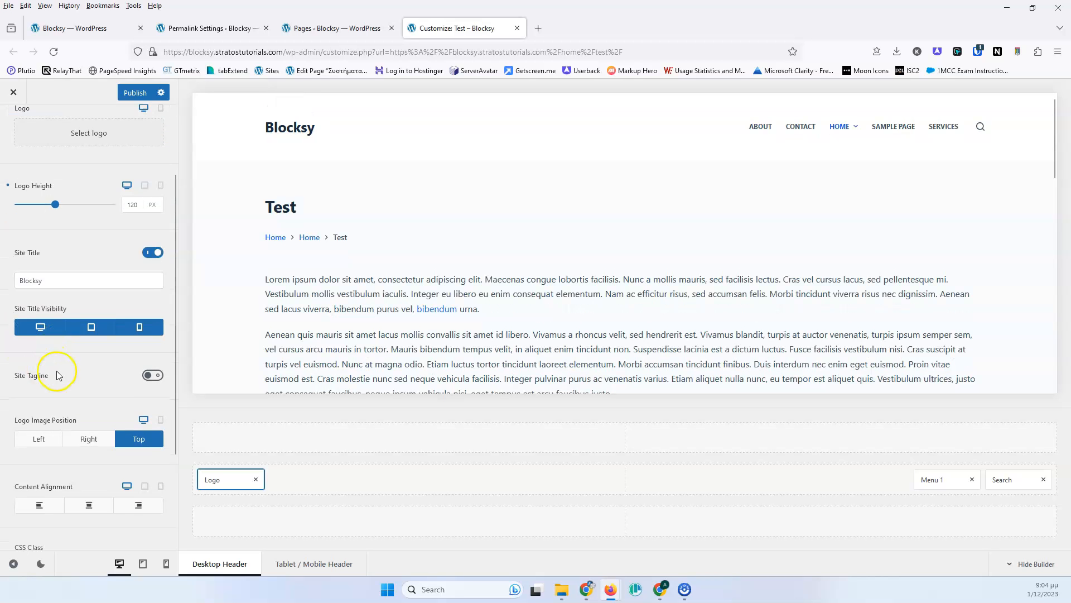
pyautogui.click(151, 375)
pyautogui.click(45, 403)
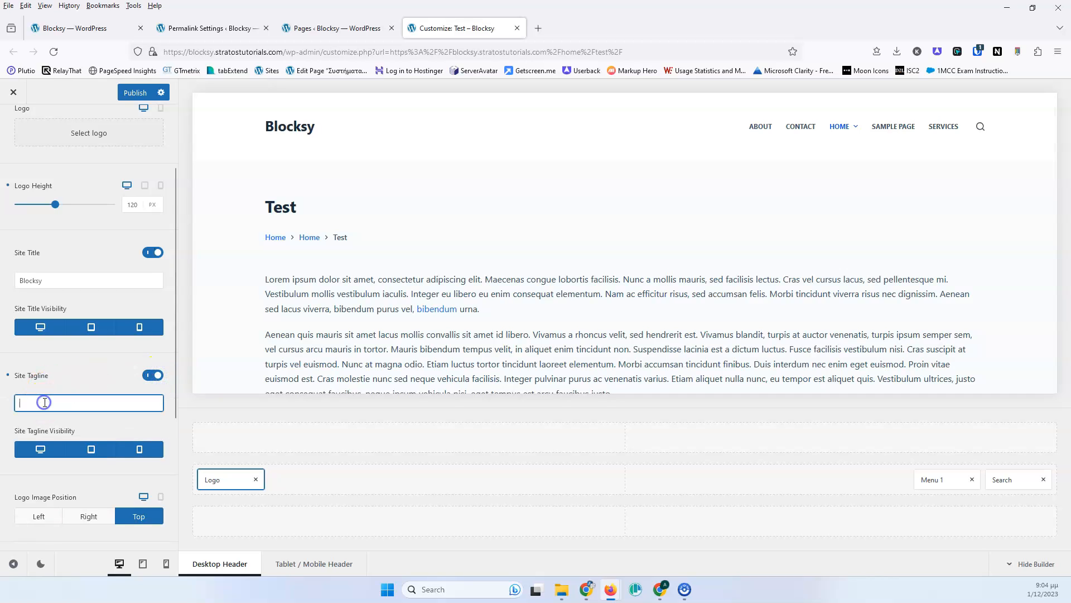
pyautogui.write('Test website')
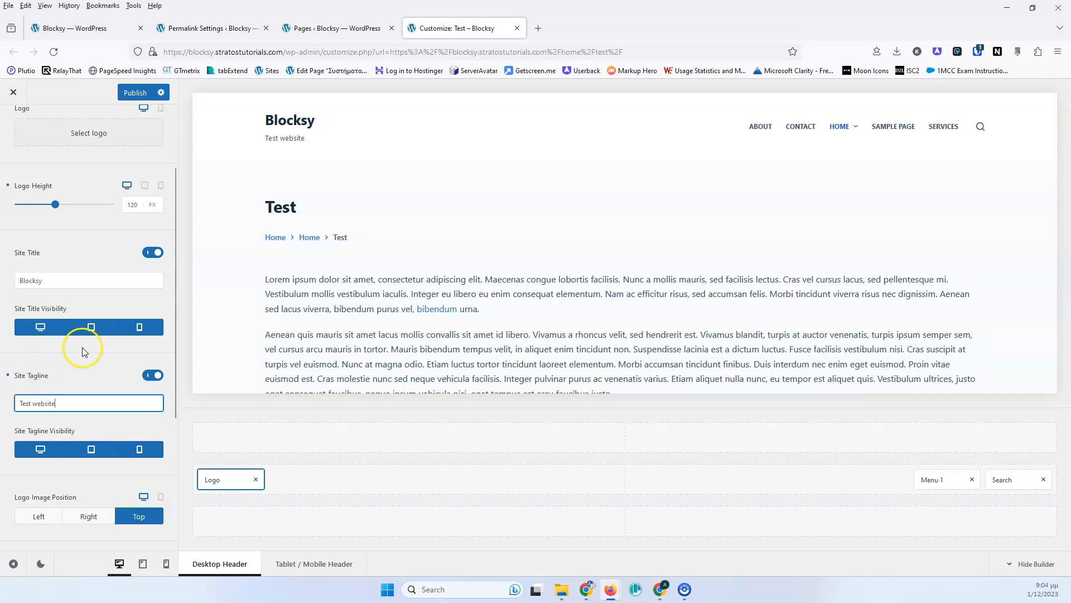
# - Change the site title's initial color to blue in the logo design settings
pyautogui.scroll(3, 87, 335)
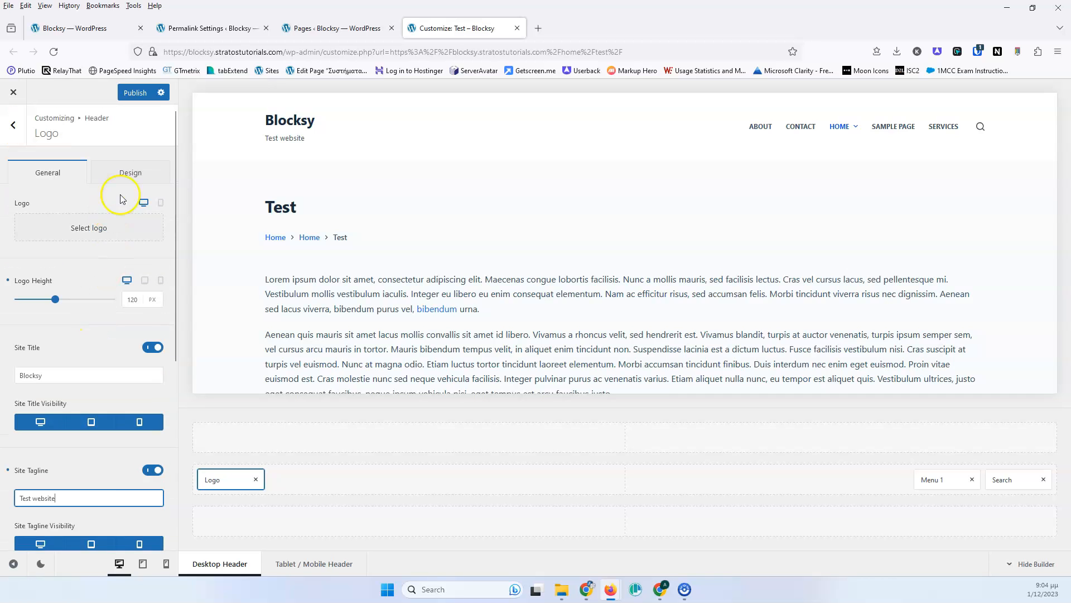
pyautogui.click(130, 172)
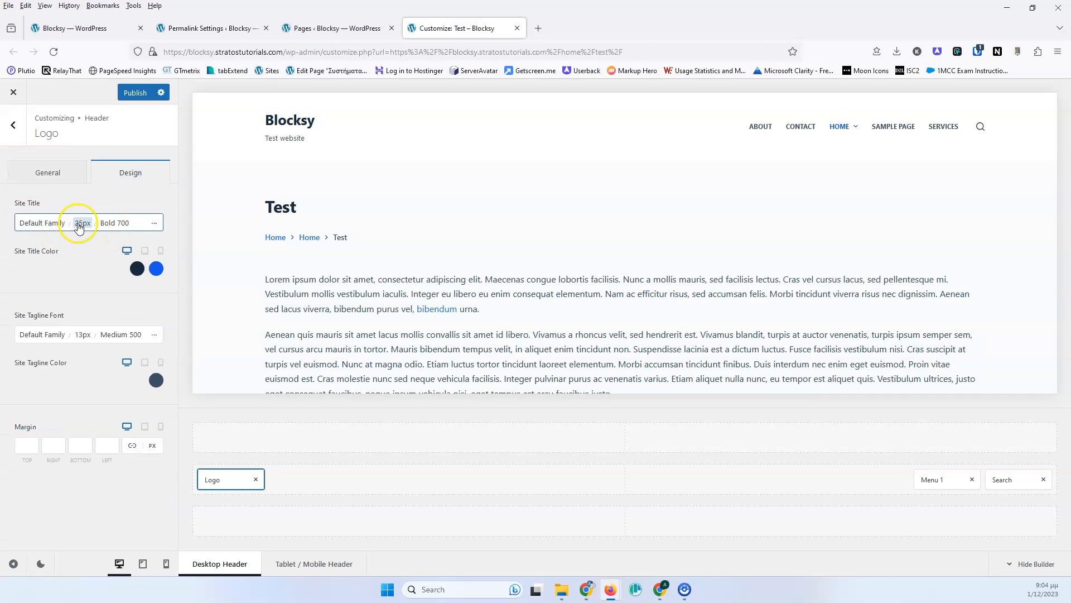
pyautogui.click(137, 269)
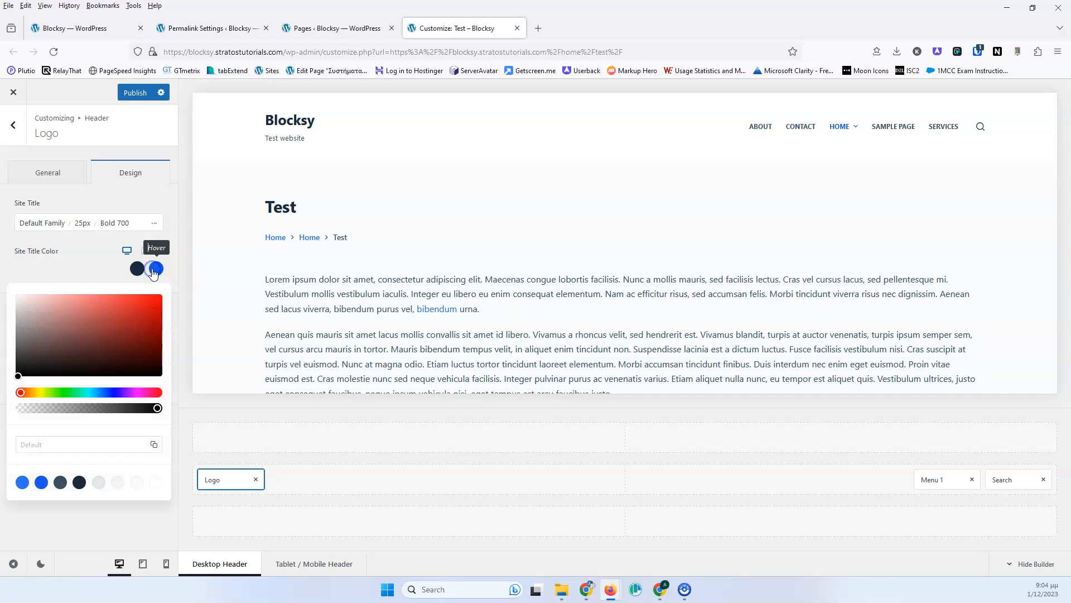
pyautogui.moveTo(102, 336); pyautogui.dragTo(152, 296)
pyautogui.click(96, 279)
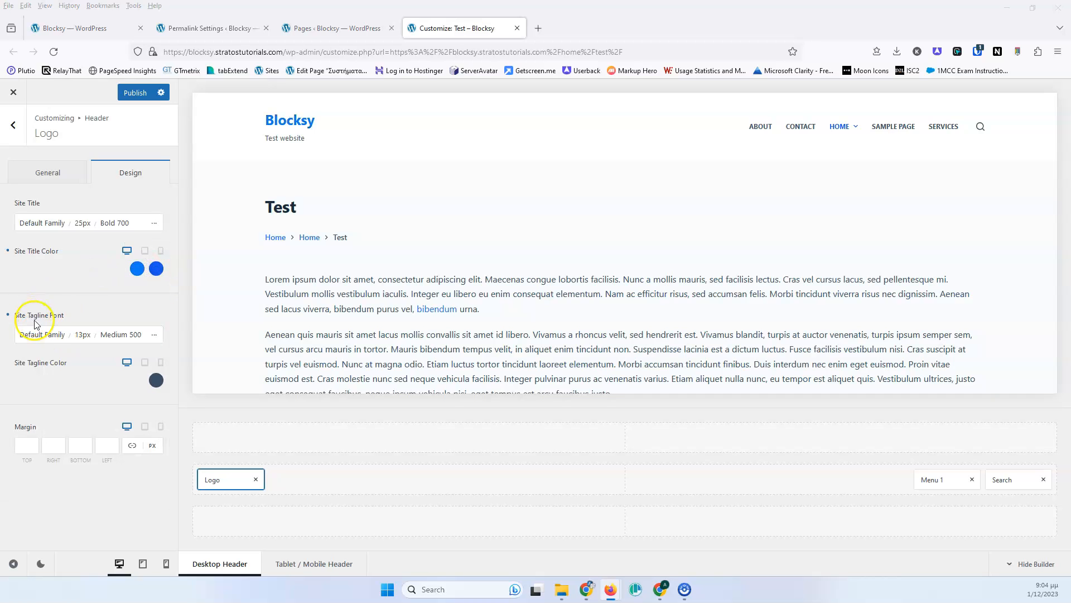
# - Open the site tagline font options and inspect its size settings
pyautogui.click(79, 342)
pyautogui.click(130, 401)
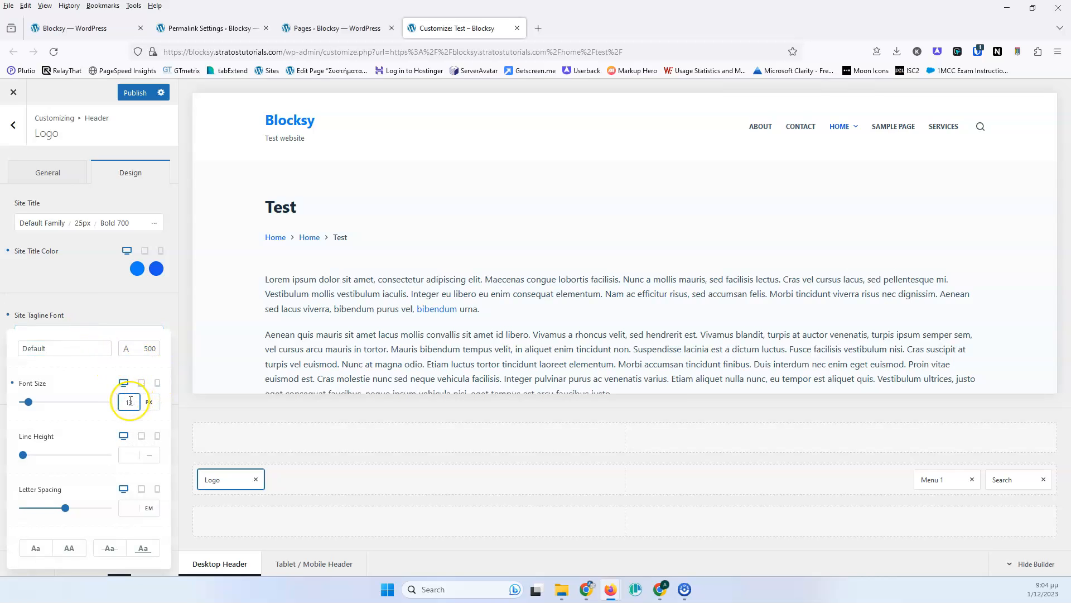
pyautogui.click(107, 304)
# - Set the 1pc image from the media library as the desktop logo
pyautogui.click(54, 173)
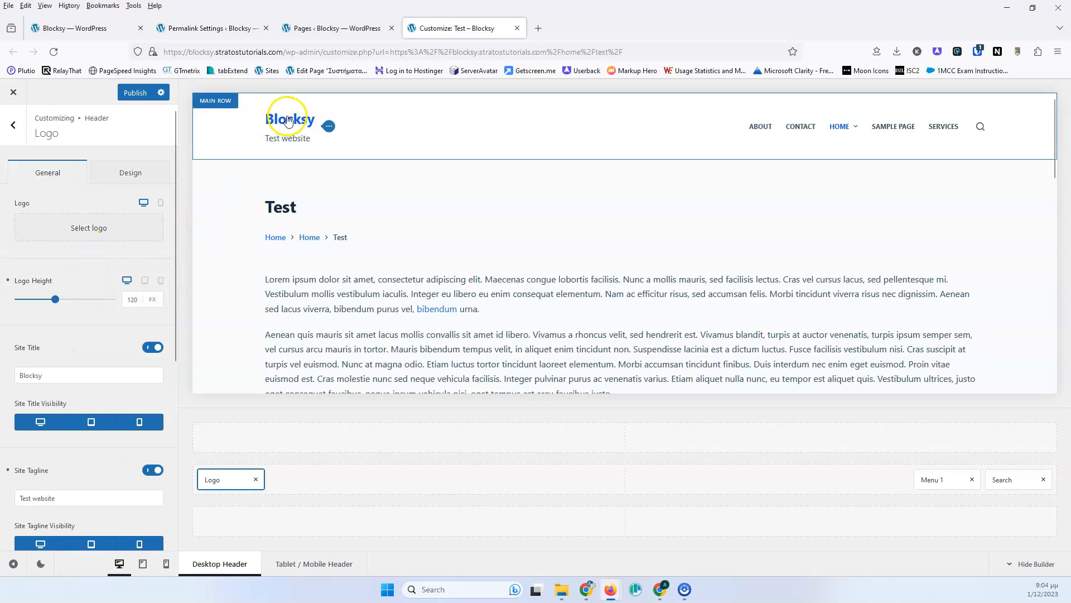
pyautogui.click(101, 226)
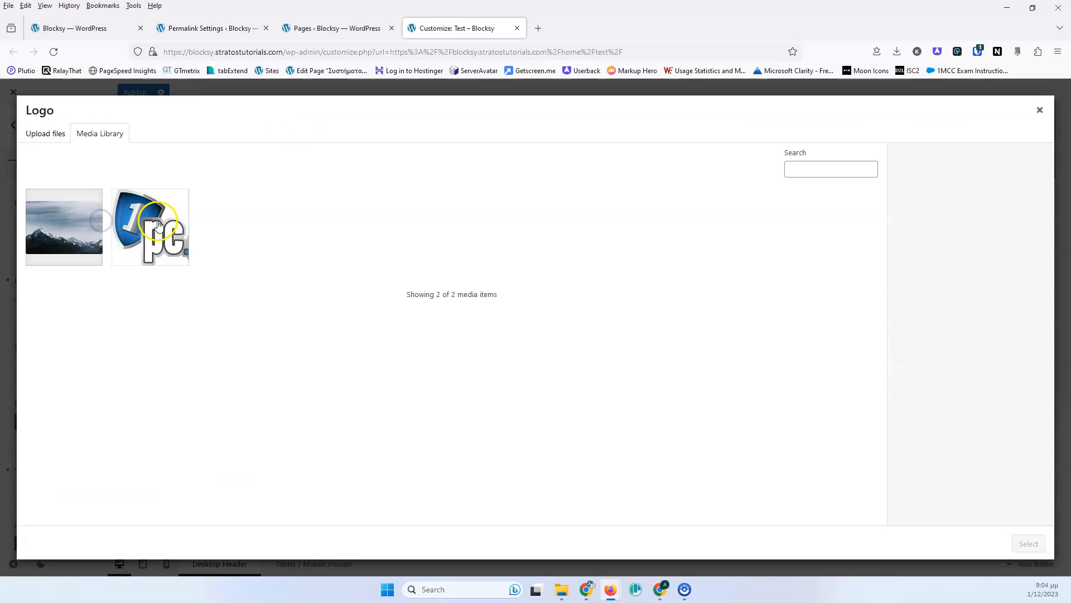
pyautogui.click(157, 223)
pyautogui.click(1028, 544)
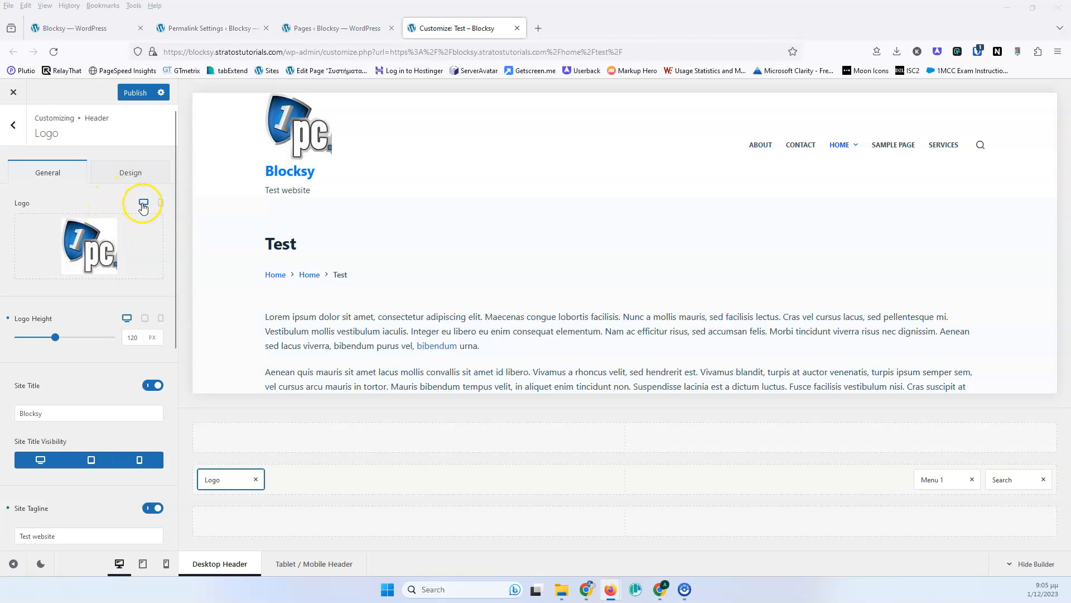
# - Switch the logo setting between desktop and mobile views to compare the previews
pyautogui.click(160, 204)
pyautogui.moveTo(98, 239)
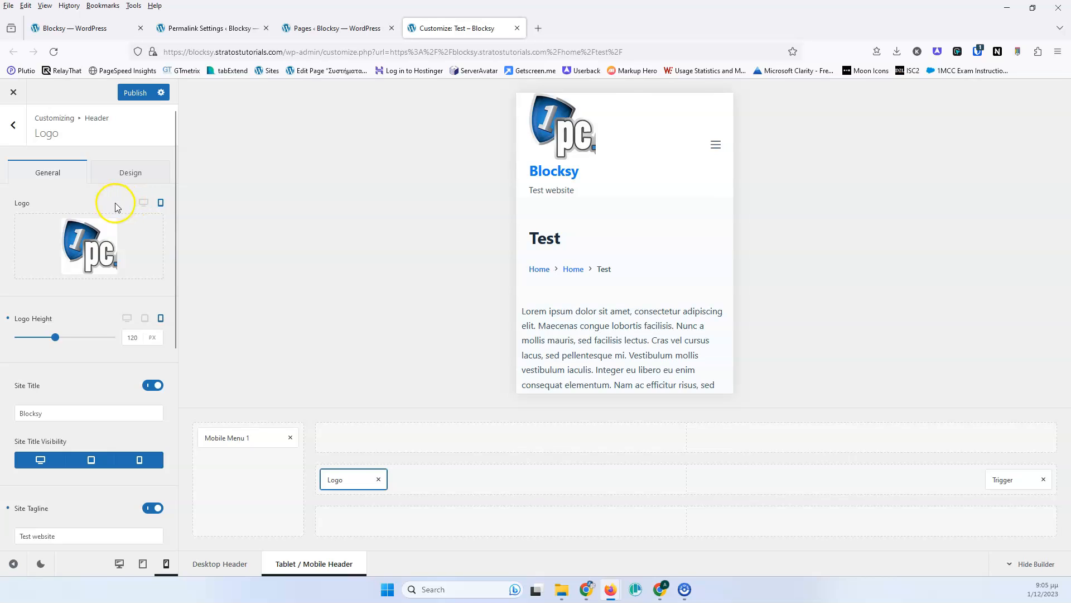
pyautogui.click(143, 202)
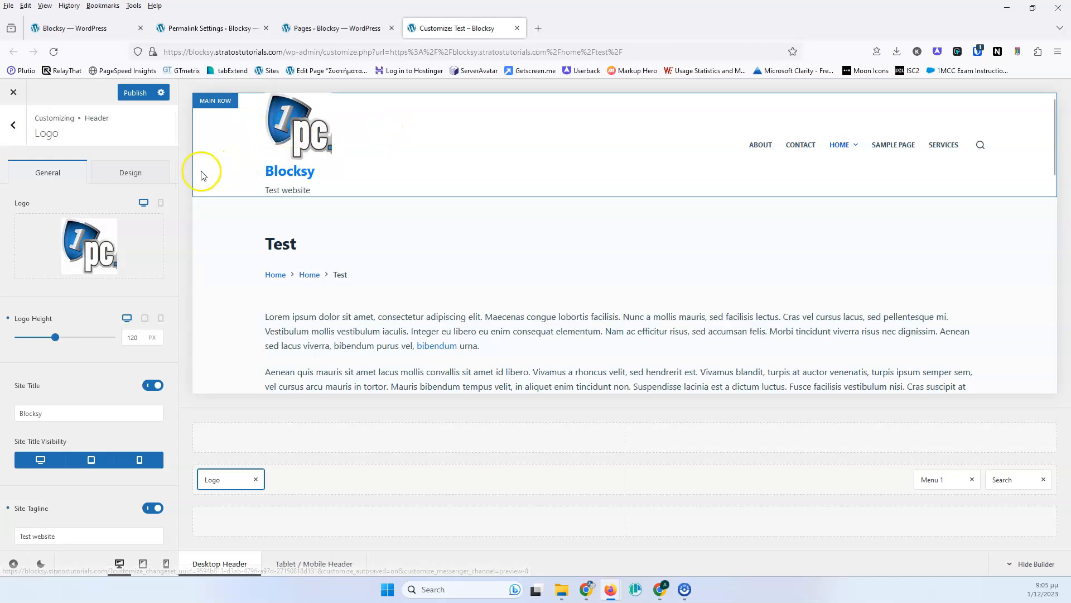
pyautogui.click(160, 203)
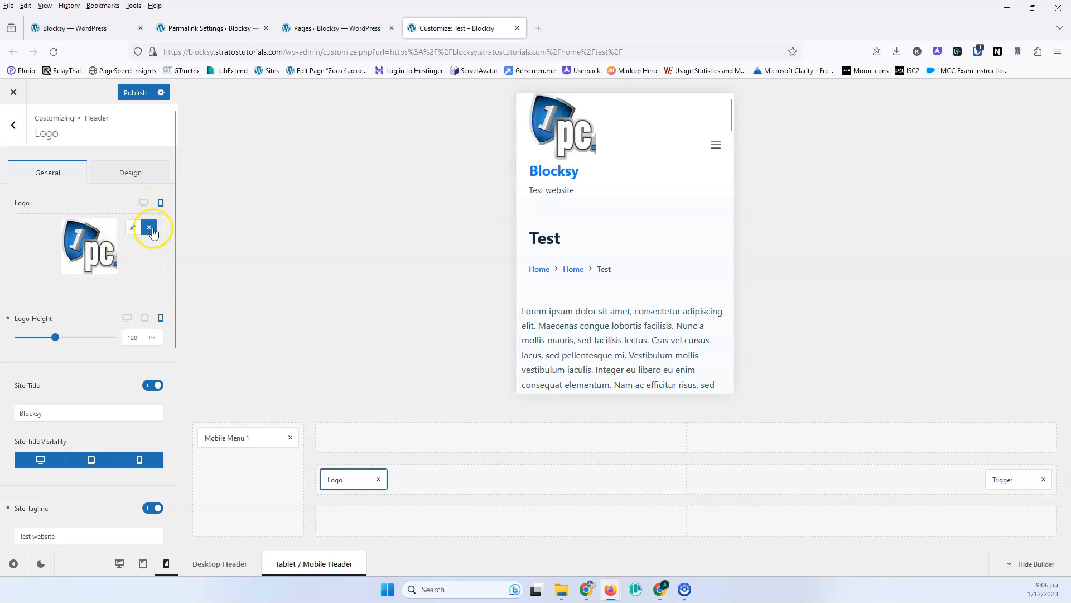
# - Replace the mobile logo with the mountain hero image from the media library
pyautogui.click(149, 228)
pyautogui.click(142, 231)
pyautogui.click(63, 233)
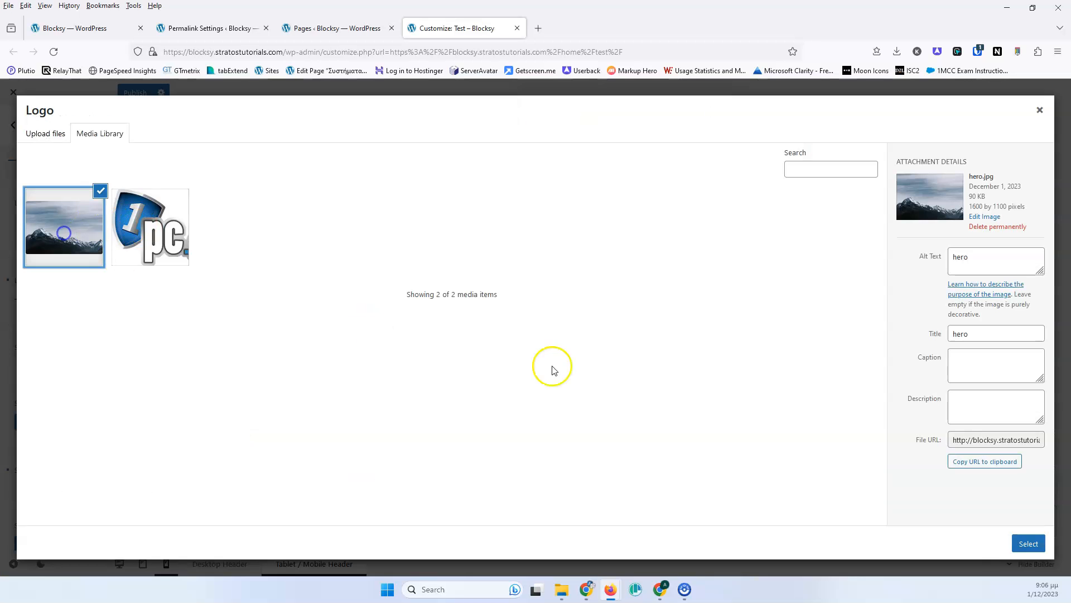
pyautogui.click(1029, 542)
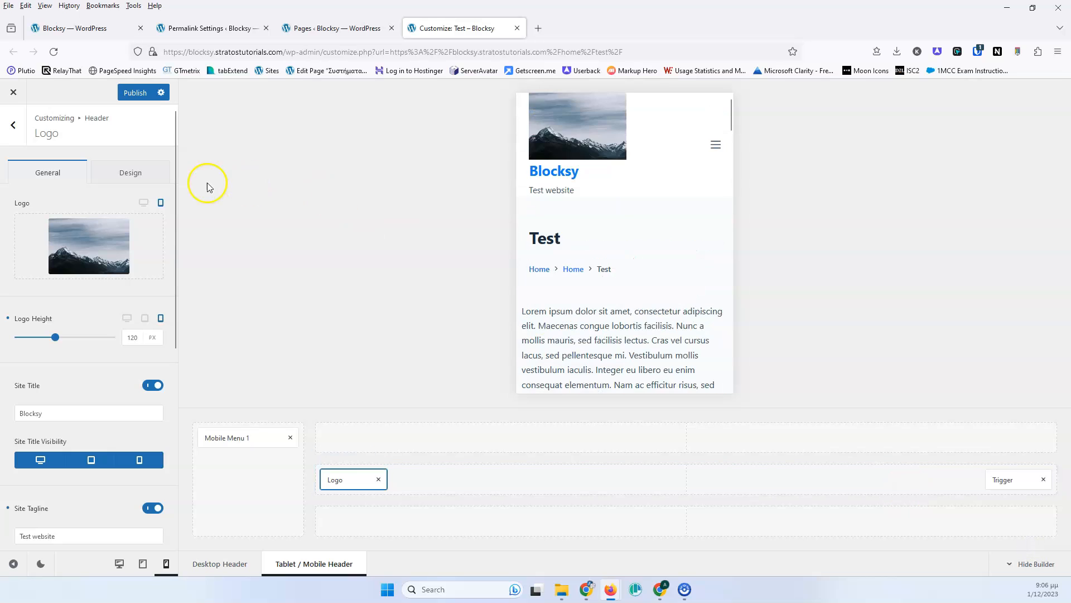
# - Remove the logo image from the mobile header
pyautogui.click(143, 203)
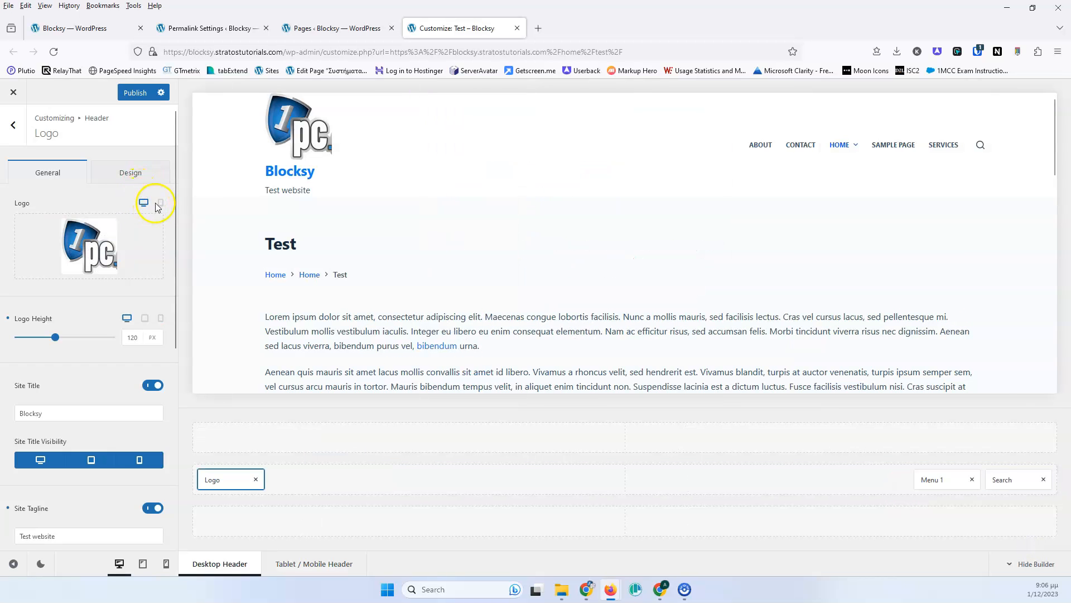
pyautogui.click(160, 205)
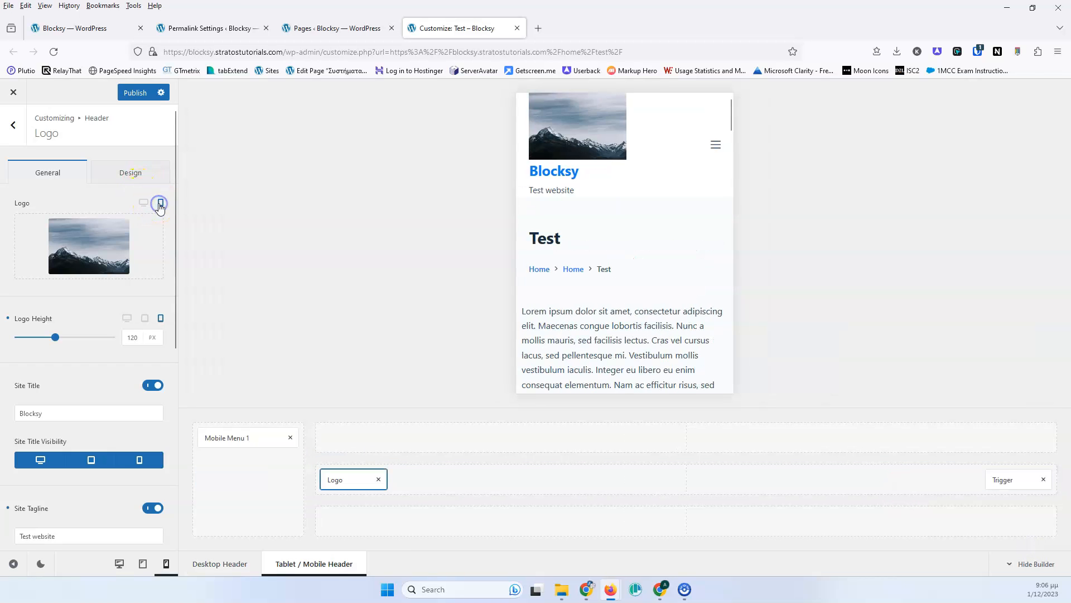
pyautogui.click(106, 232)
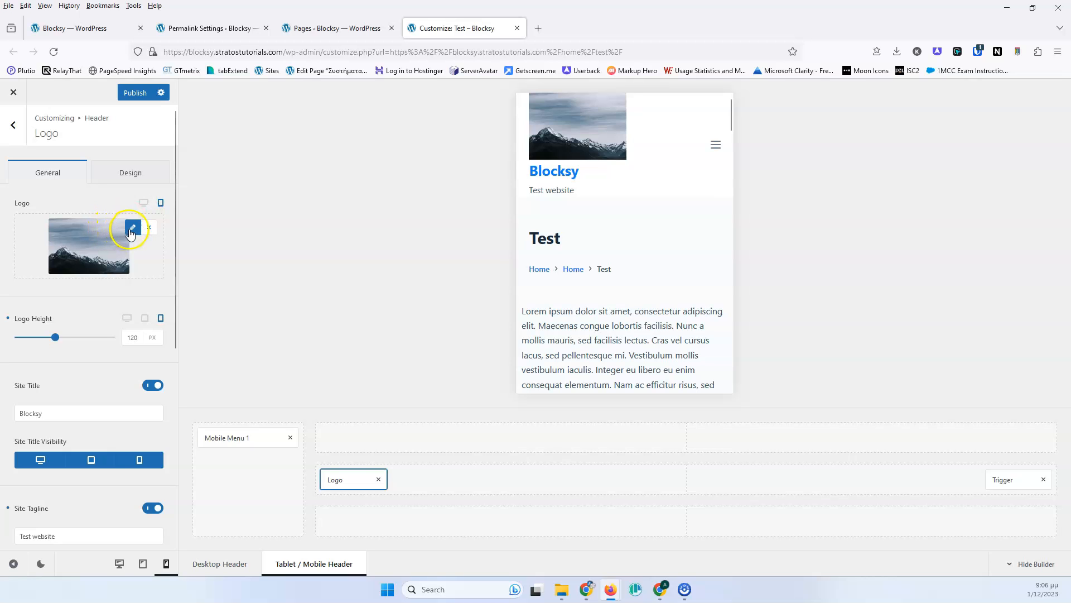
pyautogui.click(148, 226)
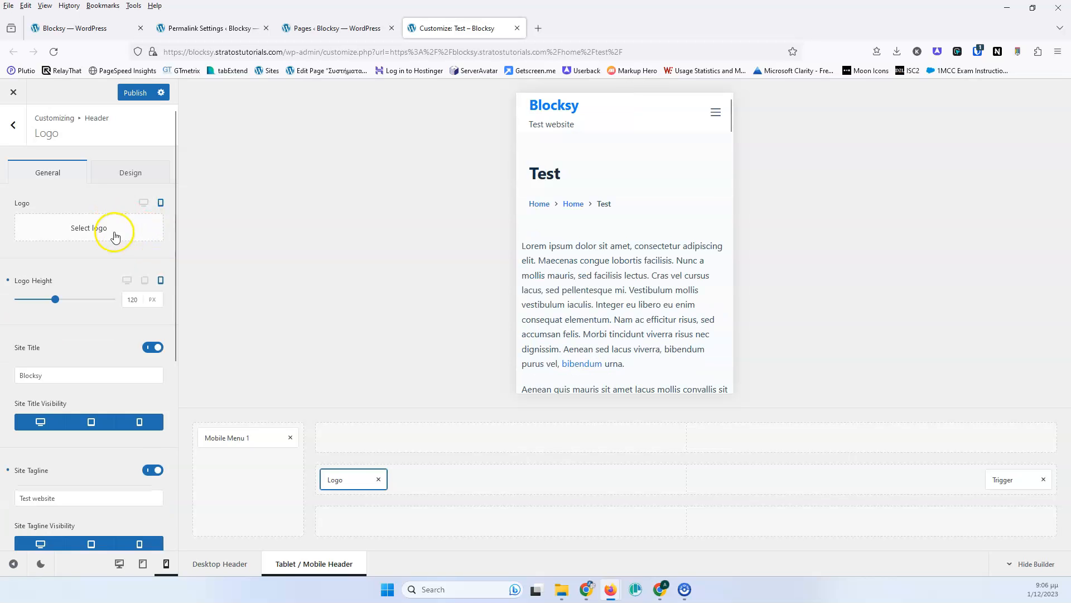
# - Toggle between desktop and mobile logo settings to check each header's logo
pyautogui.click(144, 202)
pyautogui.click(161, 204)
pyautogui.click(143, 204)
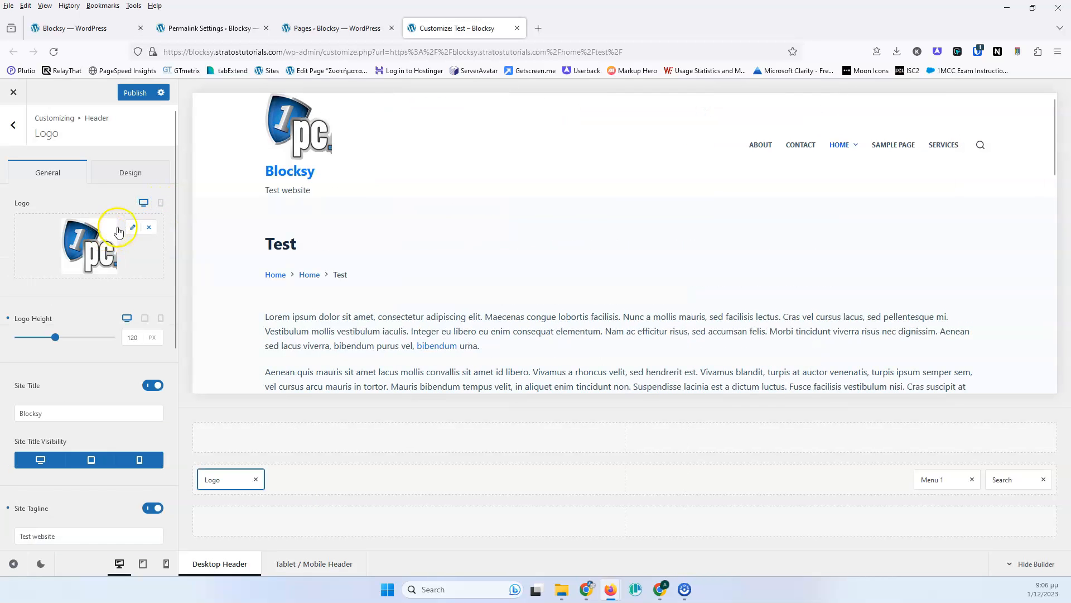
pyautogui.click(161, 203)
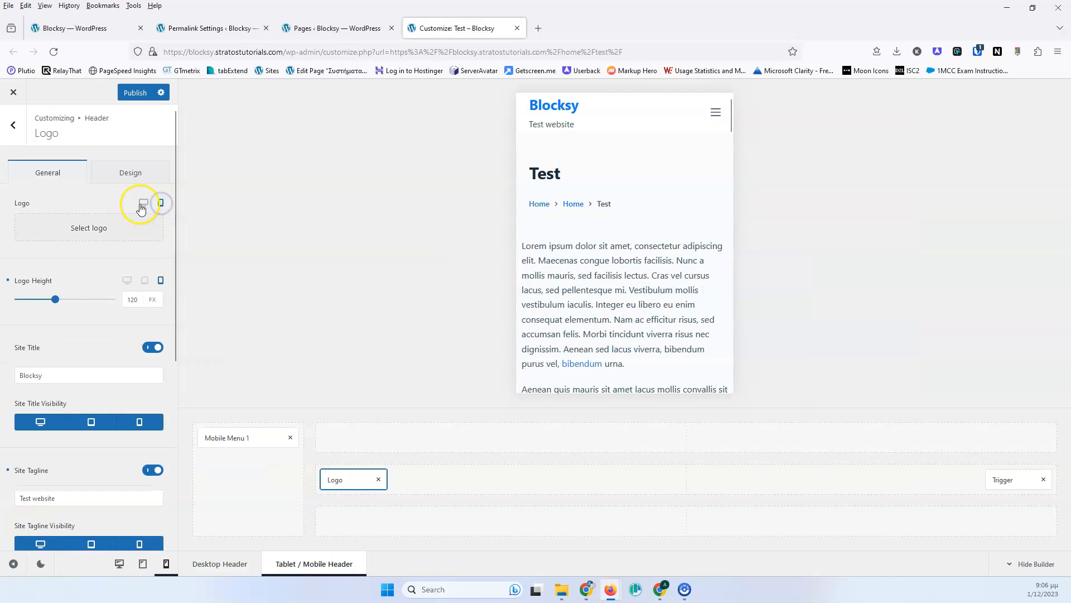
pyautogui.click(143, 202)
# - Remove the desktop logo and select the 1pc image again as the logo
pyautogui.moveTo(123, 240)
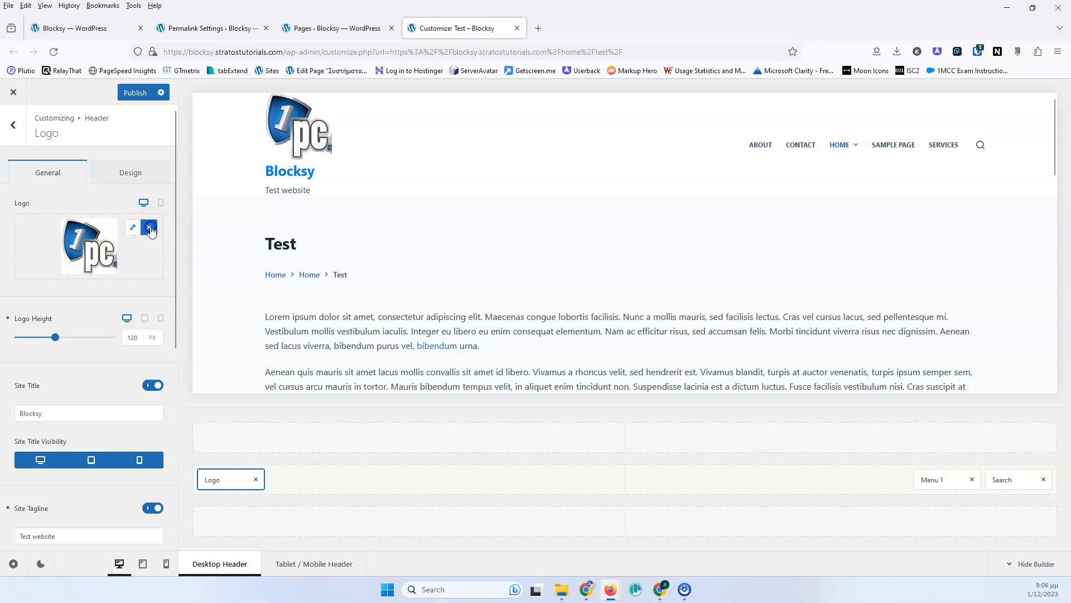
pyautogui.click(151, 228)
pyautogui.click(108, 232)
pyautogui.click(150, 226)
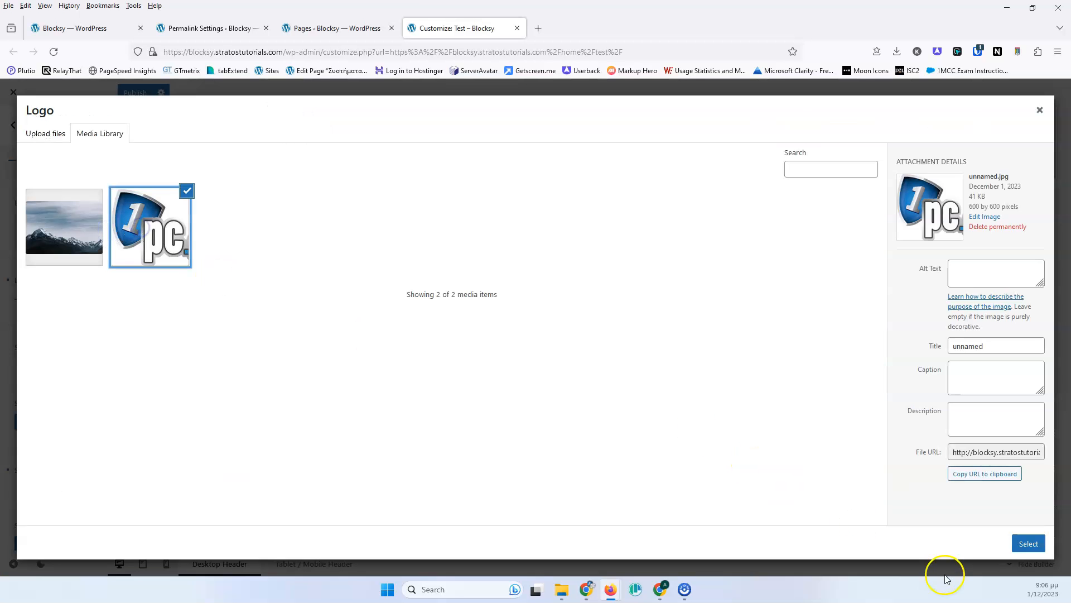
pyautogui.click(1015, 542)
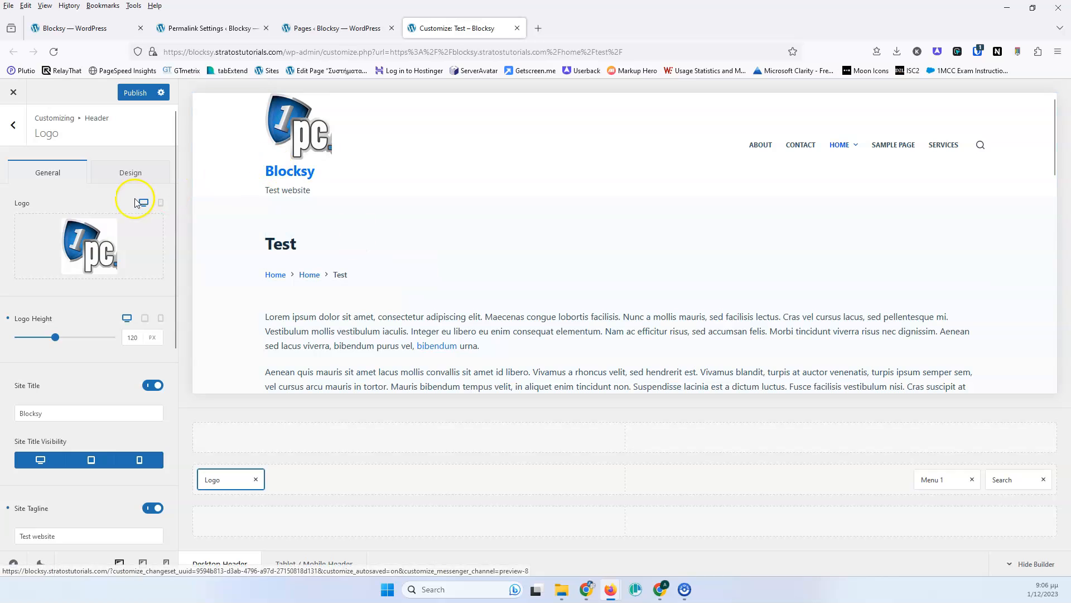
# - Turn off the site title in the logo element
pyautogui.scroll(-2, 67, 240)
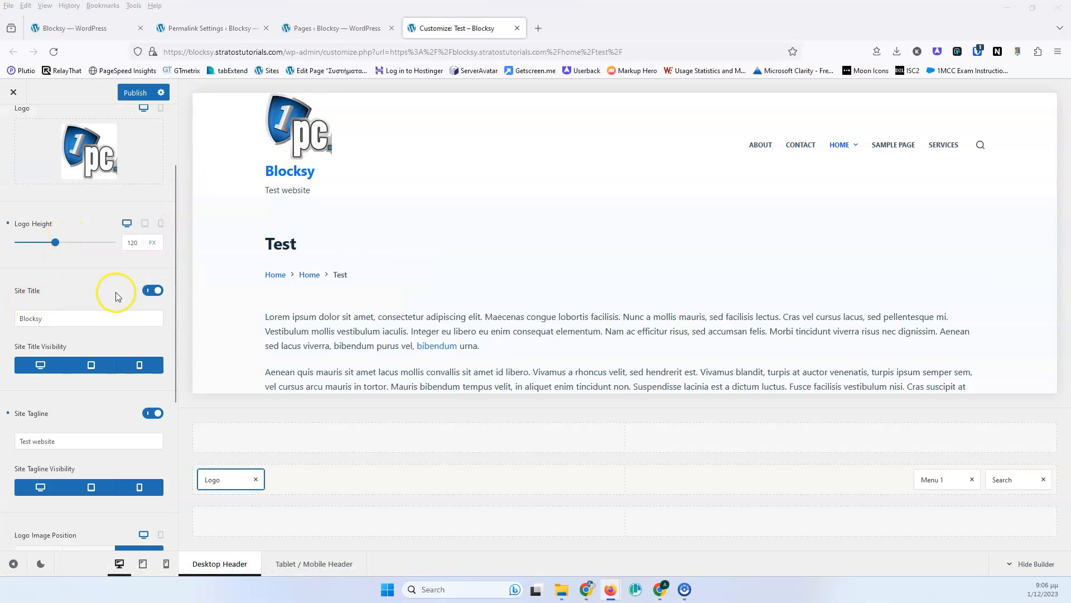
pyautogui.click(151, 290)
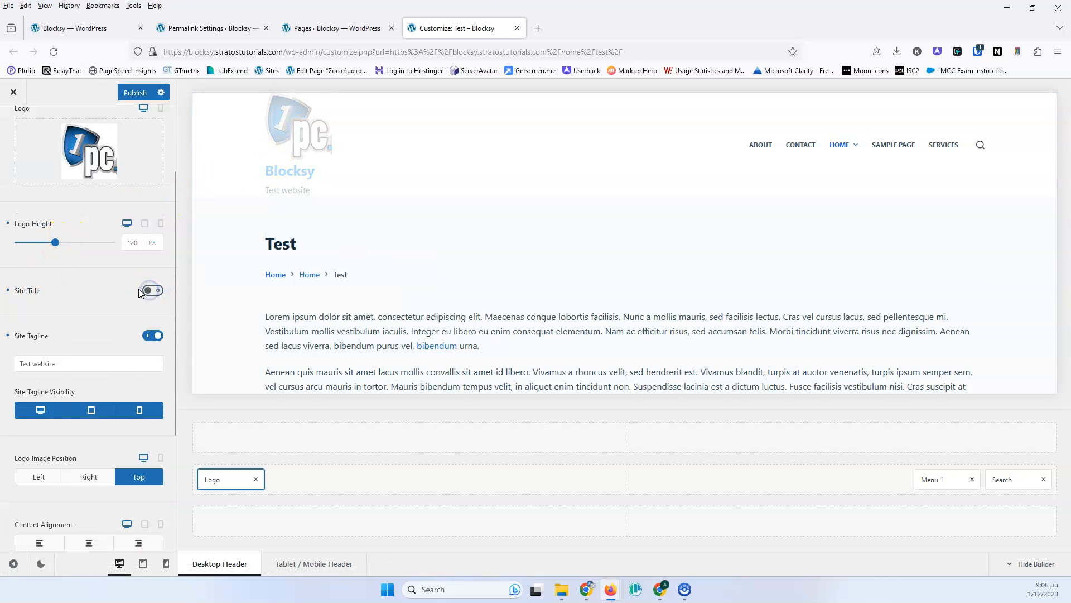
pyautogui.click(151, 291)
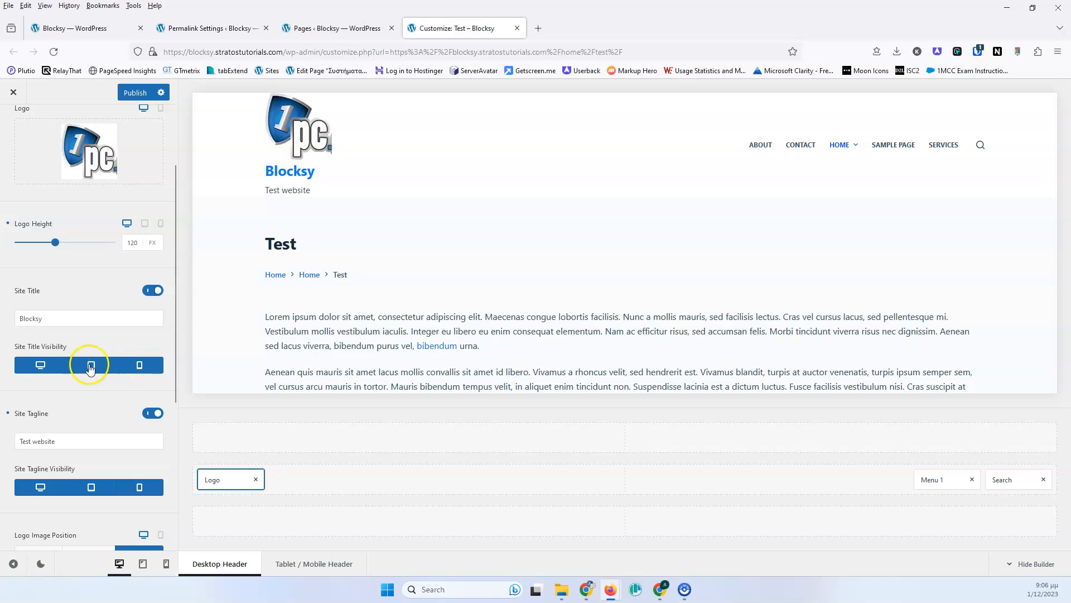
pyautogui.click(151, 291)
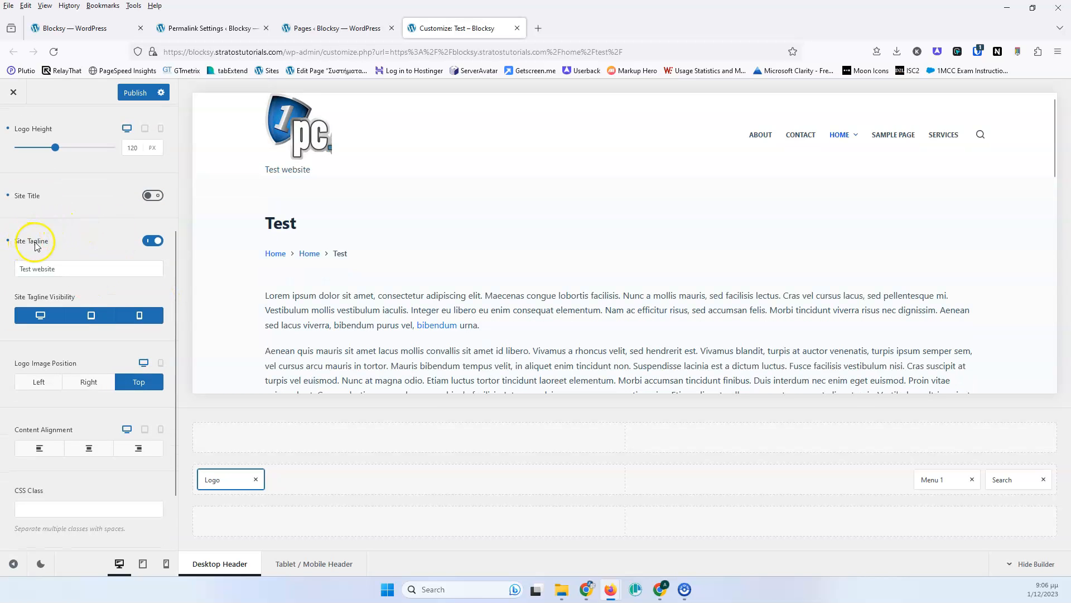
# - Set the logo image position to Left
pyautogui.click(147, 242)
pyautogui.click(152, 307)
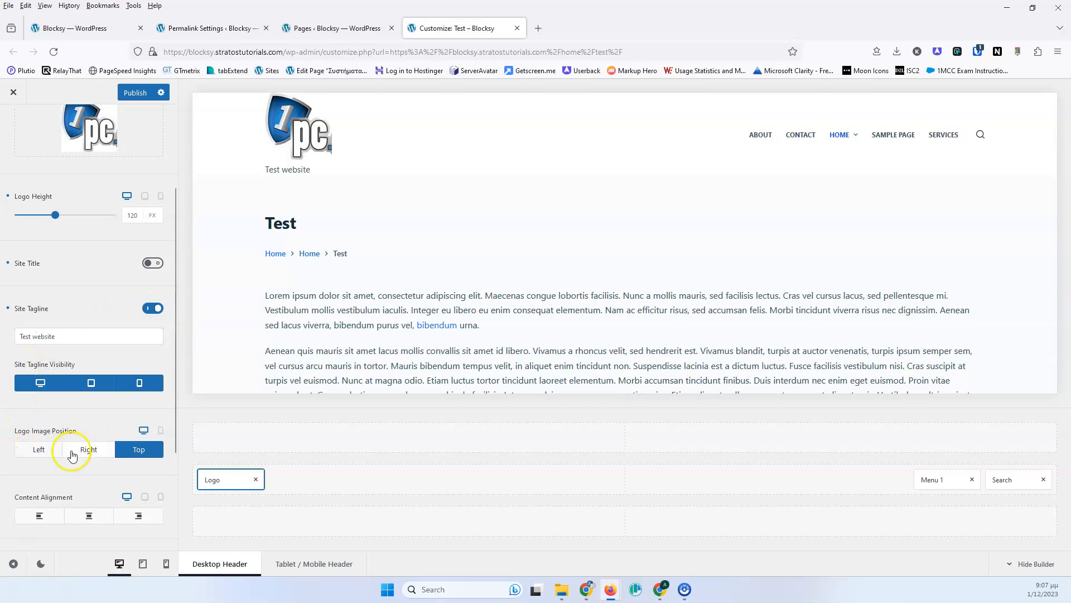
pyautogui.click(100, 451)
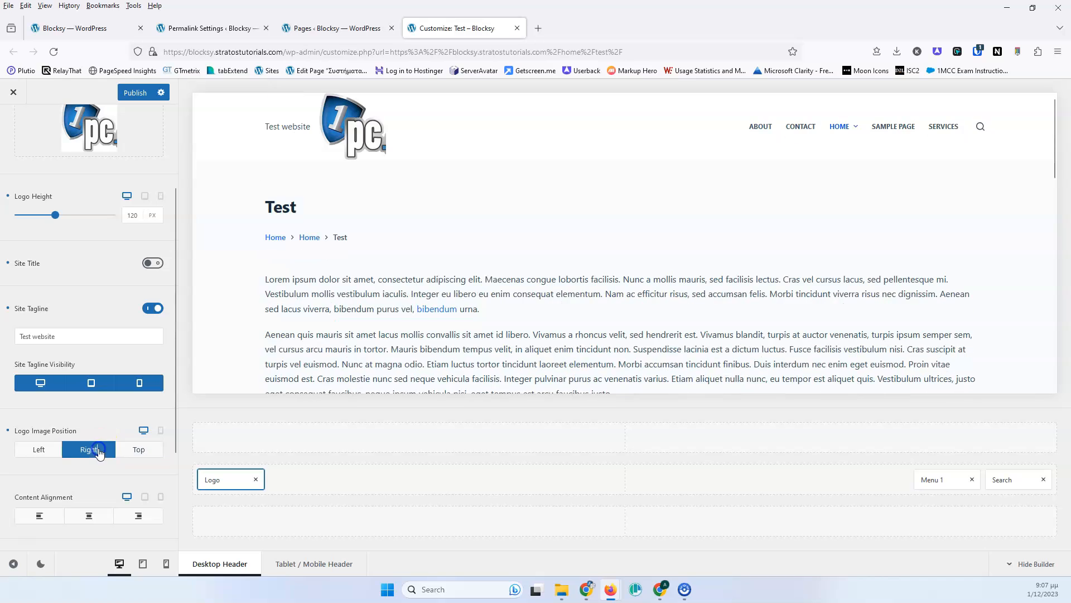
pyautogui.click(29, 454)
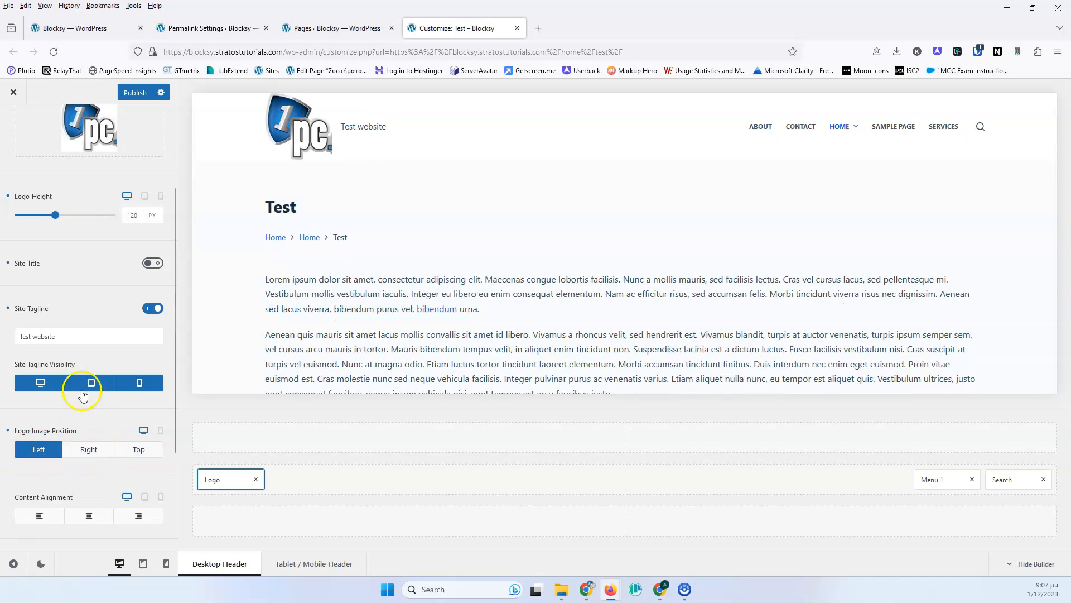
# - Turn off the site title and tagline and set the content alignment to right
pyautogui.click(152, 263)
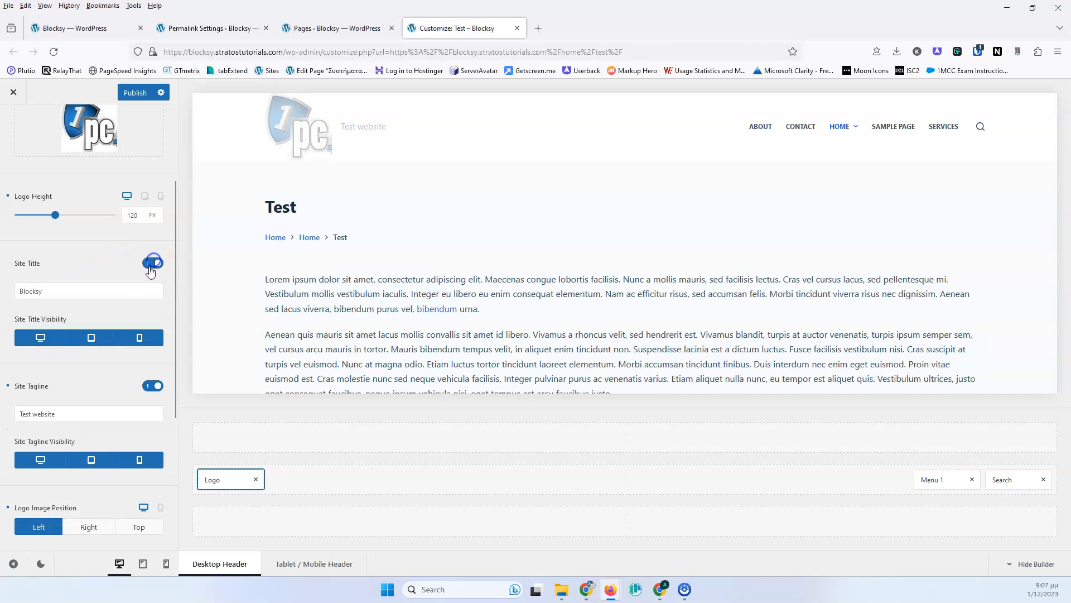
pyautogui.click(150, 264)
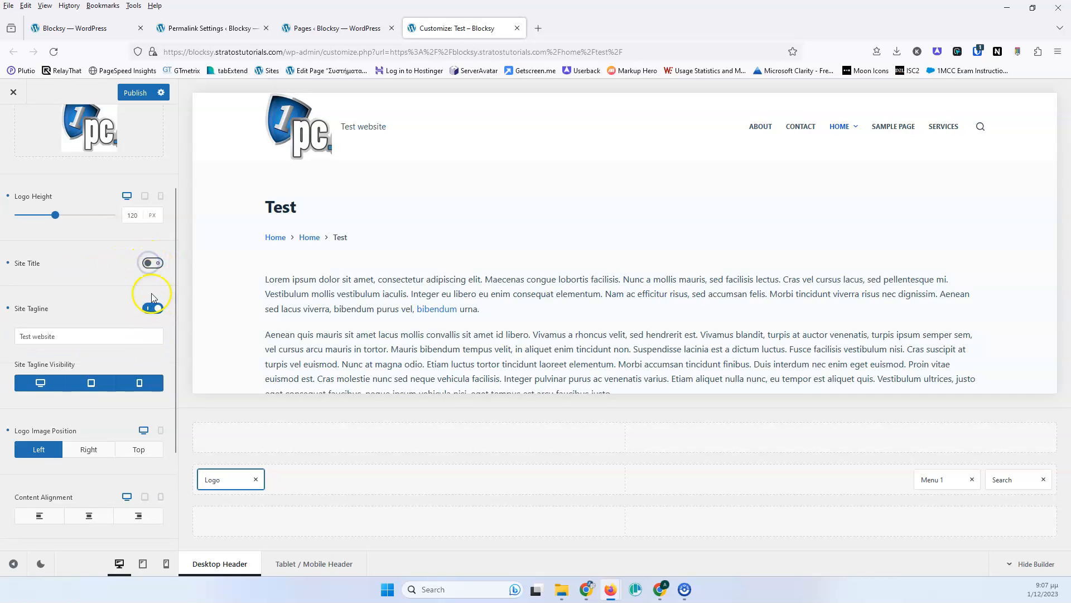
pyautogui.click(151, 309)
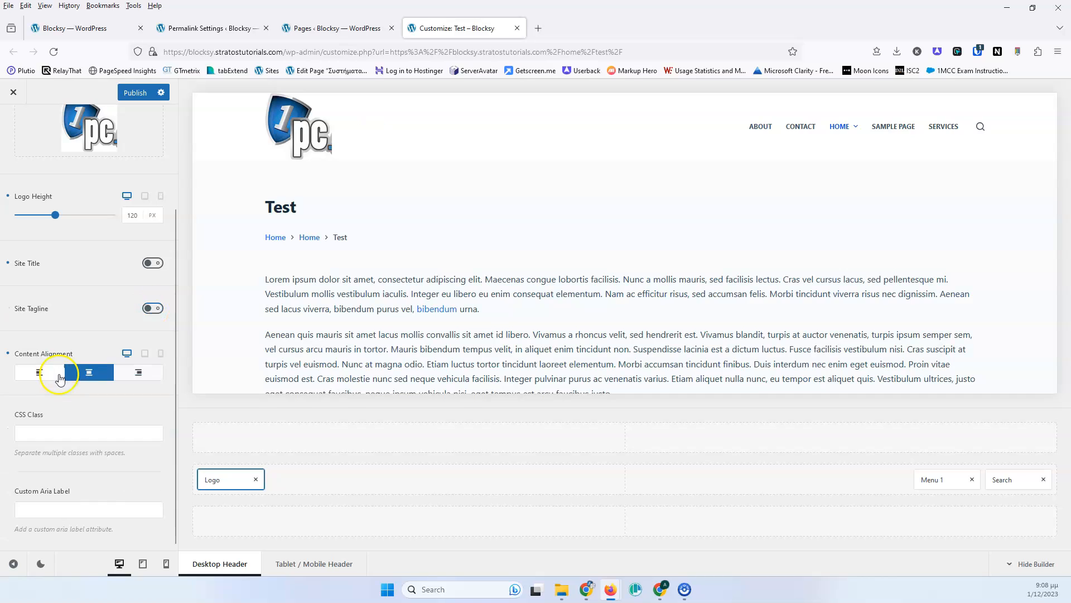
pyautogui.click(131, 373)
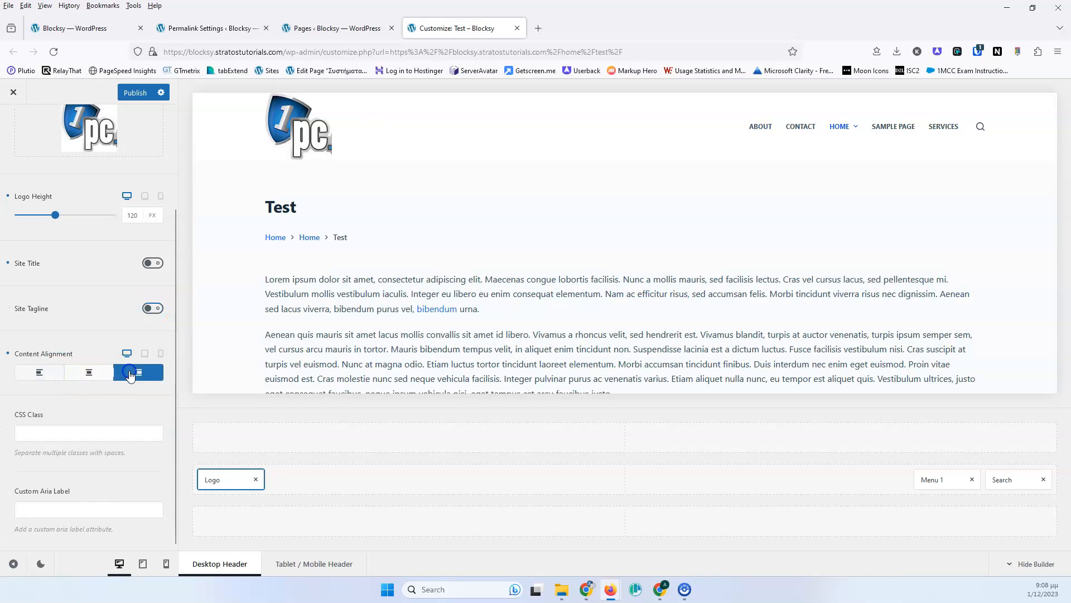
# - Turn the site title and tagline back on and change the tagline to Test website Test website
pyautogui.click(152, 263)
pyautogui.click(152, 384)
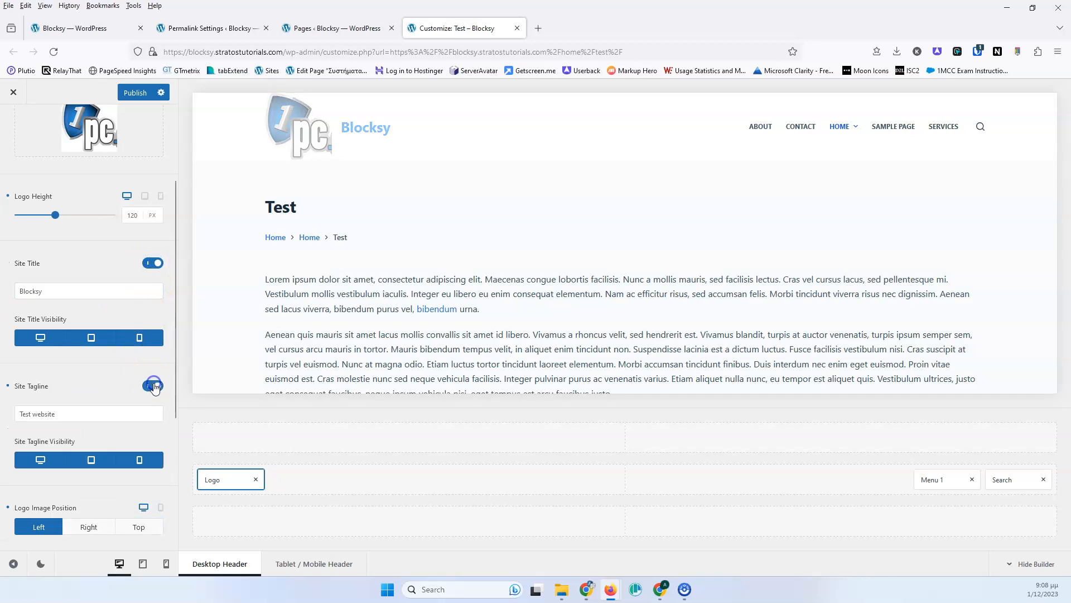
pyautogui.scroll(-3, 58, 341)
pyautogui.tripleClick(78, 223)
pyautogui.hotkey('ctrl', 'c')
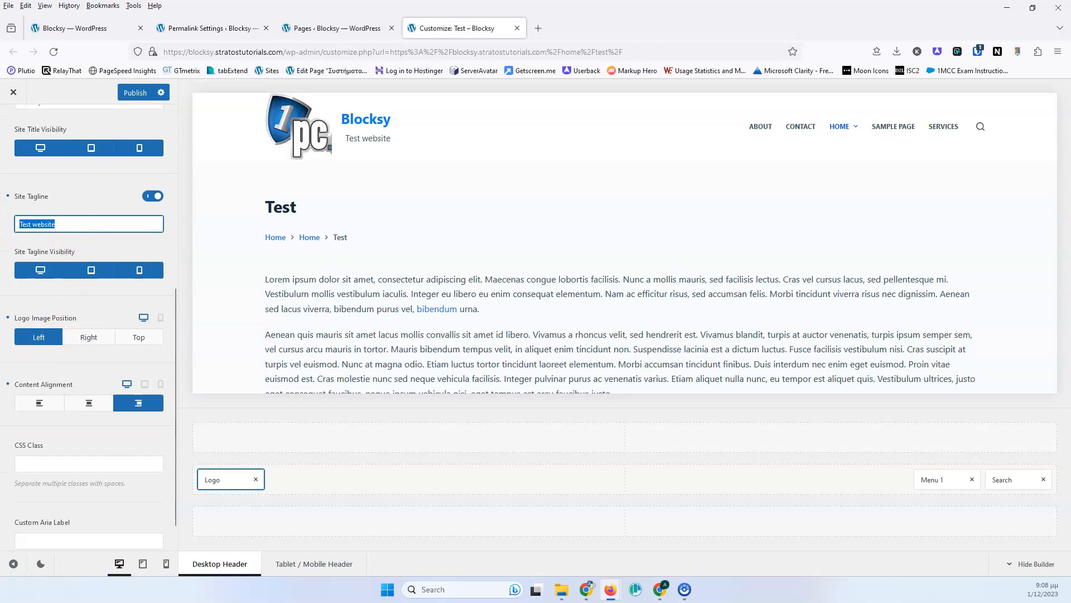
pyautogui.click(88, 221)
pyautogui.hotkey('ctrl', 'v')
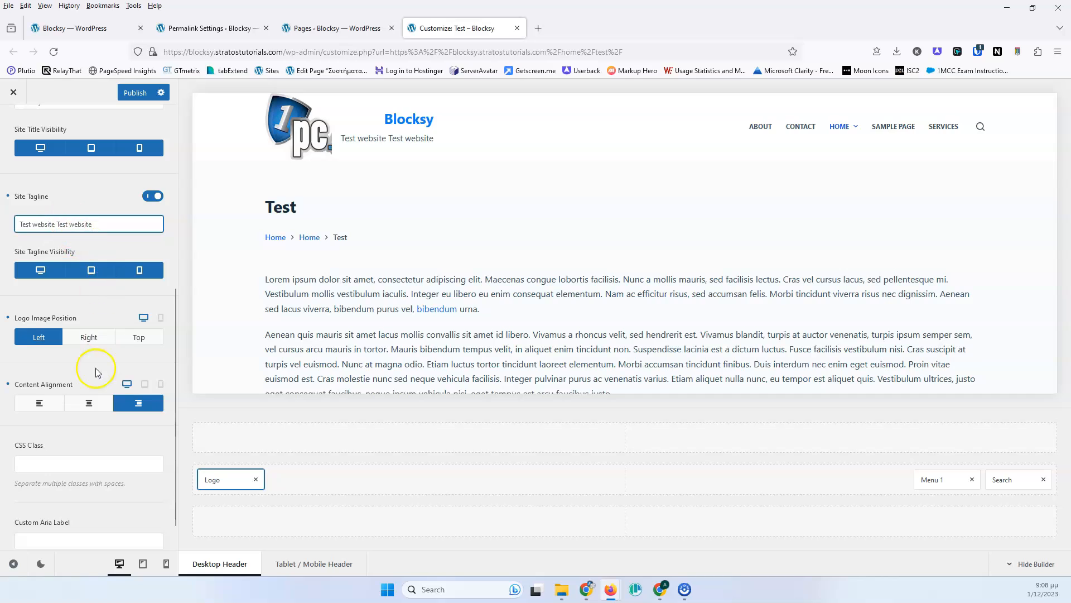
# - Set the logo element's content alignment to left
pyautogui.click(90, 403)
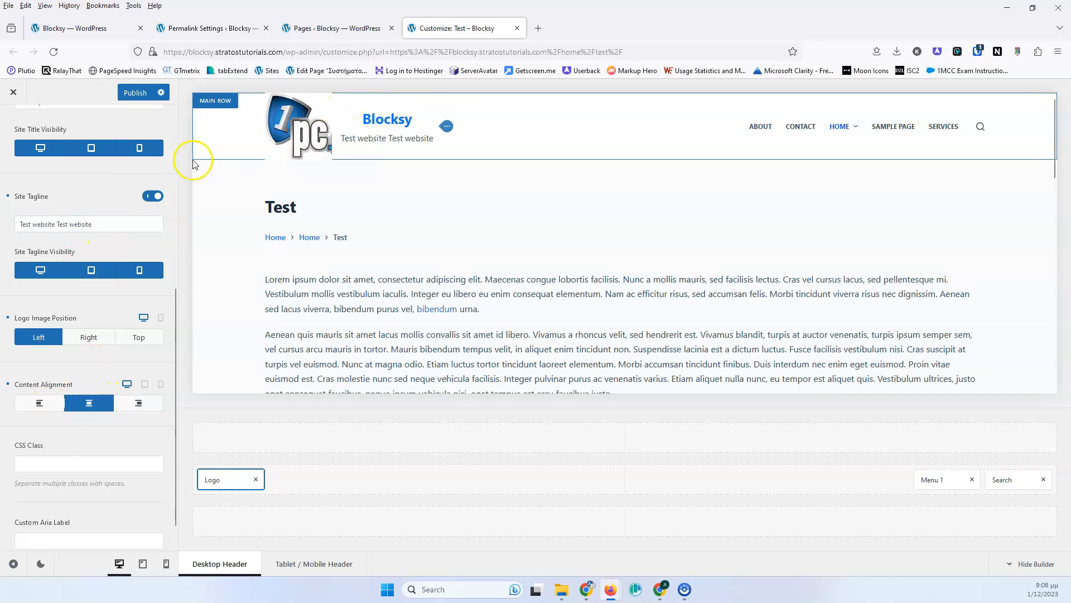
pyautogui.scroll(3, 33, 209)
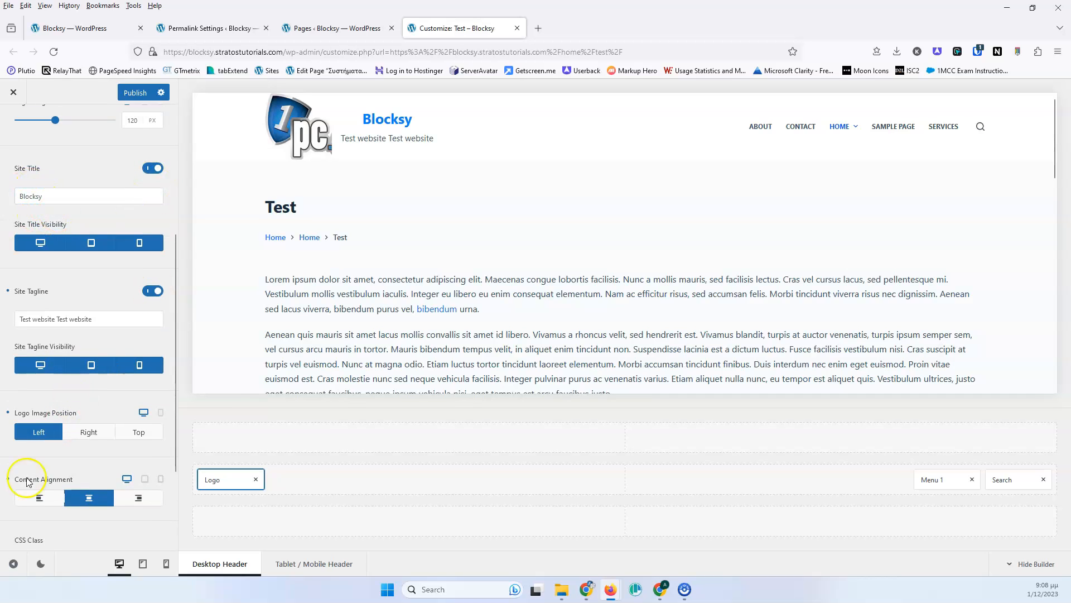
pyautogui.click(34, 499)
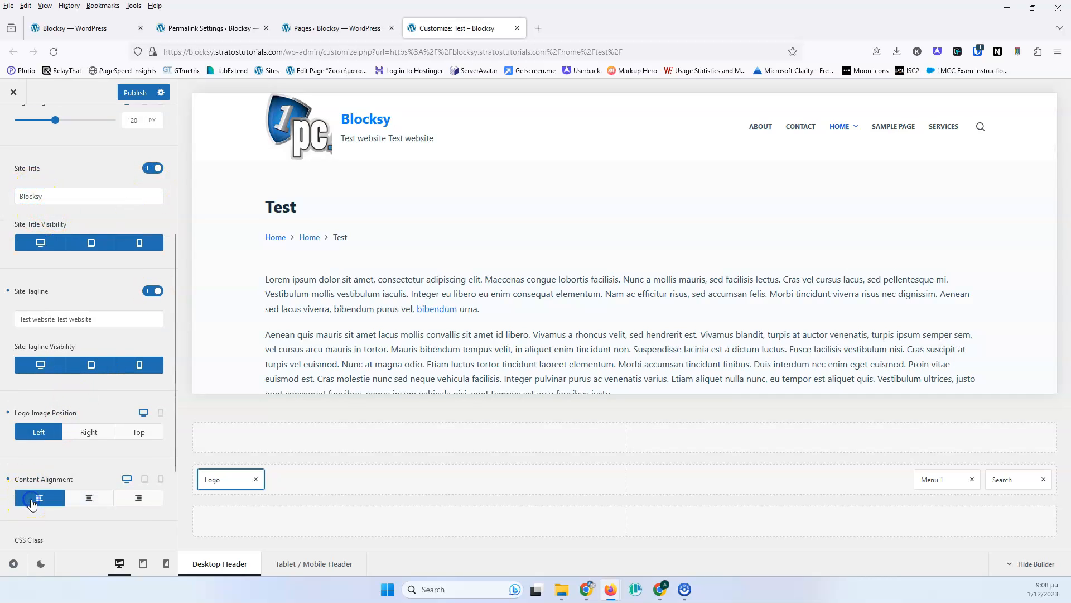
# - Set the logo content alignment to right and turn off the site title and the site tagline
pyautogui.click(135, 498)
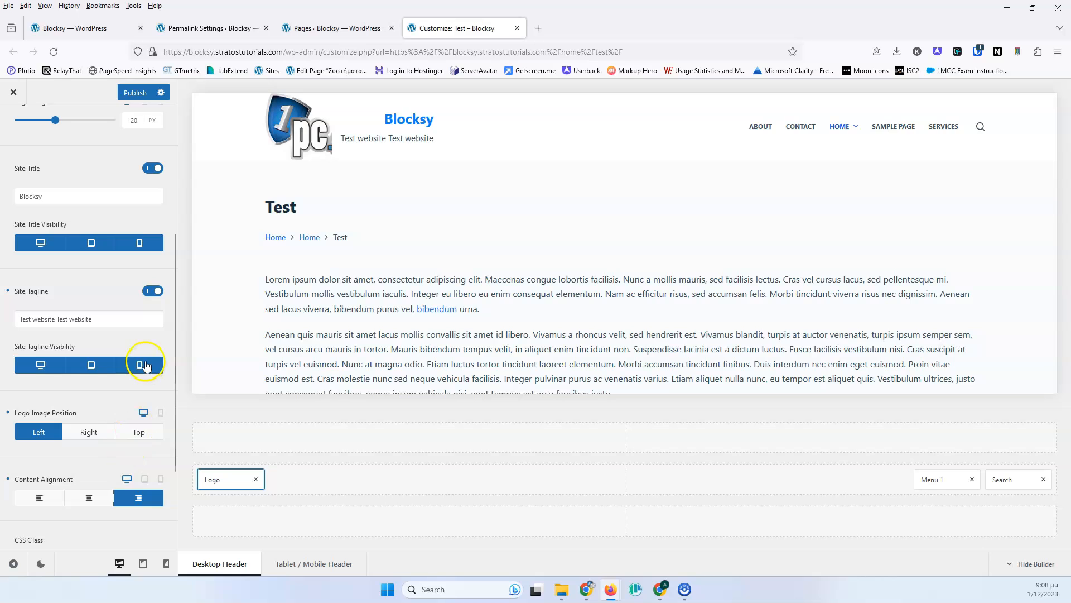
pyautogui.scroll(-1, 127, 383)
pyautogui.scroll(4, 129, 346)
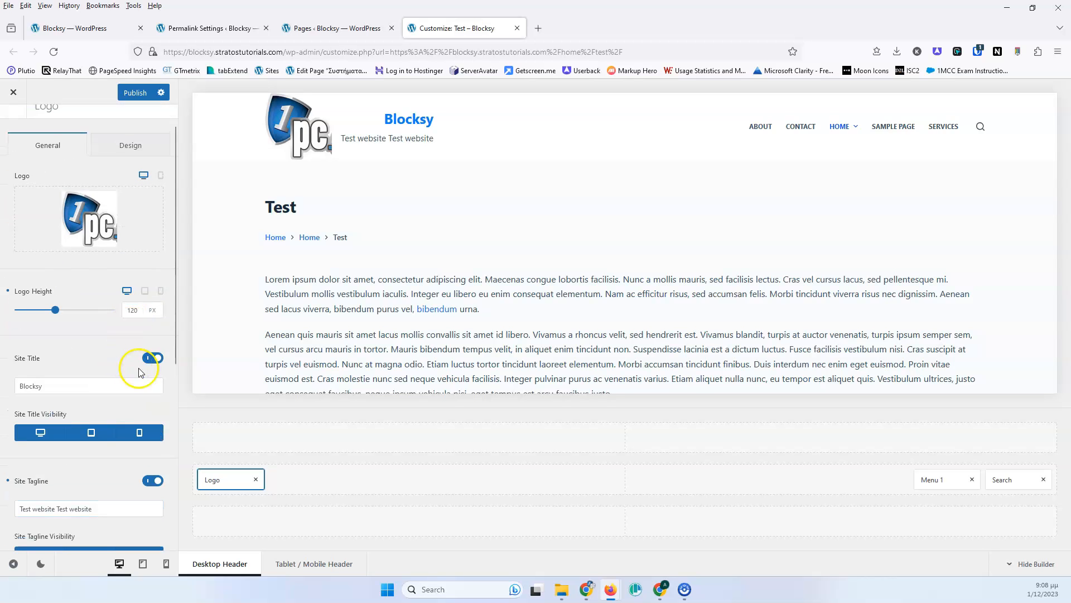
pyautogui.click(150, 358)
pyautogui.scroll(-2, 108, 339)
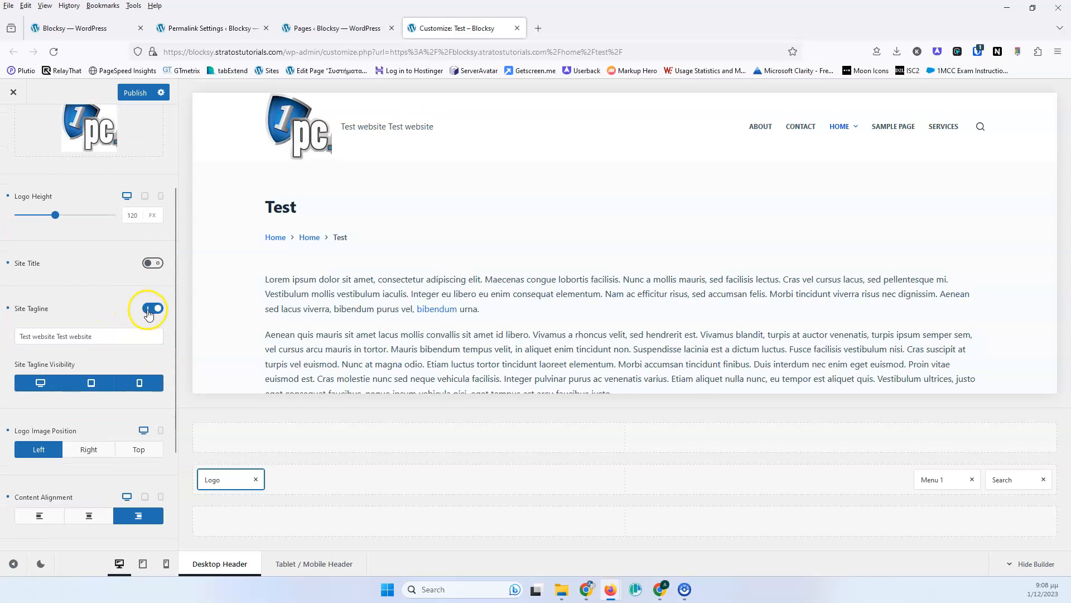
pyautogui.click(150, 310)
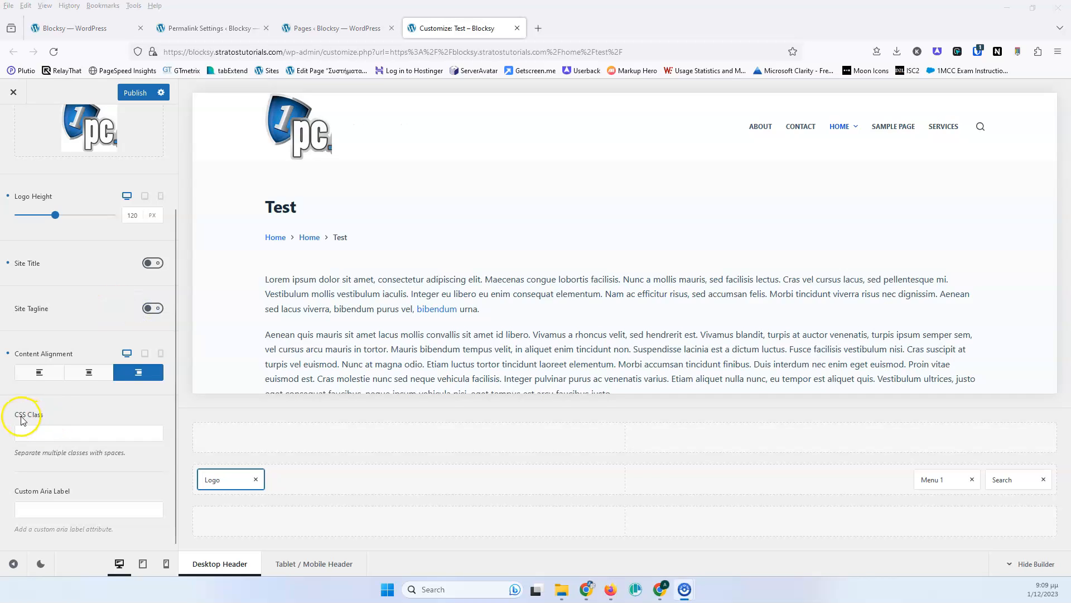
# - Examine the logo element's CSS Class and Custom Aria Label fields
pyautogui.click(60, 432)
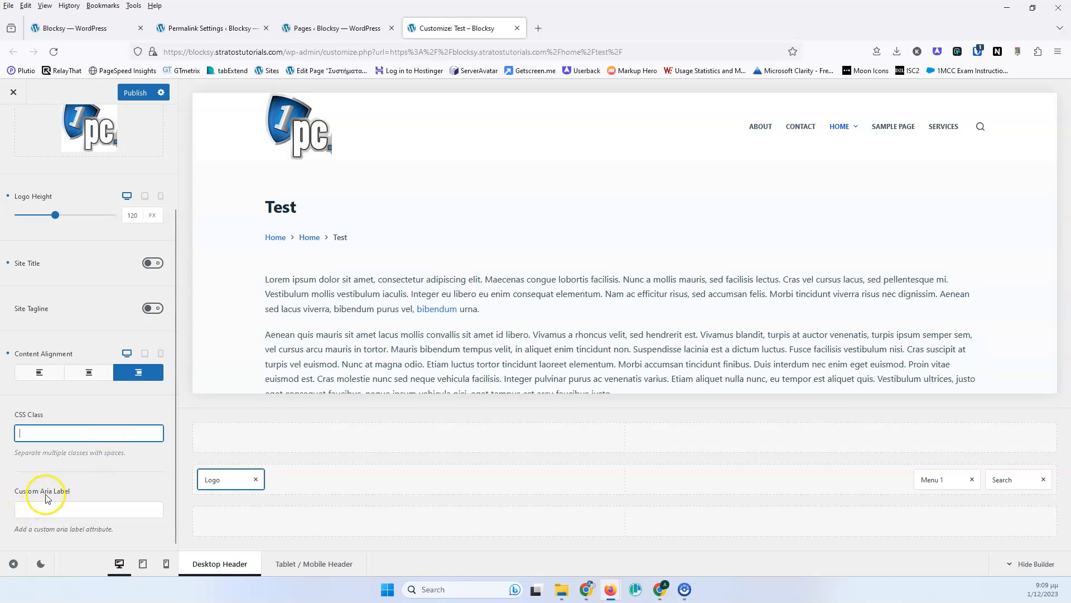
pyautogui.click(103, 510)
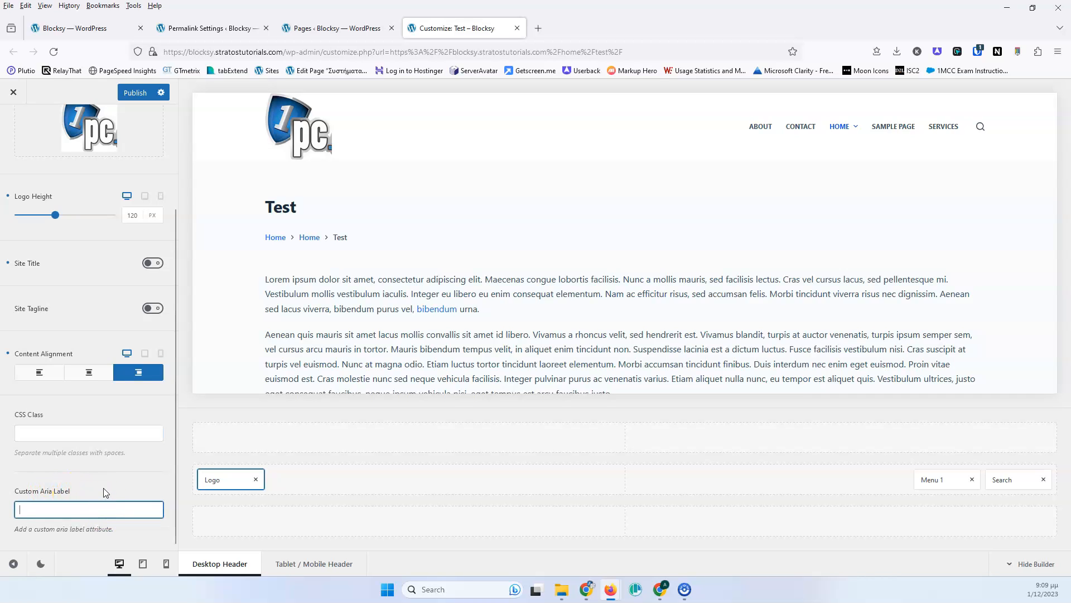
pyautogui.scroll(3, 109, 430)
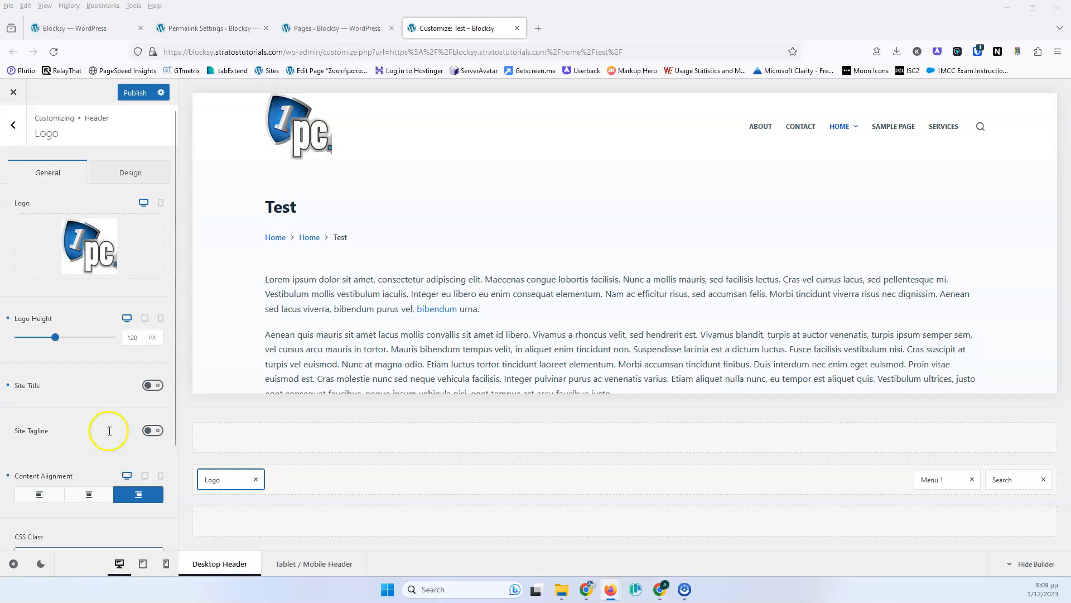
# - Set the logo's margin to 5 px on all sides, then unlink the sides and clear the right margin
pyautogui.click(131, 173)
pyautogui.click(51, 223)
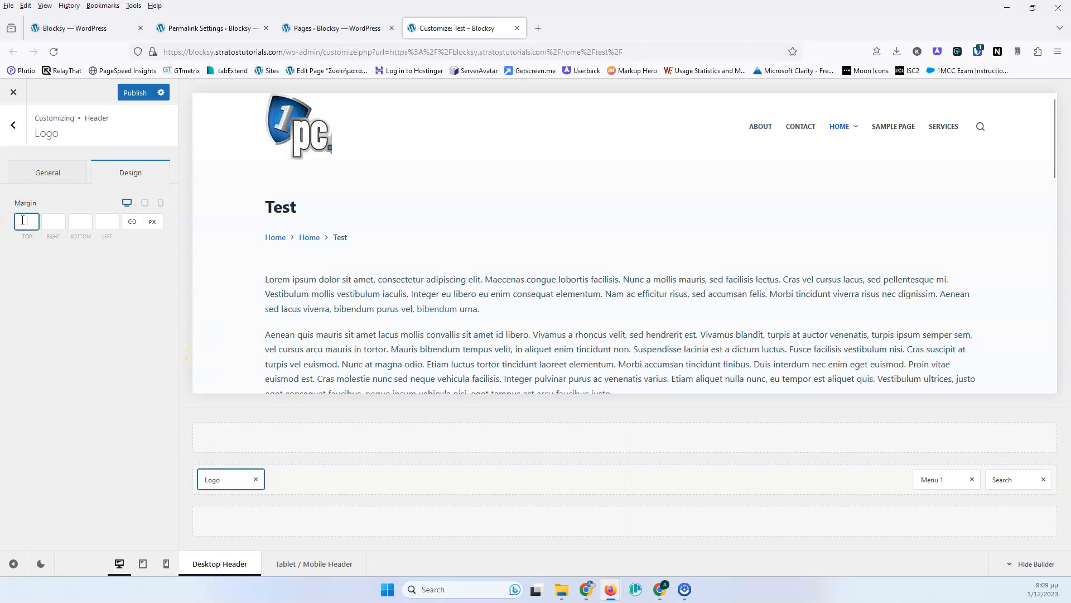
pyautogui.write('5')
pyautogui.click(100, 221)
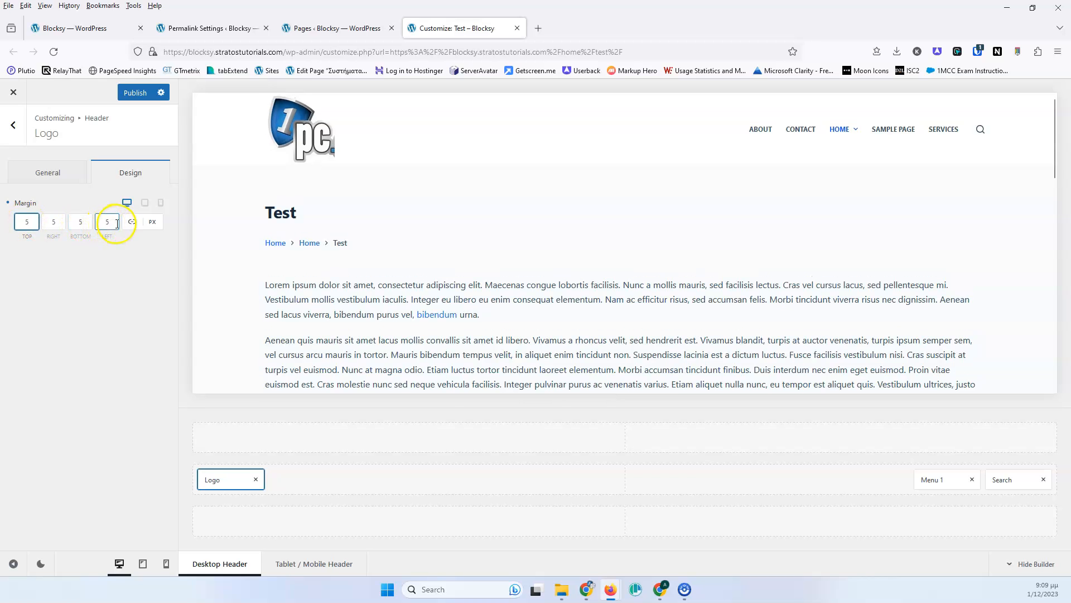
pyautogui.click(130, 223)
pyautogui.click(55, 222)
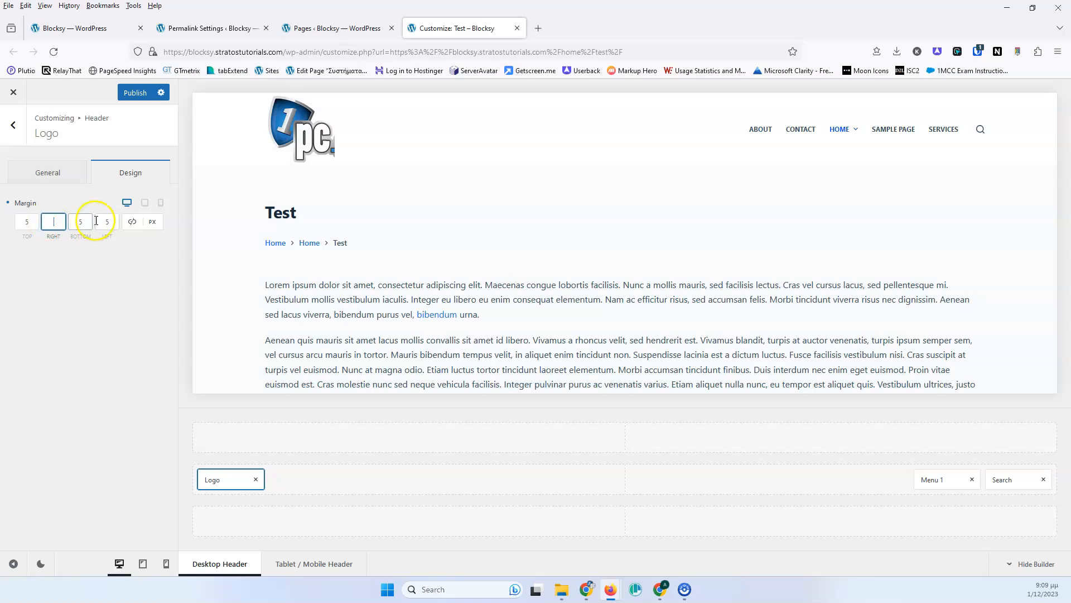
pyautogui.press('BackSpace')
pyautogui.click(26, 223)
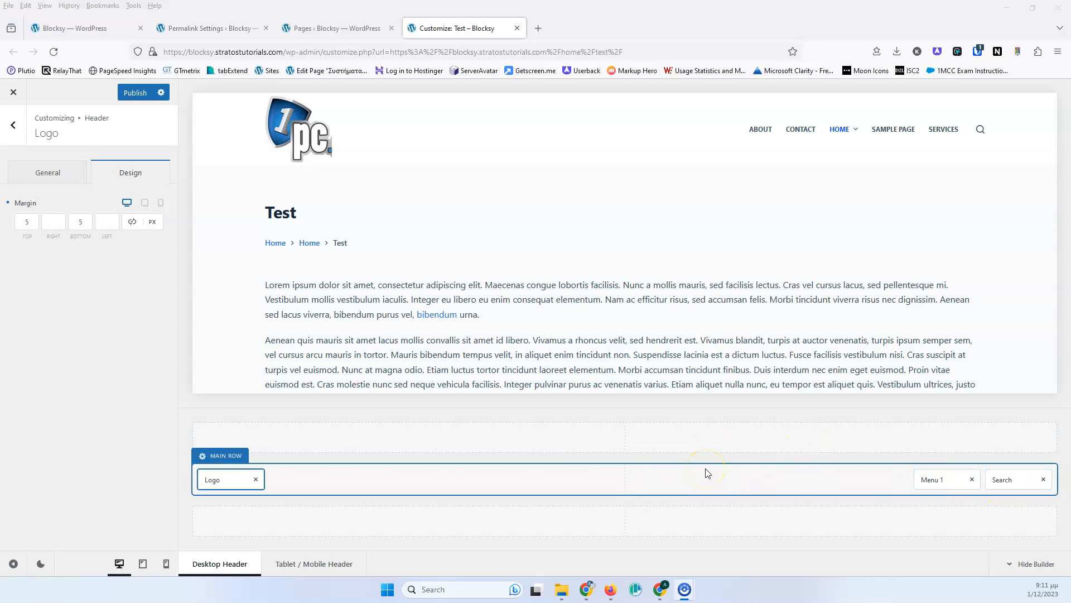
# - Add a Search Box element to the middle of the main header row, then remove it again
pyautogui.click(997, 472)
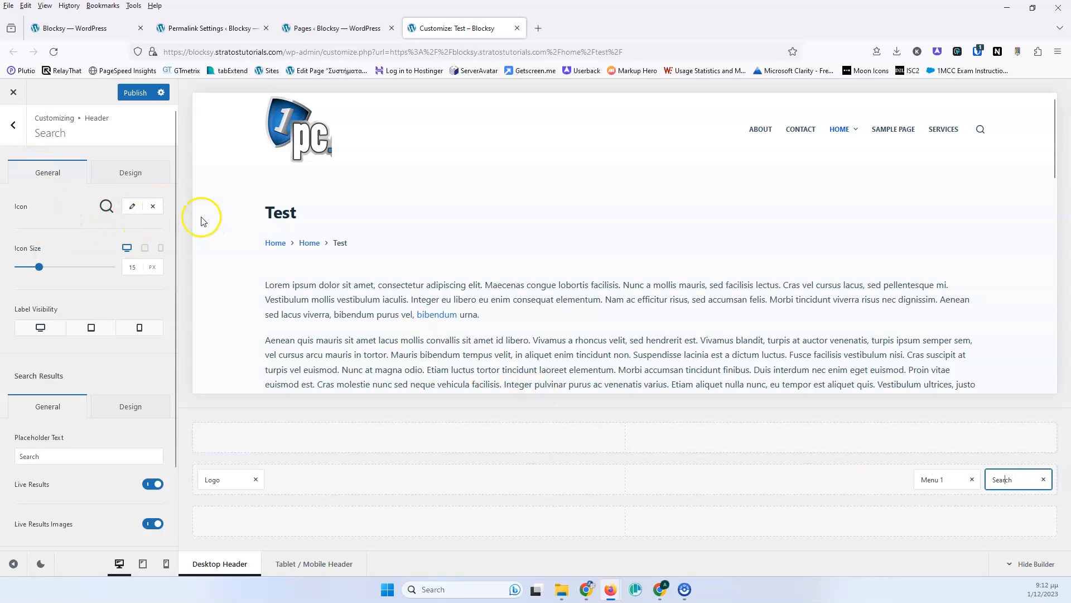
pyautogui.click(9, 126)
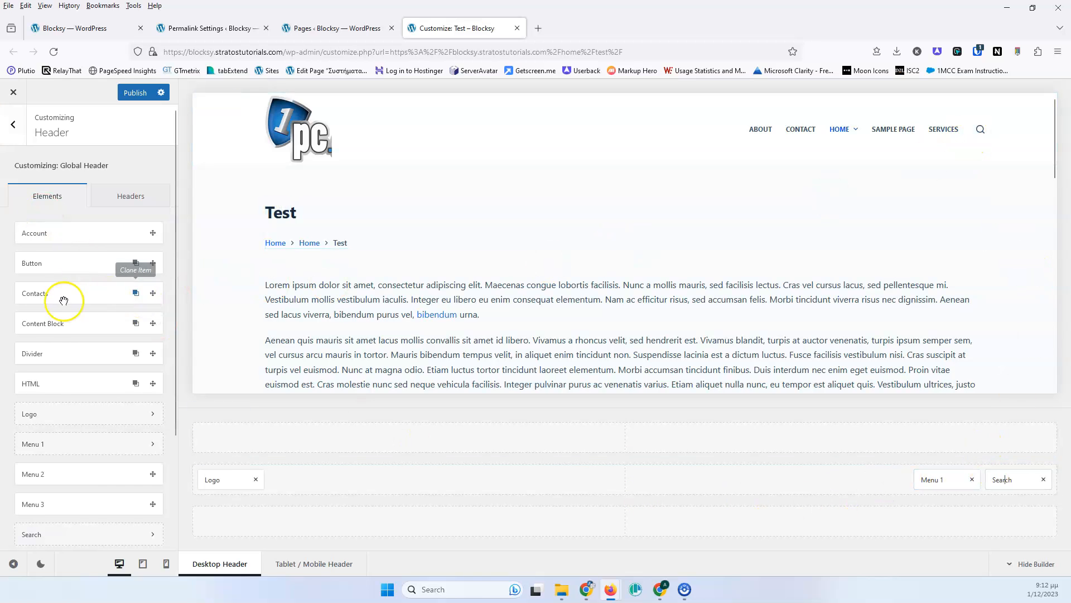
pyautogui.scroll(-2, 46, 366)
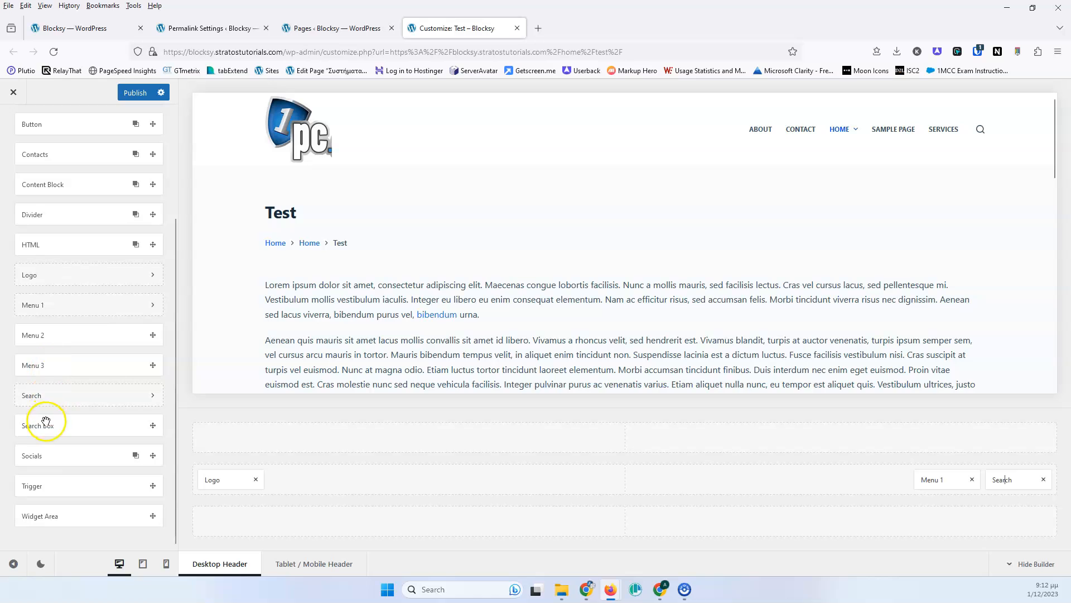
pyautogui.moveTo(52, 425); pyautogui.dragTo(639, 480)
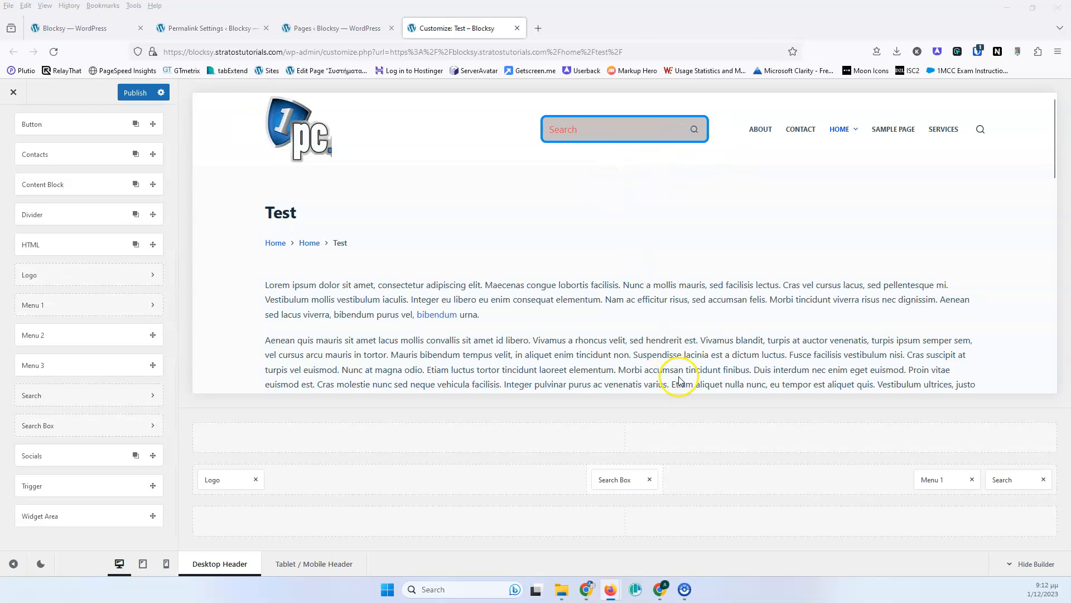
pyautogui.click(650, 479)
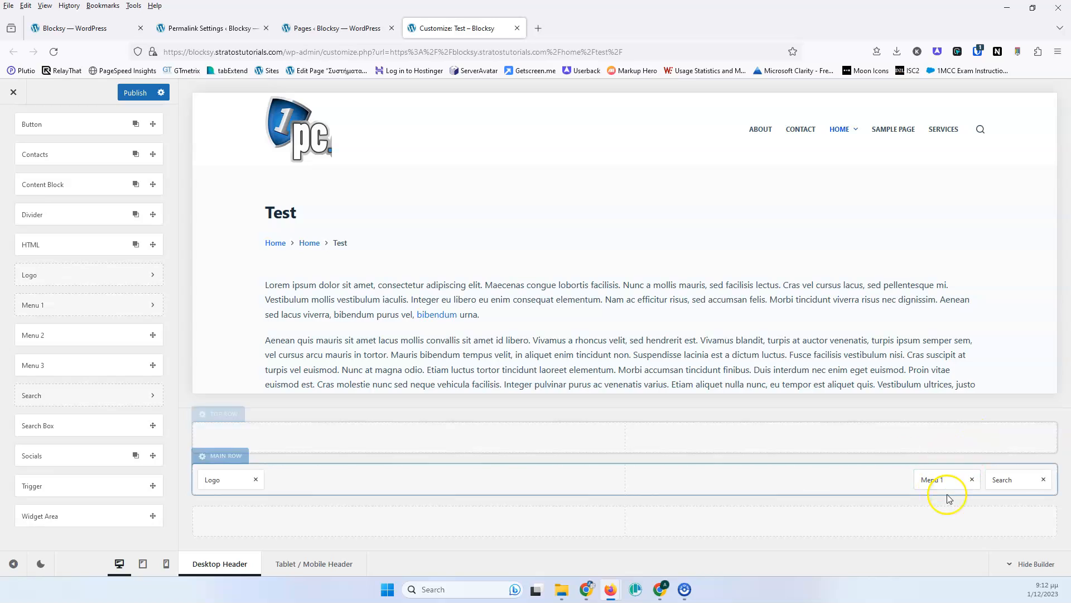
# - Open the Search element settings and browse the available icons for its icon
pyautogui.click(1000, 480)
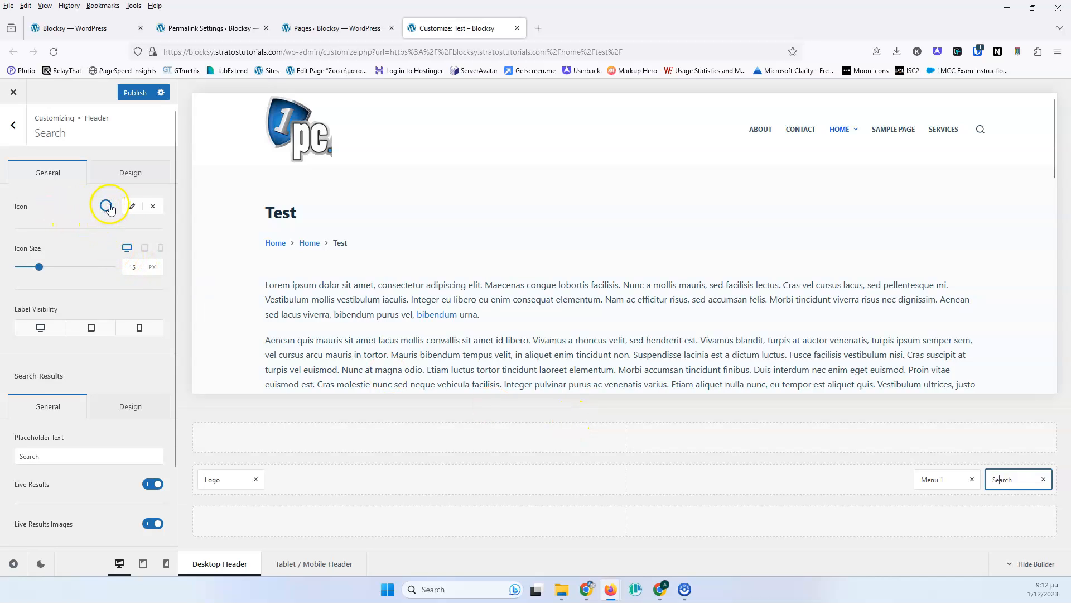
pyautogui.click(132, 206)
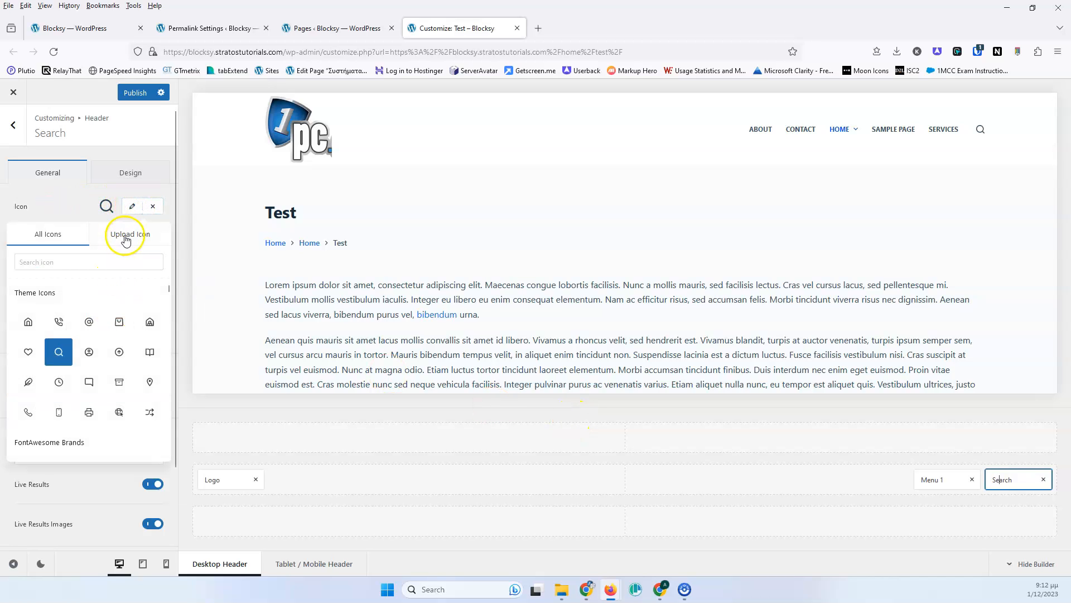
pyautogui.click(126, 239)
pyautogui.click(56, 231)
pyautogui.click(72, 204)
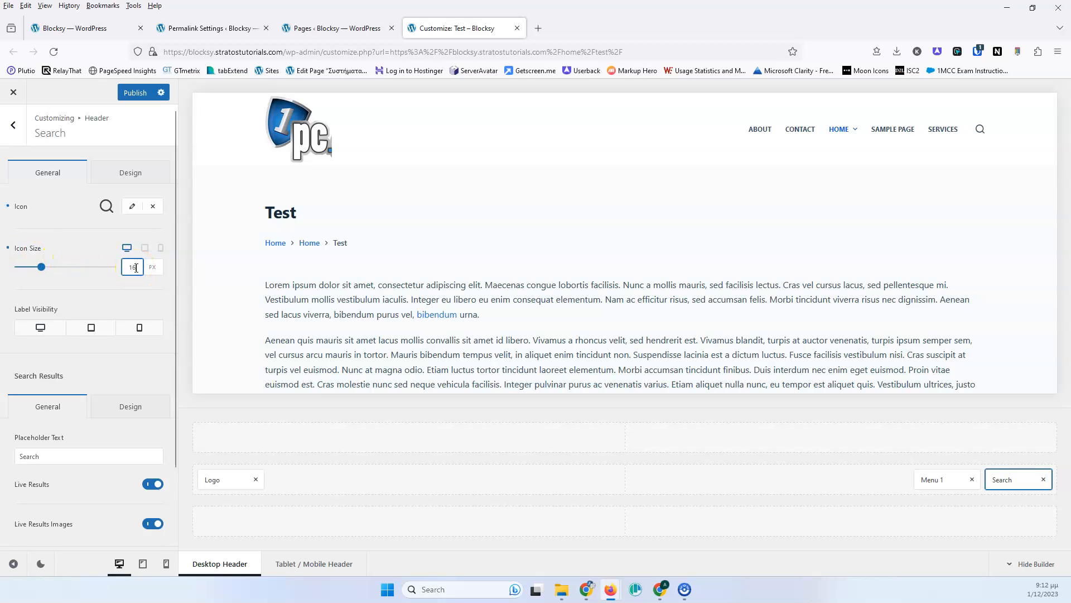
# - Turn on the Search label visibility for desktop, tablet and mobile
pyautogui.click(153, 269)
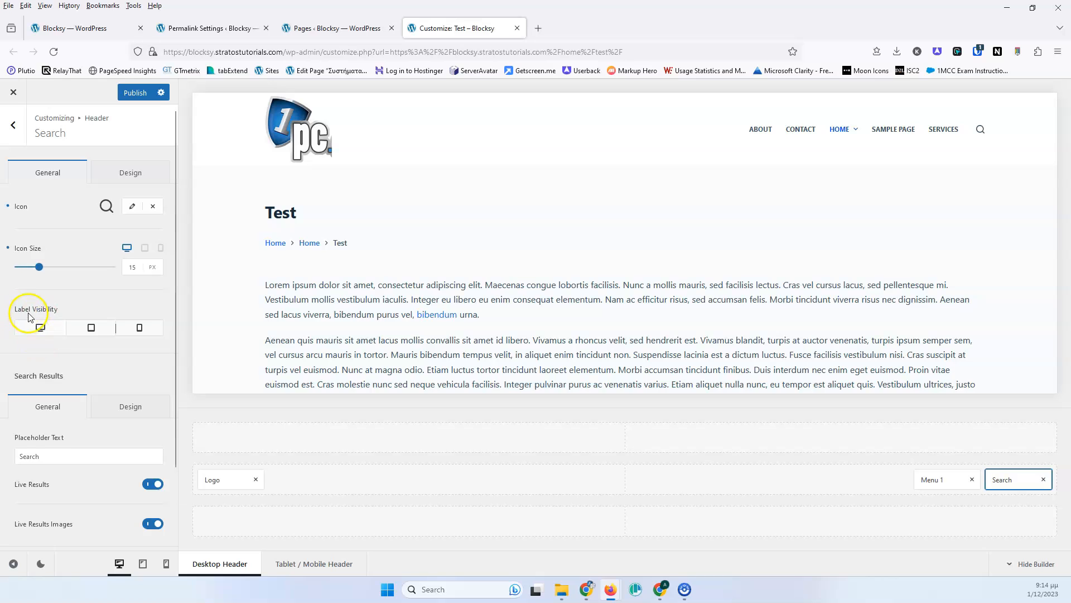
pyautogui.click(34, 323)
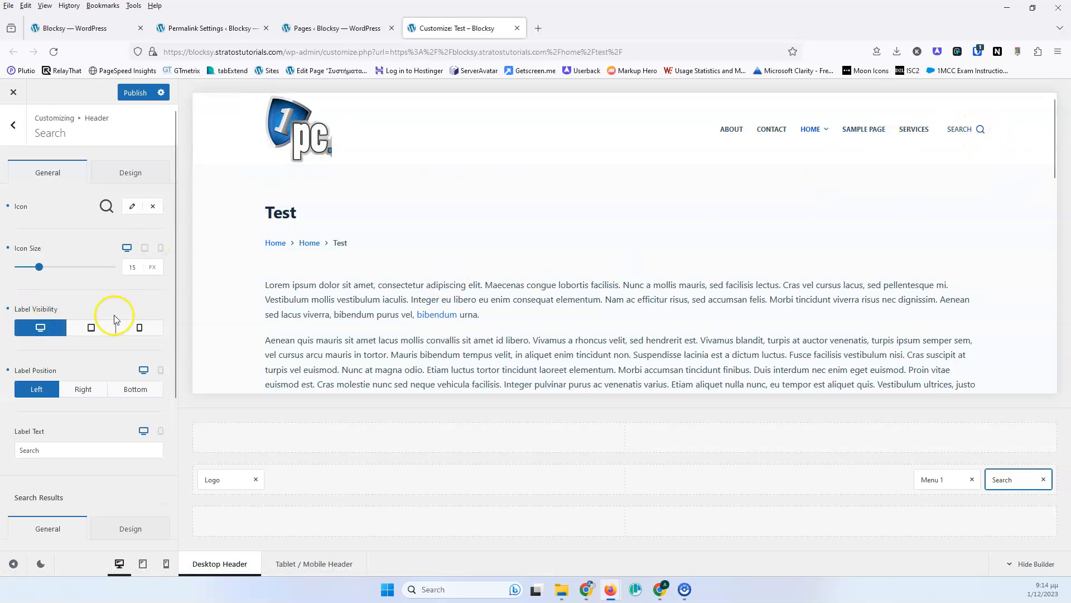
pyautogui.click(91, 329)
pyautogui.click(128, 328)
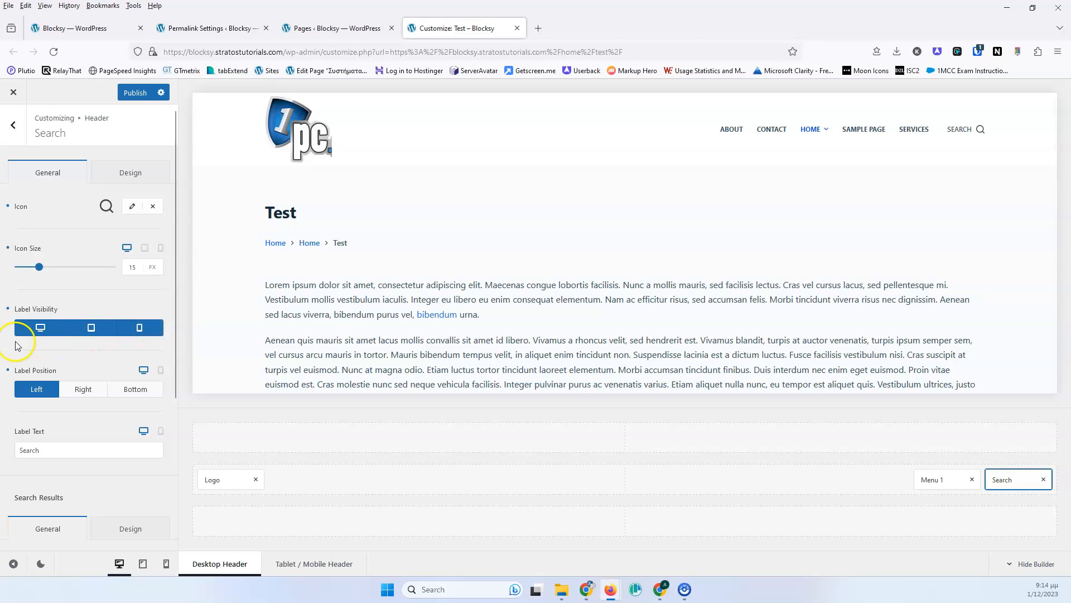
# - Try the Search label positions Right and Bottom, then set it back to Left
pyautogui.click(78, 389)
pyautogui.click(134, 391)
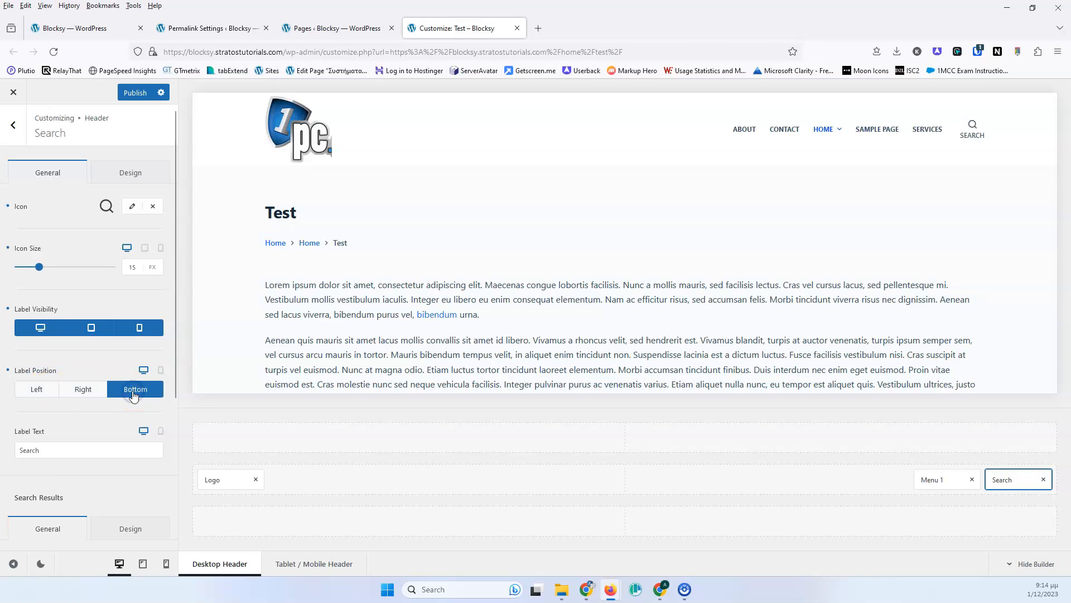
pyautogui.click(35, 389)
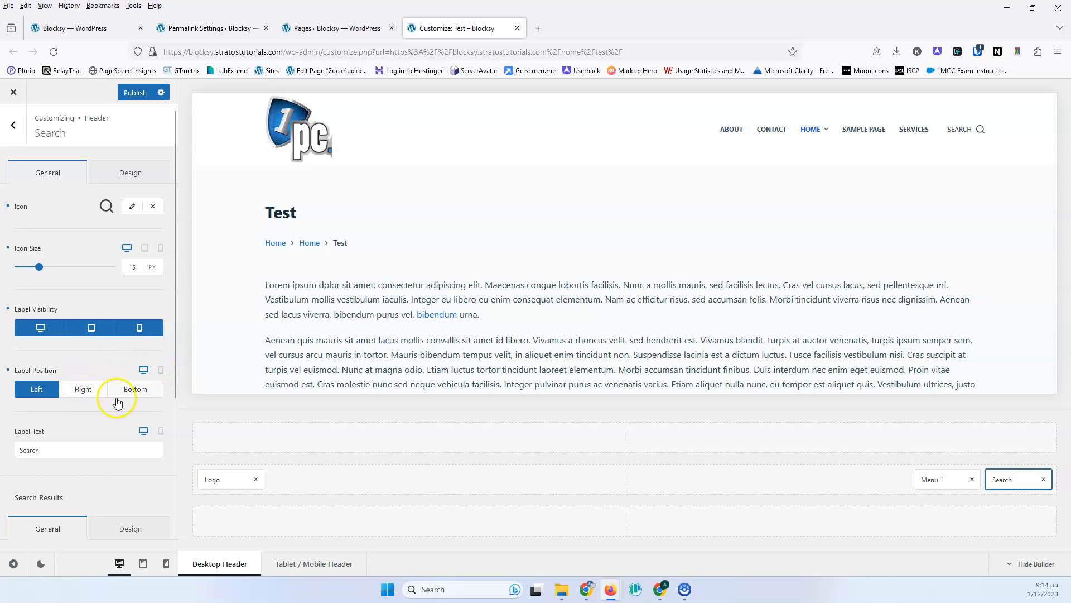
# - Compare the label position and label text settings between mobile and desktop, trying Bottom then Left on mobile
pyautogui.click(161, 371)
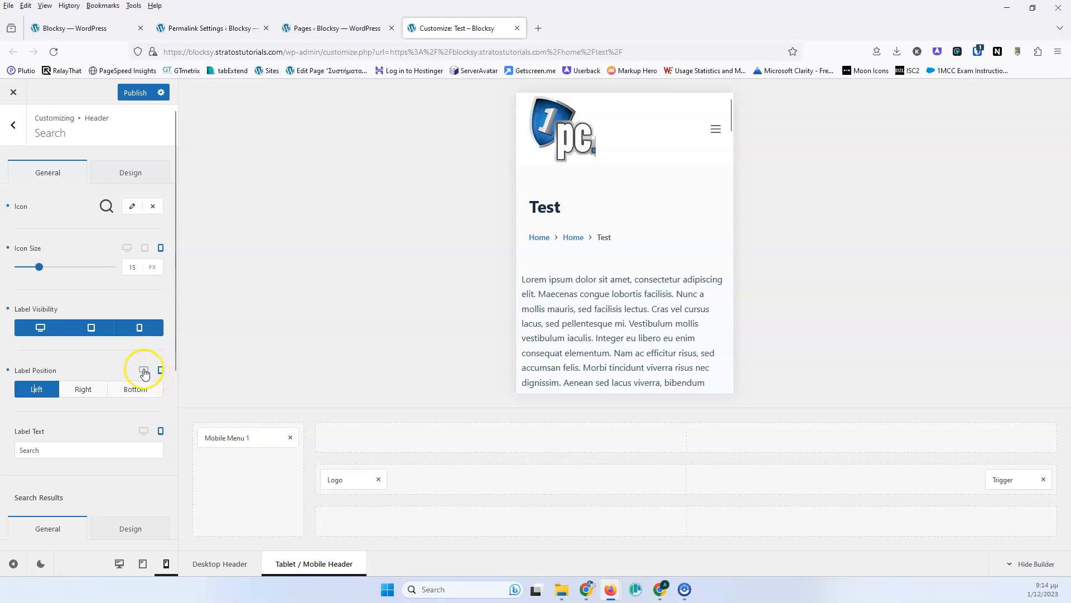
pyautogui.click(144, 371)
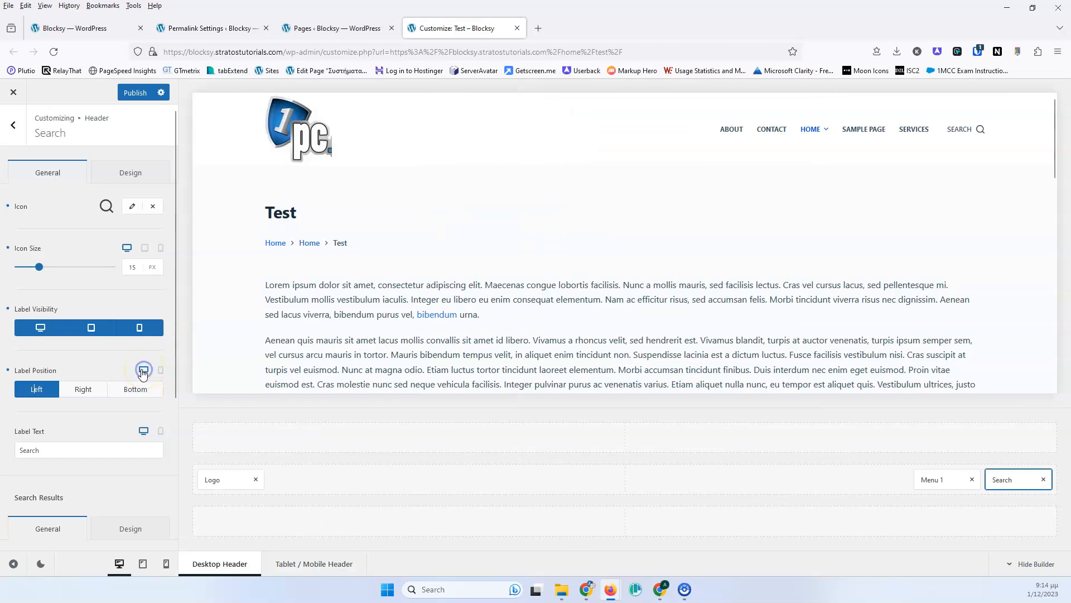
pyautogui.click(52, 449)
pyautogui.moveTo(53, 450); pyautogui.dragTo(15, 450)
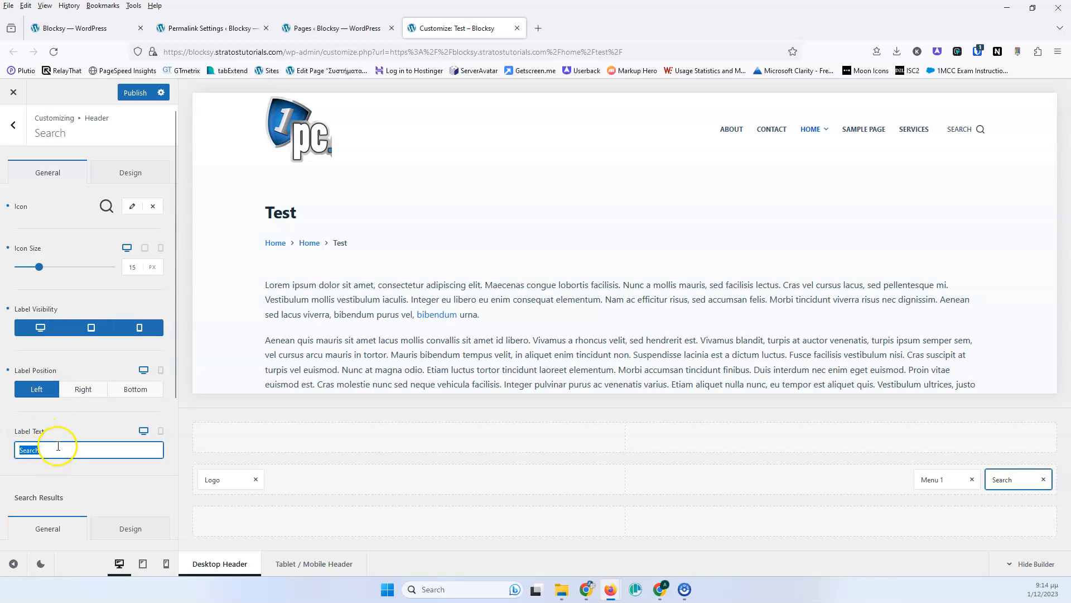
pyautogui.click(160, 433)
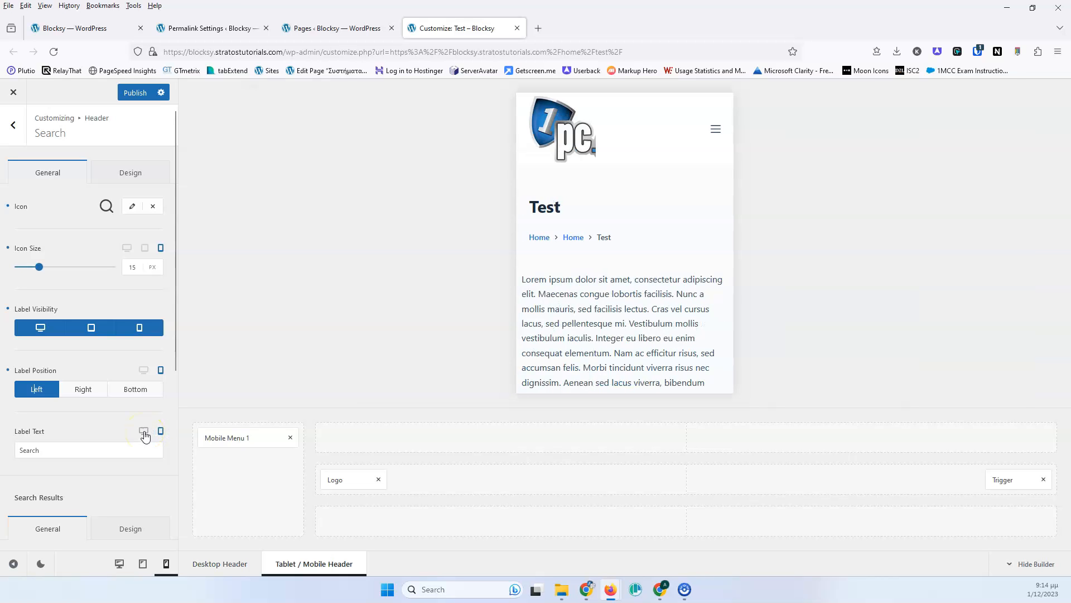
pyautogui.click(136, 393)
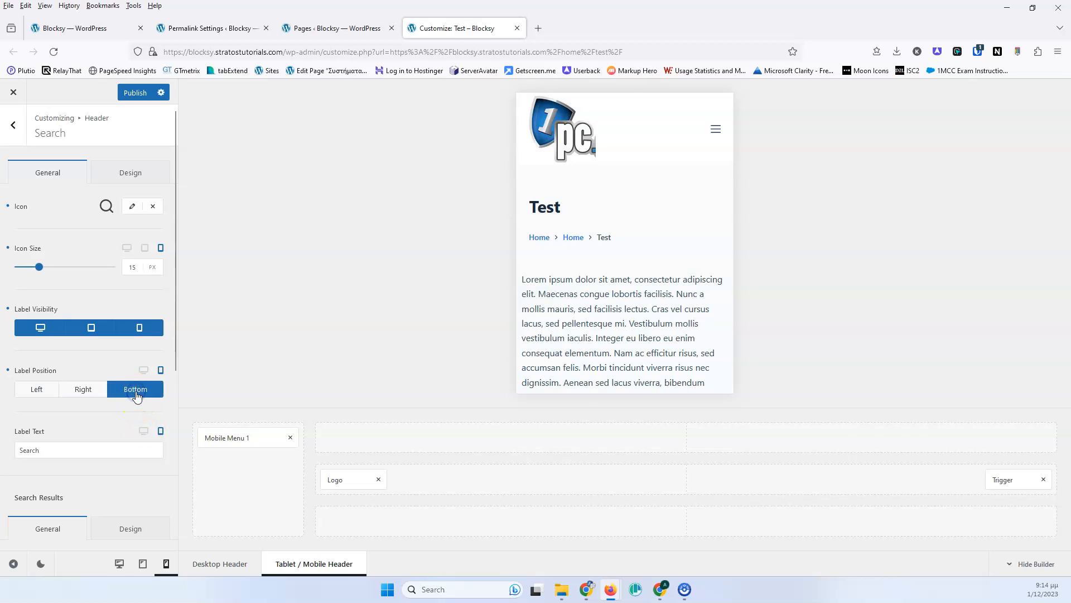
pyautogui.click(39, 389)
# - Turn off the Search label visibility for desktop, tablet and mobile and return to the desktop preview
pyautogui.click(40, 329)
pyautogui.click(91, 328)
pyautogui.click(139, 328)
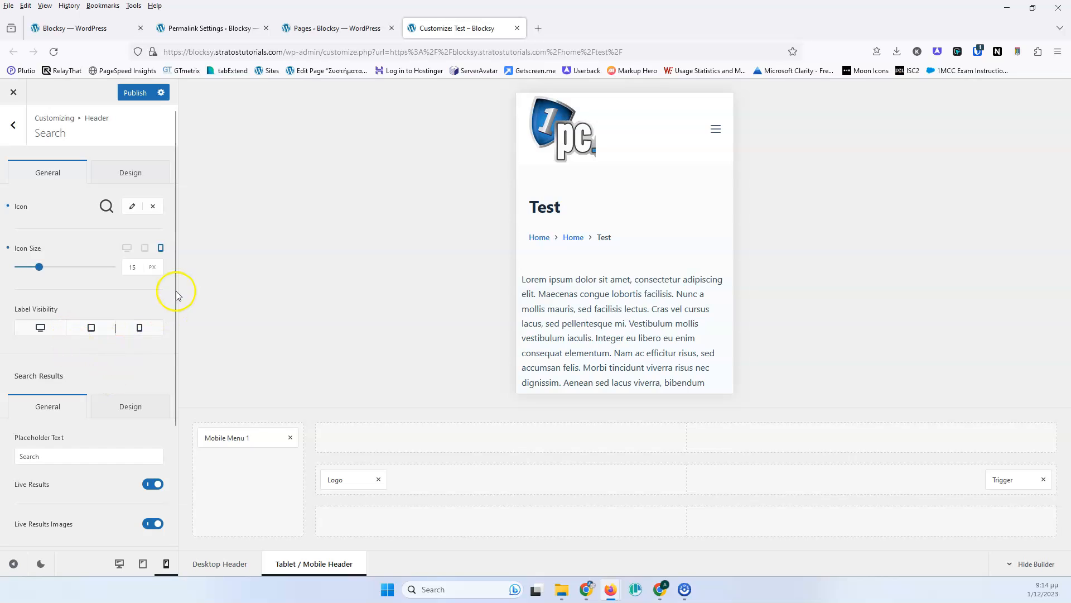
pyautogui.click(116, 568)
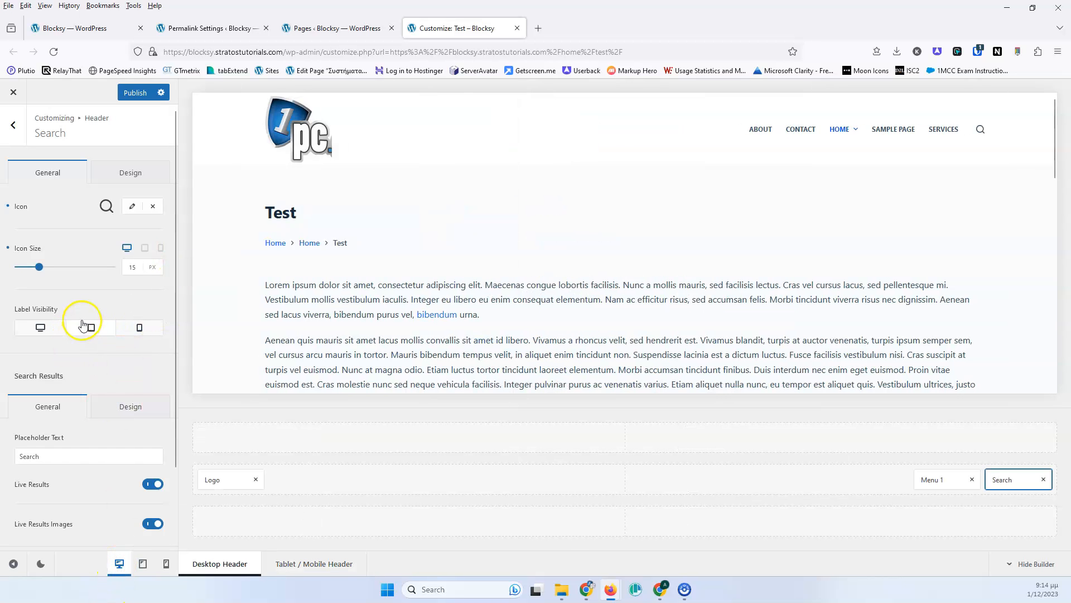
# - Open the search overlay in the preview and set the placeholder text to Search ..
pyautogui.scroll(-2, 83, 318)
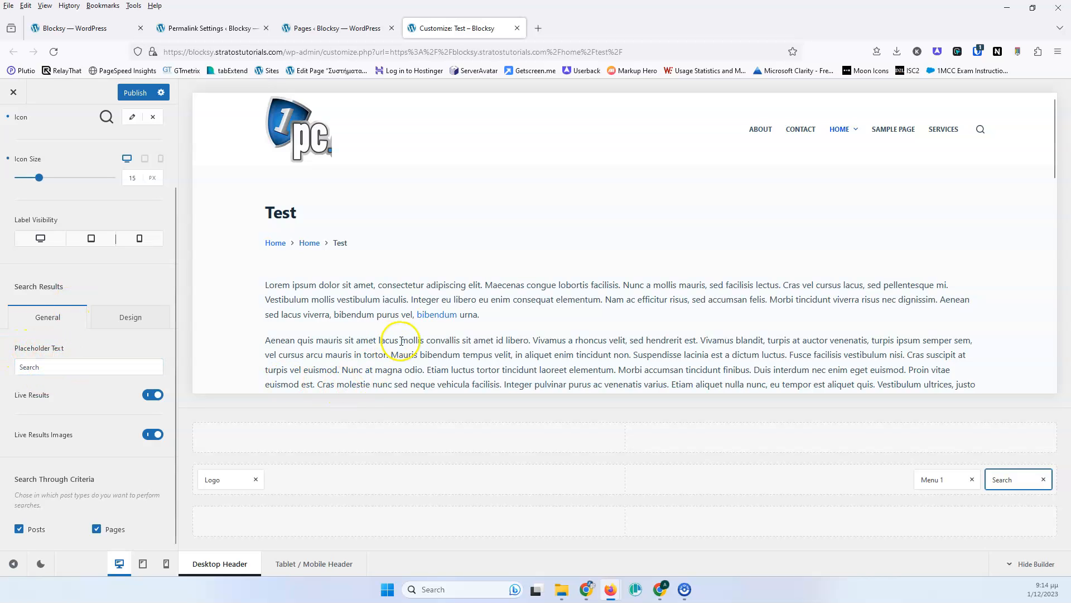
pyautogui.click(983, 129)
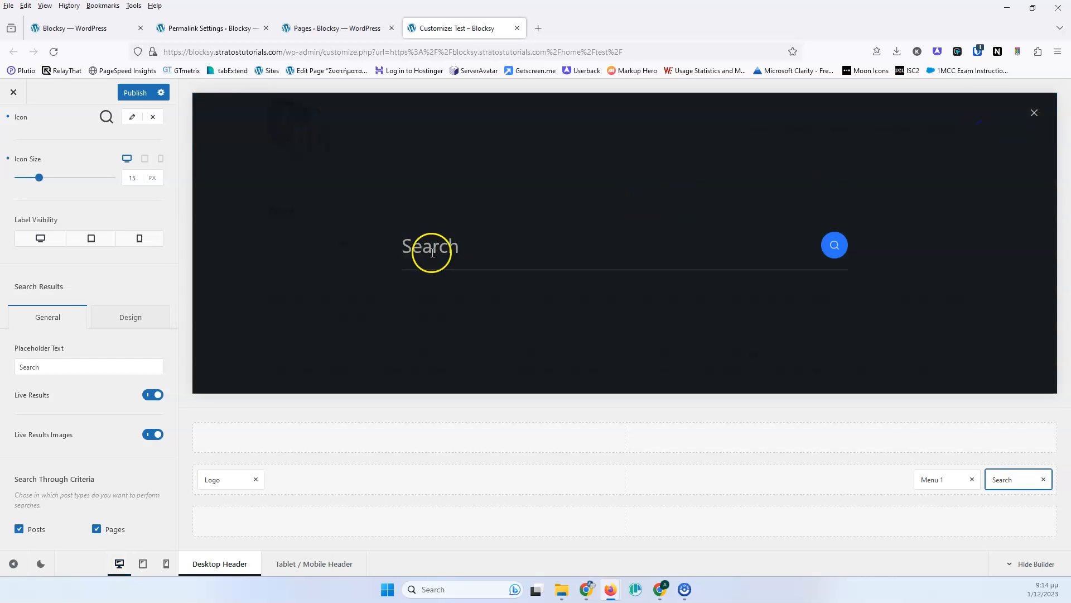
pyautogui.click(45, 367)
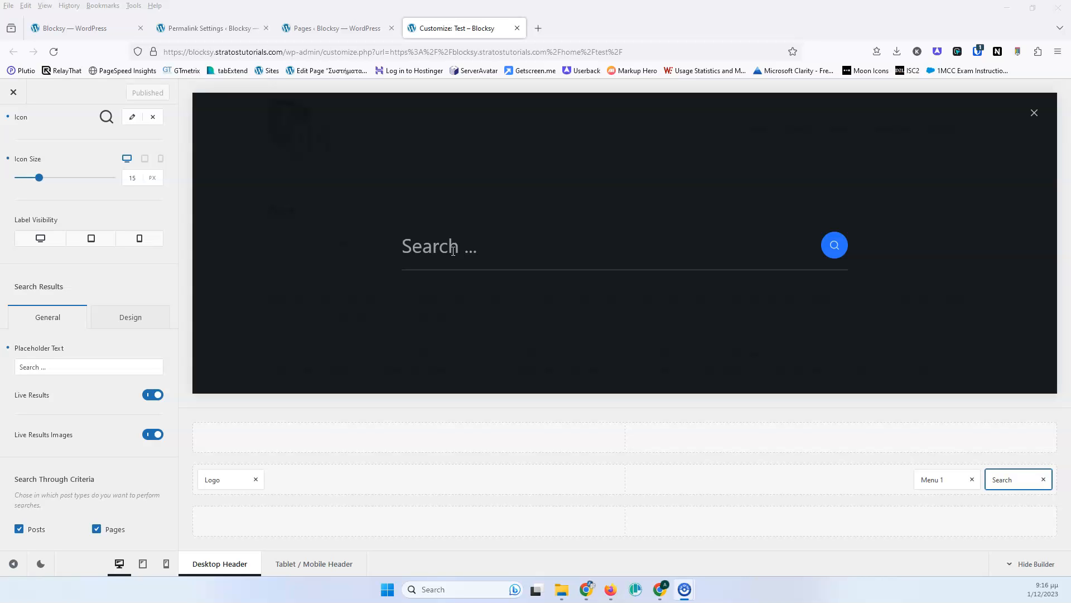
# - Test the live search results by entering Con in the search overlay
pyautogui.click(453, 250)
pyautogui.write('Cob')
pyautogui.press('BackSpace')
pyautogui.write('n')
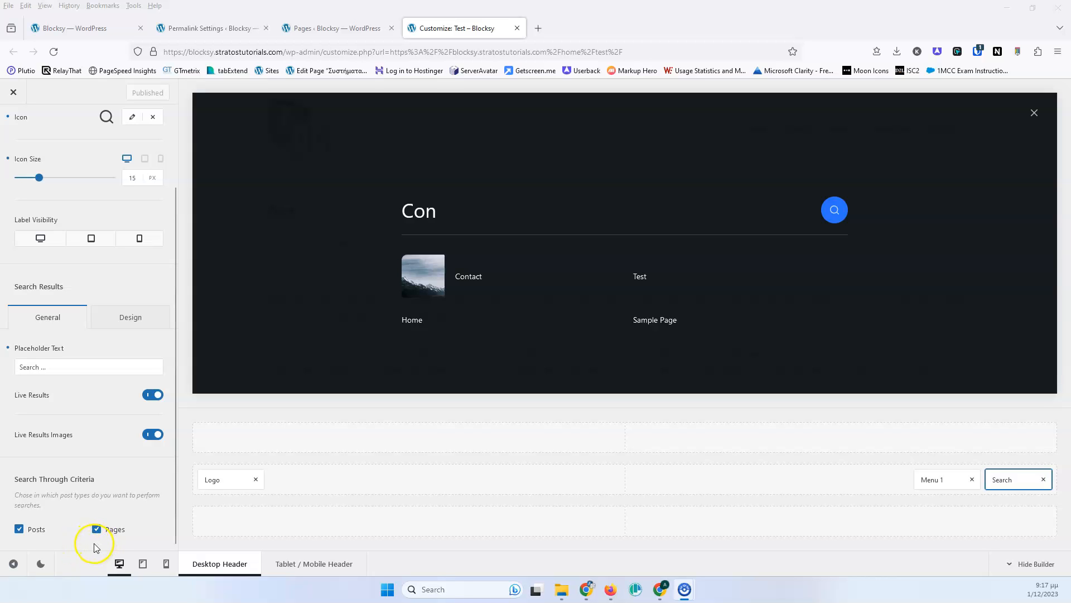
# - Switch the search results settings to Design and raise the results font size to 15 px
pyautogui.click(119, 318)
pyautogui.click(71, 317)
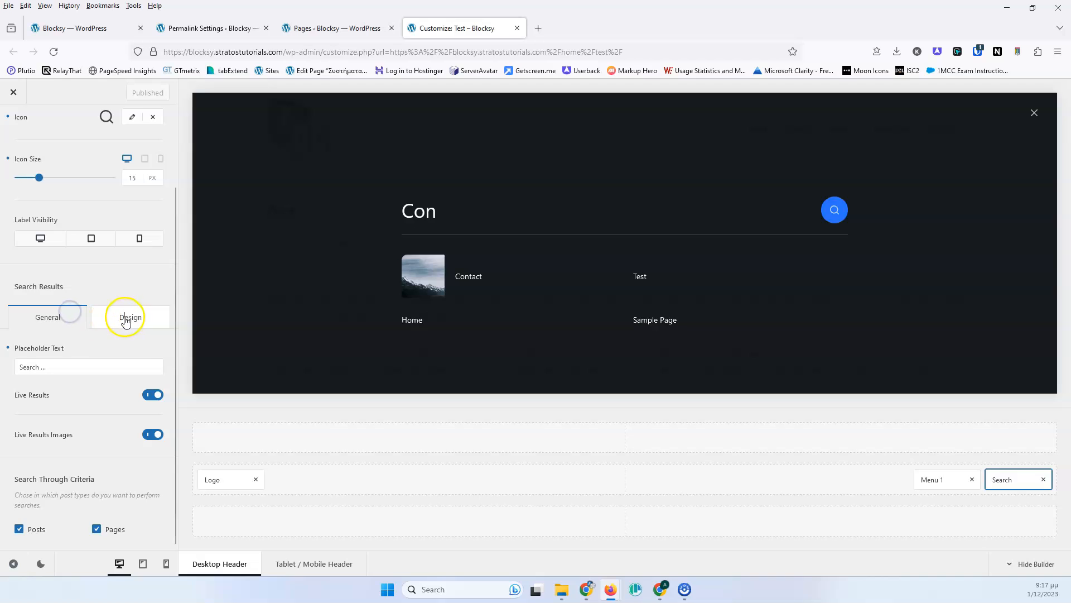
pyautogui.click(125, 318)
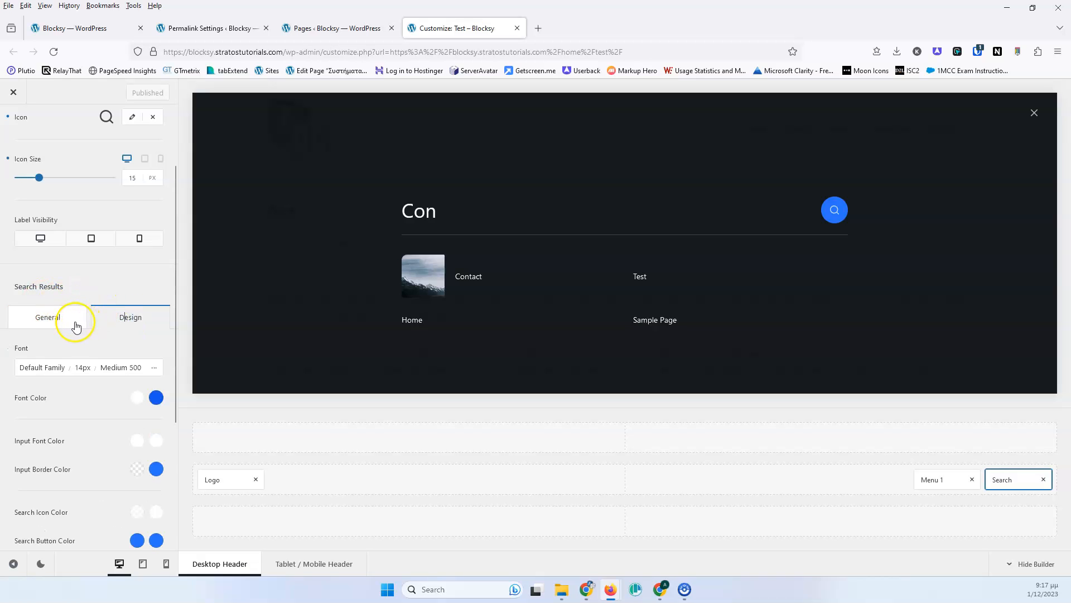
pyautogui.click(42, 371)
pyautogui.click(82, 367)
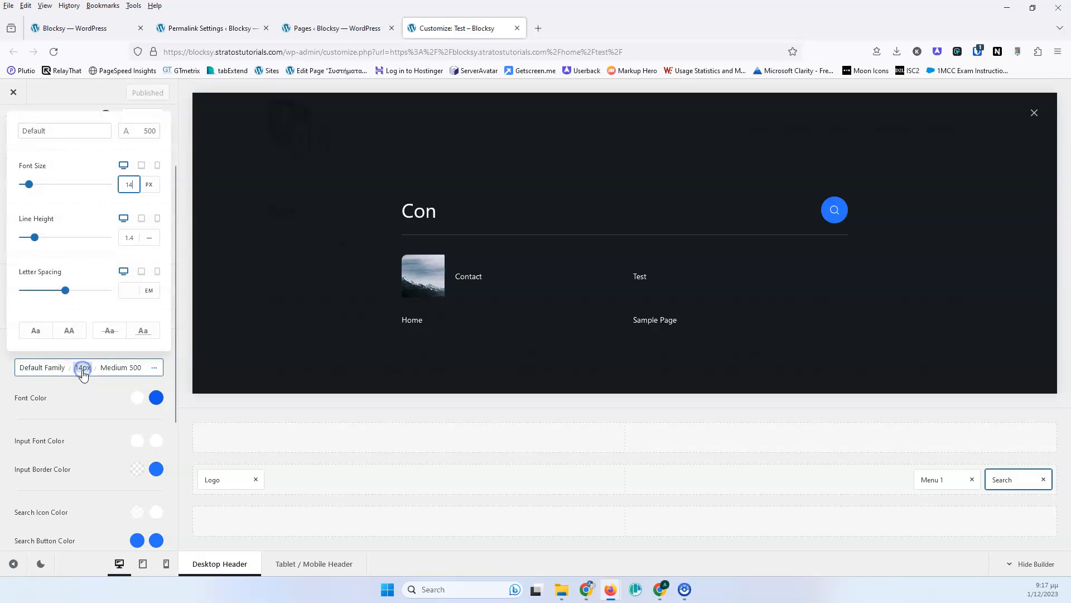
pyautogui.press('Up')
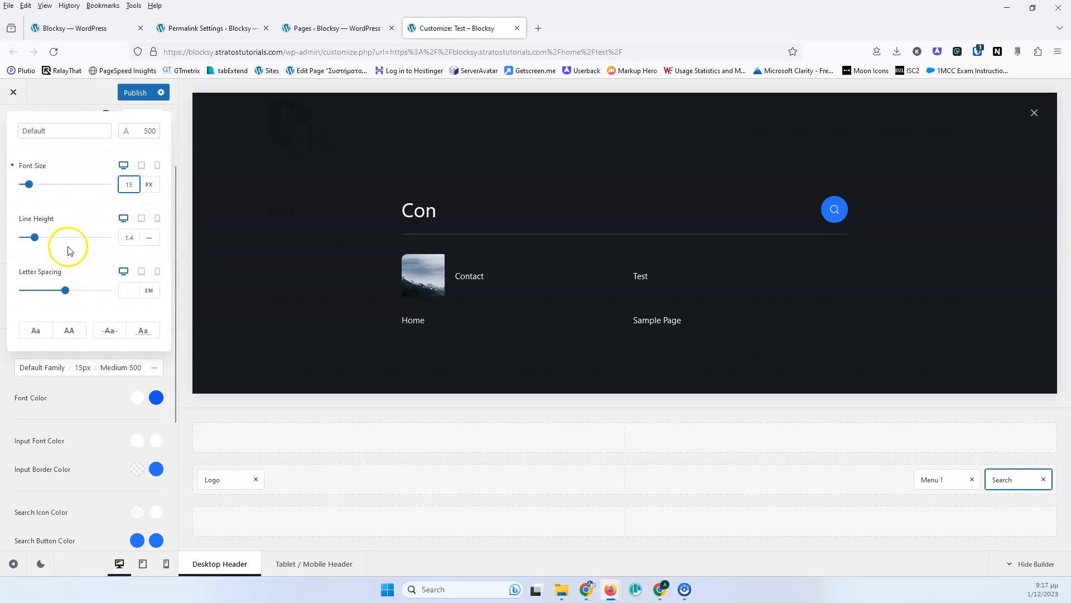
pyautogui.click(68, 397)
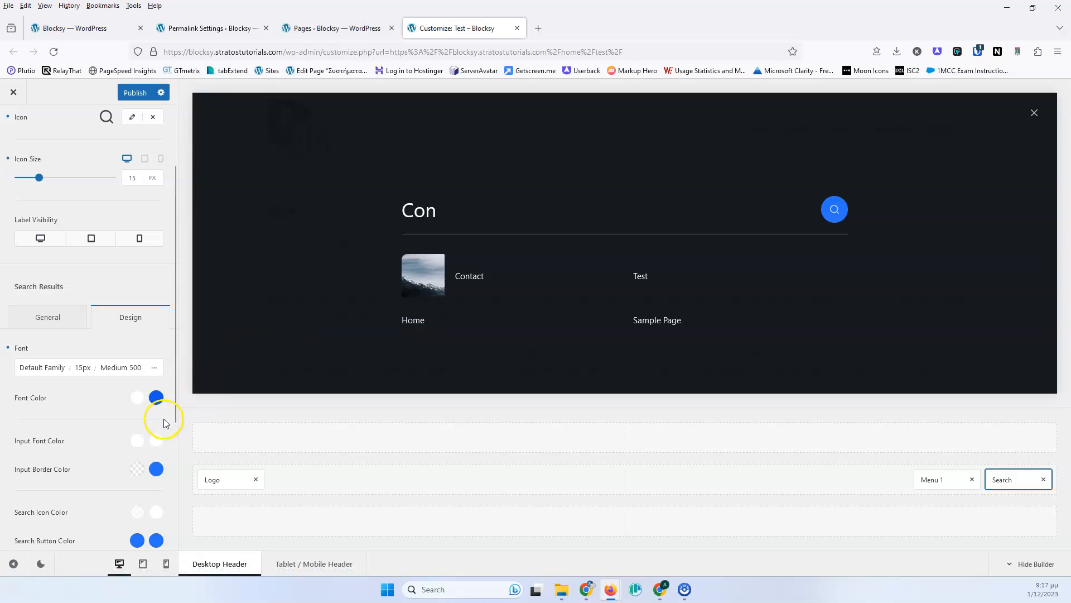
# - Set the search input font color to red
pyautogui.click(156, 397)
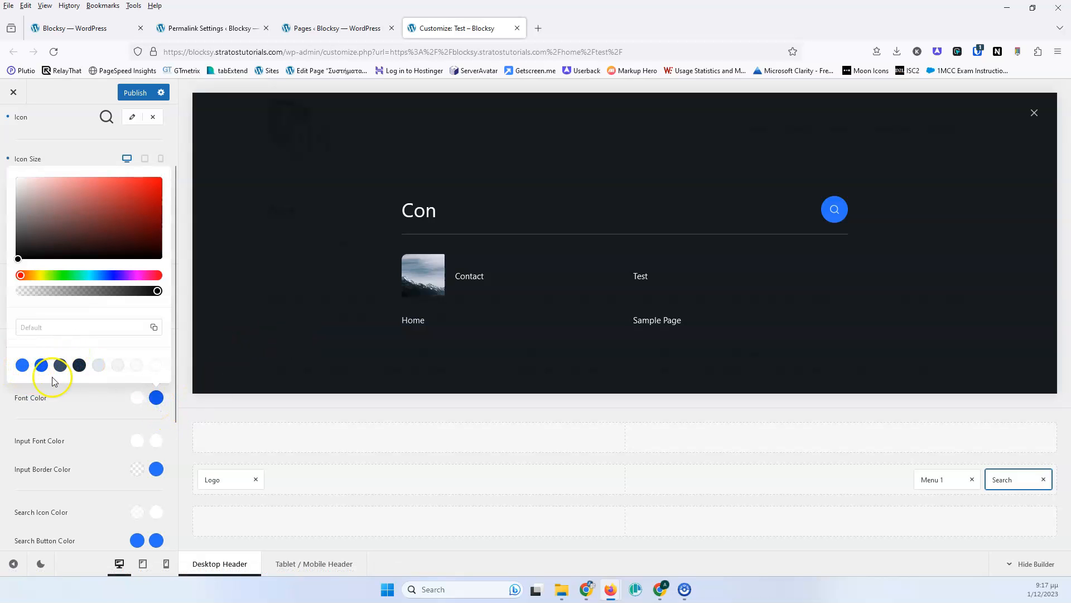
pyautogui.click(95, 408)
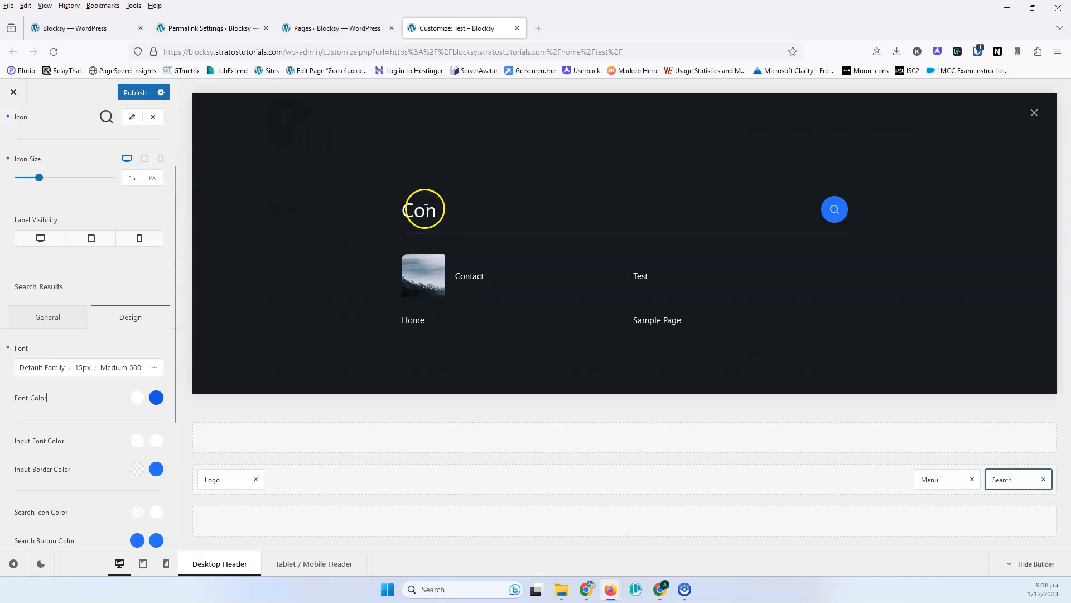
pyautogui.click(136, 441)
pyautogui.moveTo(124, 283); pyautogui.dragTo(156, 223)
pyautogui.click(78, 444)
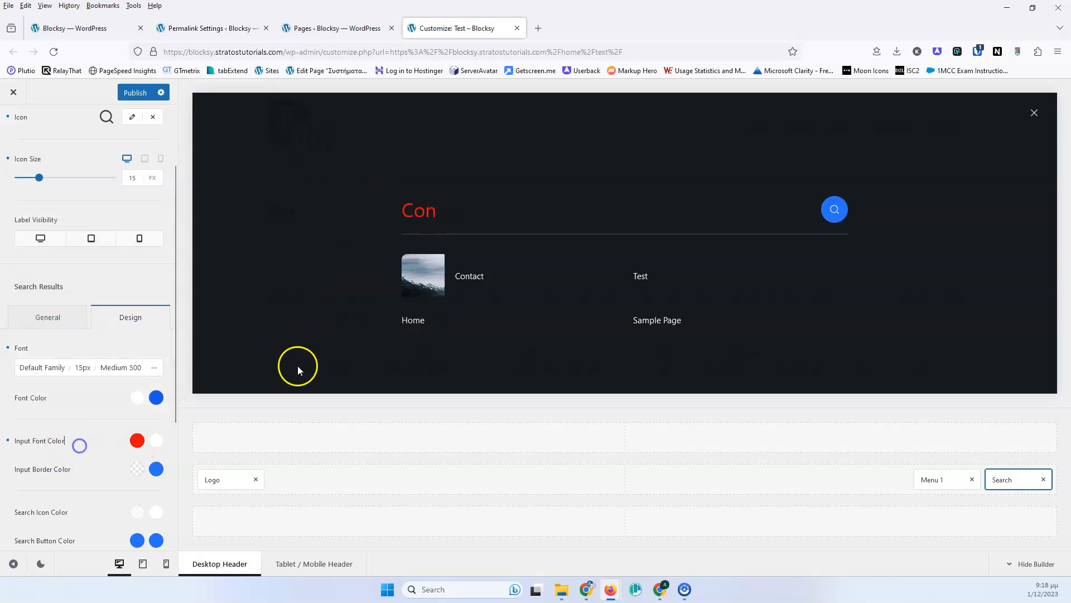
# - Set the input border color to the theme palette's Color 2
pyautogui.scroll(-3, 56, 407)
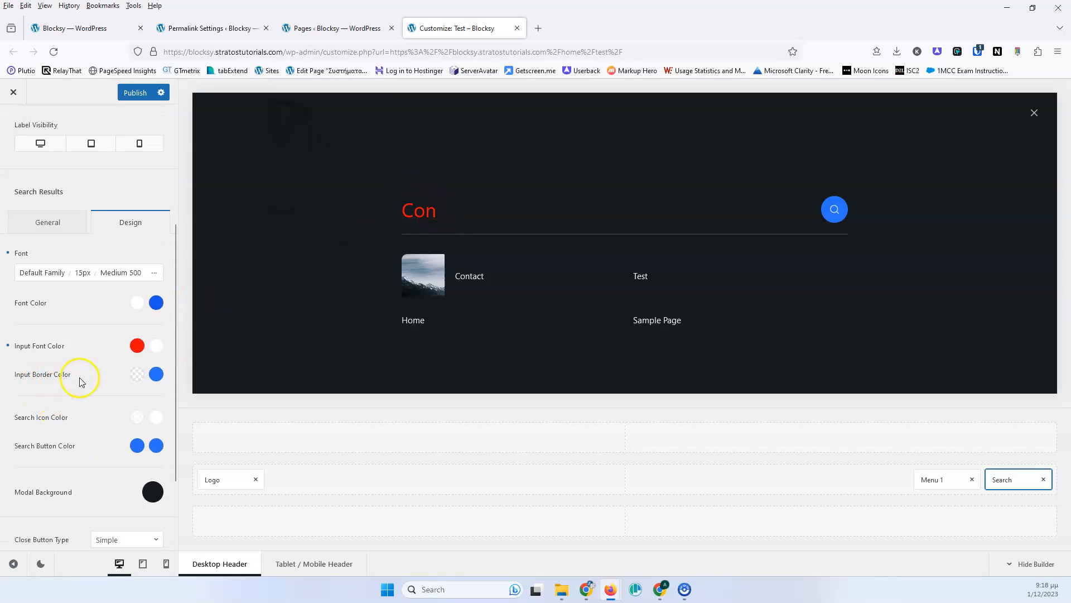
pyautogui.click(137, 374)
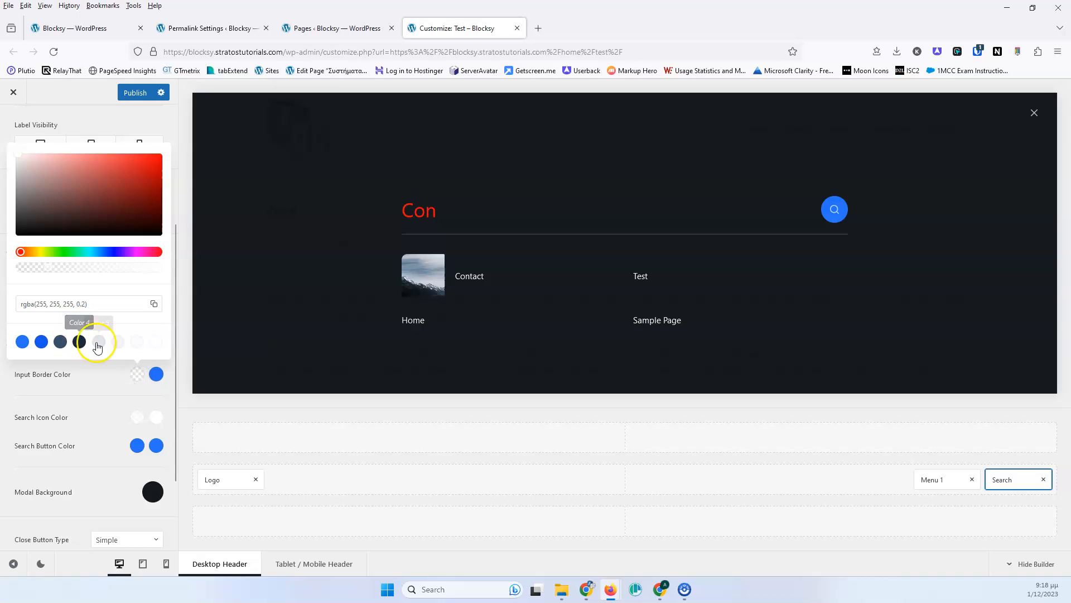
pyautogui.click(41, 342)
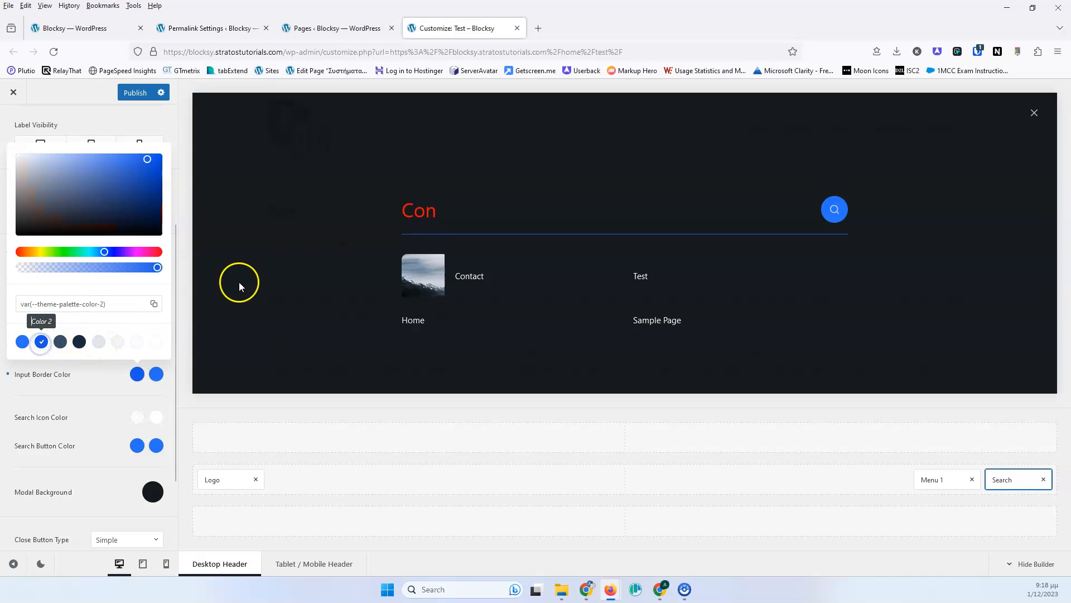
pyautogui.click(101, 438)
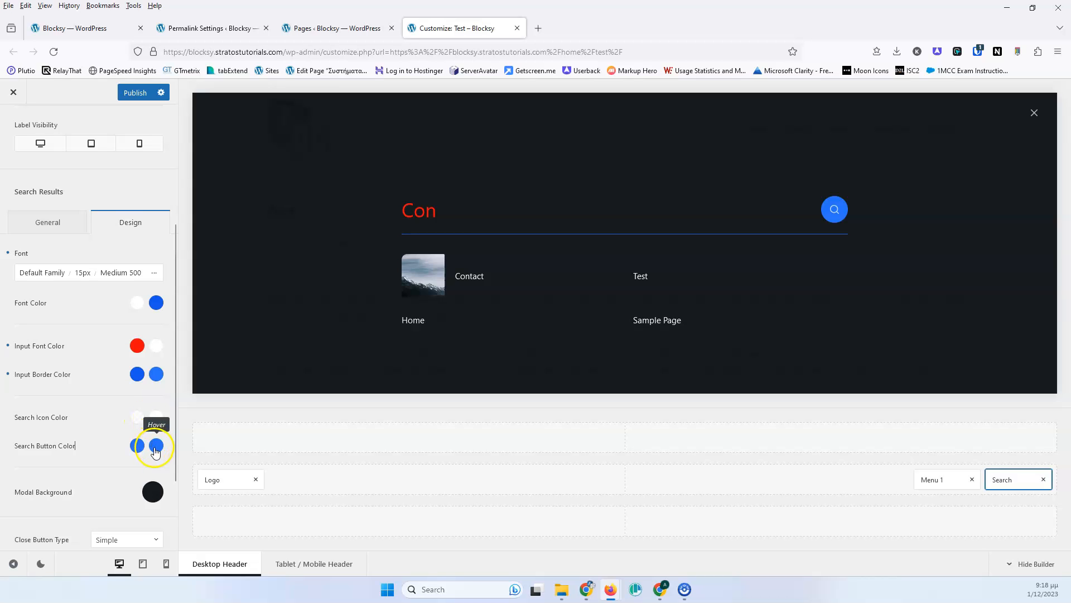
# - Set the search icon color in the overlay to a semi-transparent red
pyautogui.scroll(-2, 78, 434)
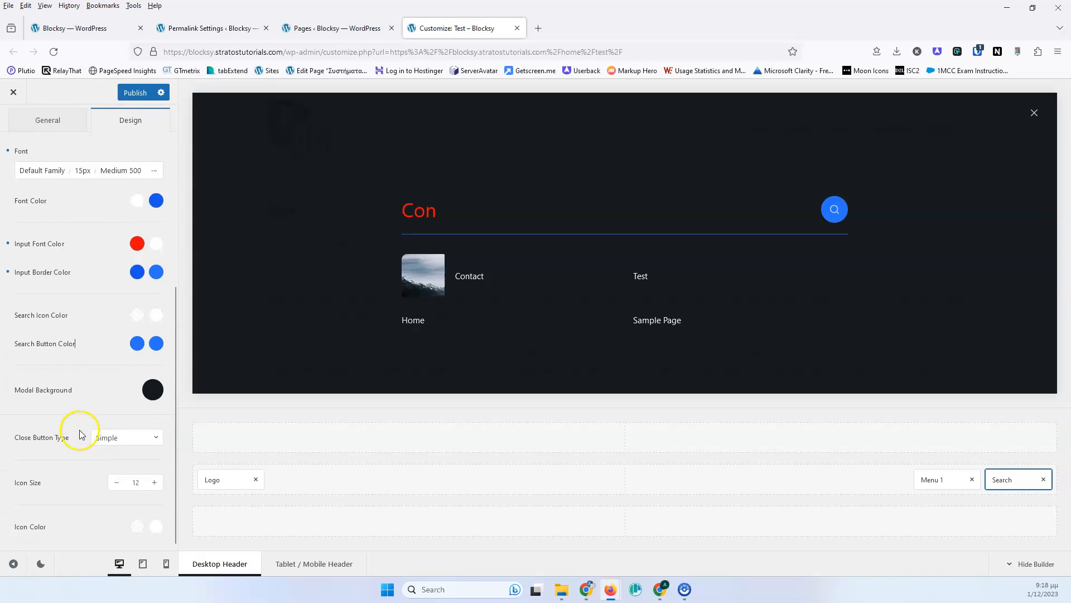
pyautogui.click(137, 314)
pyautogui.moveTo(95, 363); pyautogui.dragTo(156, 341)
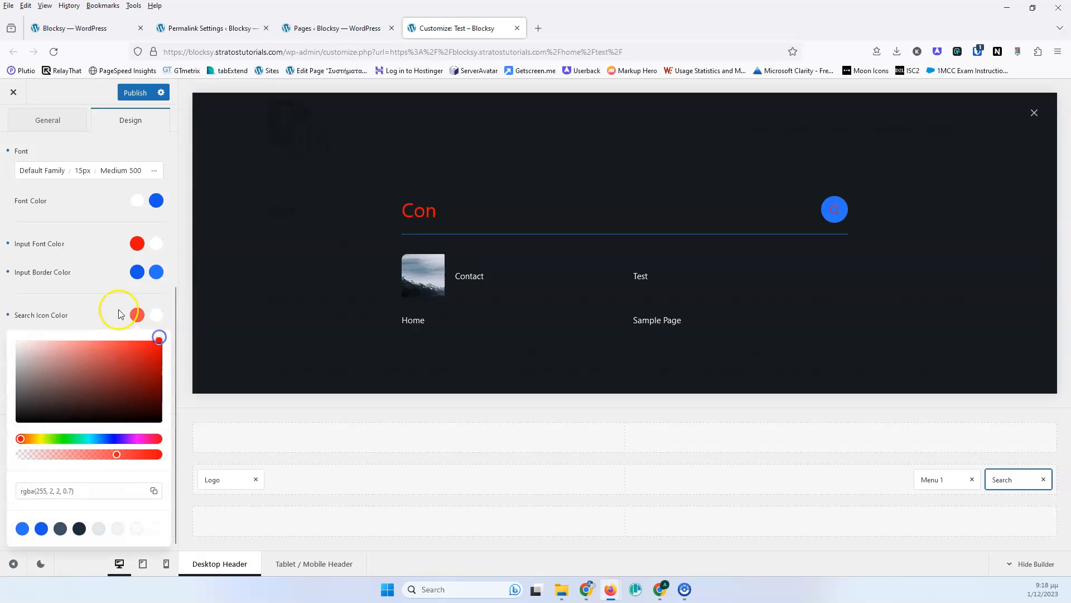
pyautogui.click(119, 315)
# - Set the search button color to light grey #d8dbe0
pyautogui.click(135, 342)
pyautogui.moveTo(136, 370); pyautogui.dragTo(23, 379)
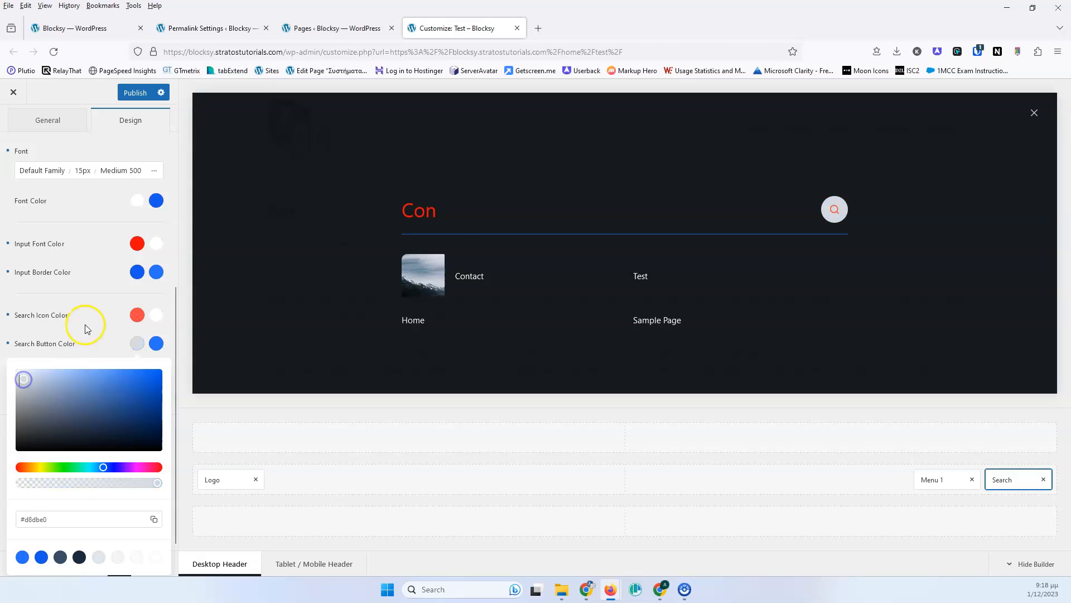
pyautogui.click(89, 322)
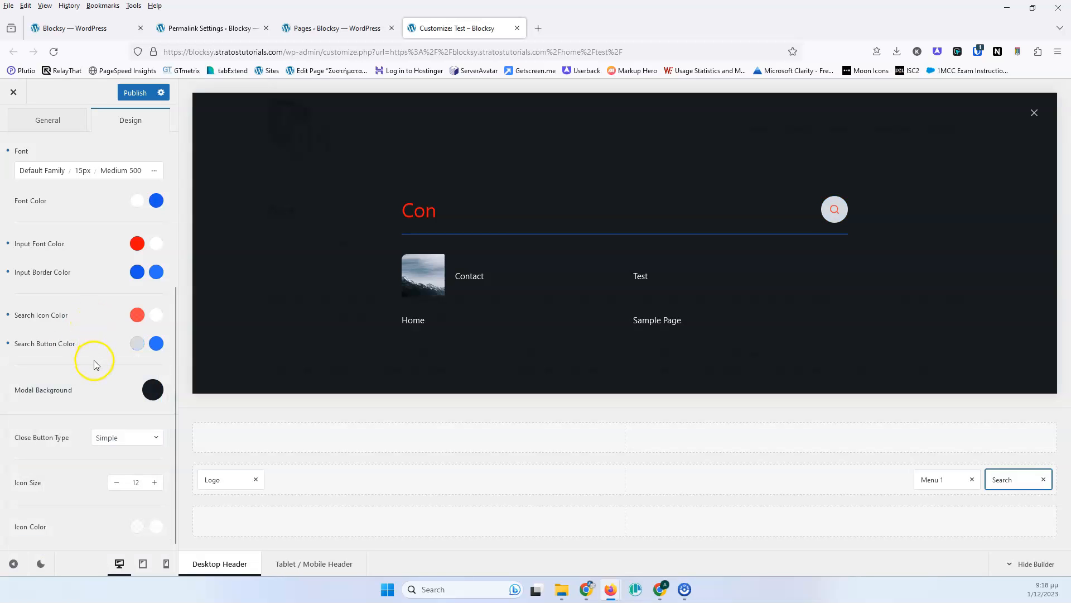
# - Change the search overlay's modal background to a light grey
pyautogui.click(151, 391)
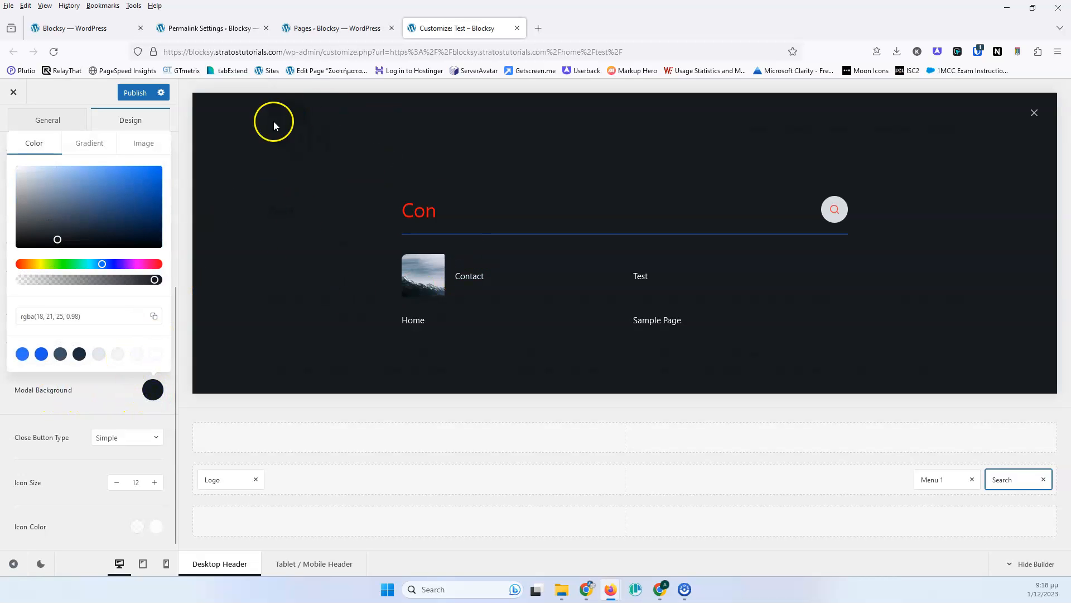
pyautogui.click(22, 354)
pyautogui.moveTo(80, 231); pyautogui.dragTo(19, 182)
pyautogui.click(95, 316)
pyautogui.click(84, 400)
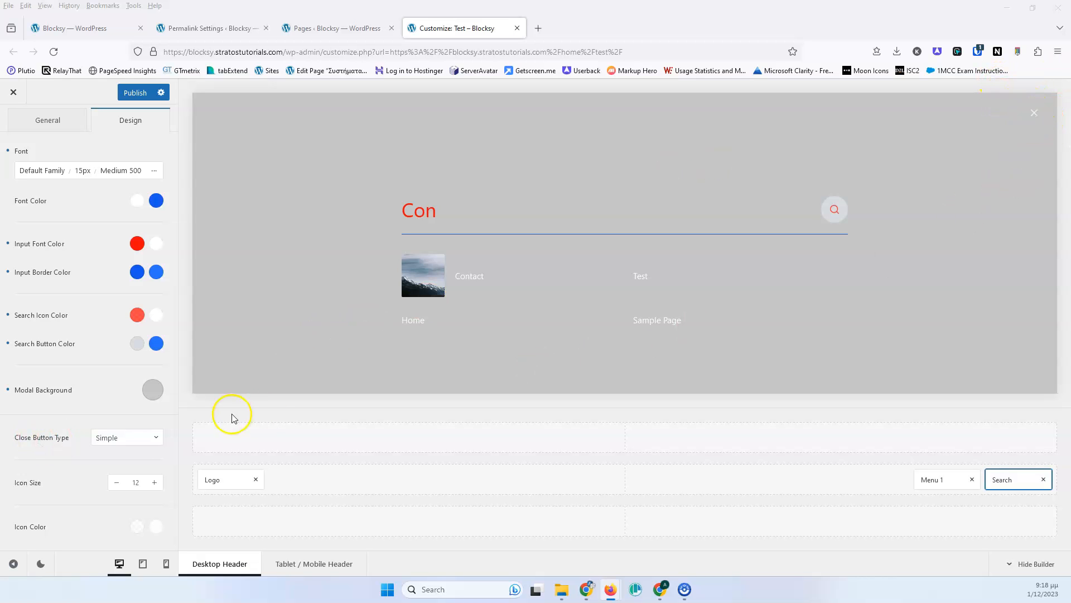
# - Try the close button types Border, Background and Simple, ending with Background
pyautogui.click(112, 438)
pyautogui.click(111, 480)
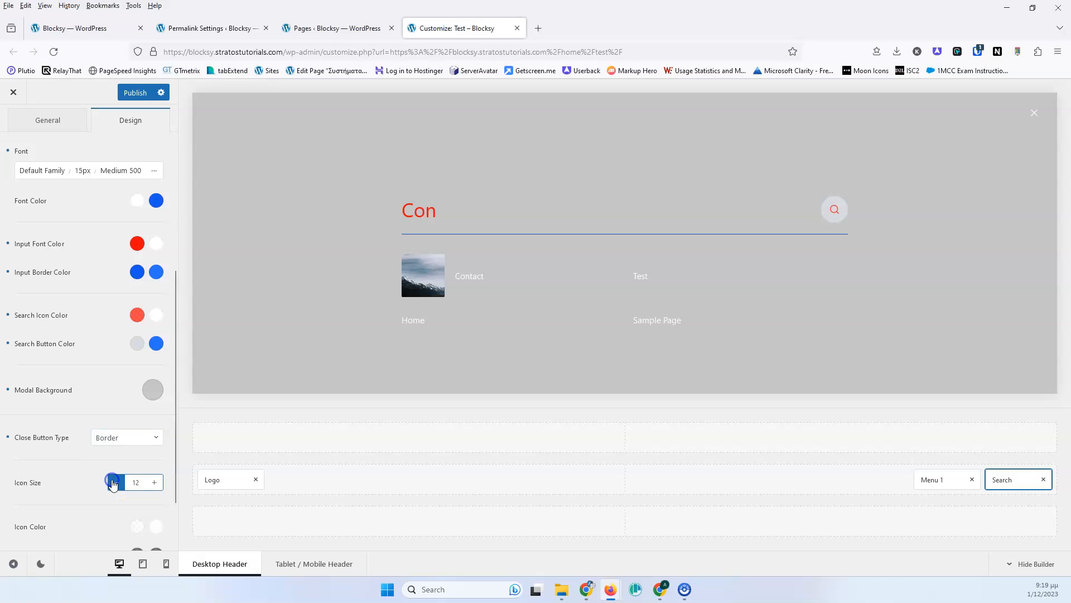
pyautogui.click(124, 437)
pyautogui.click(121, 501)
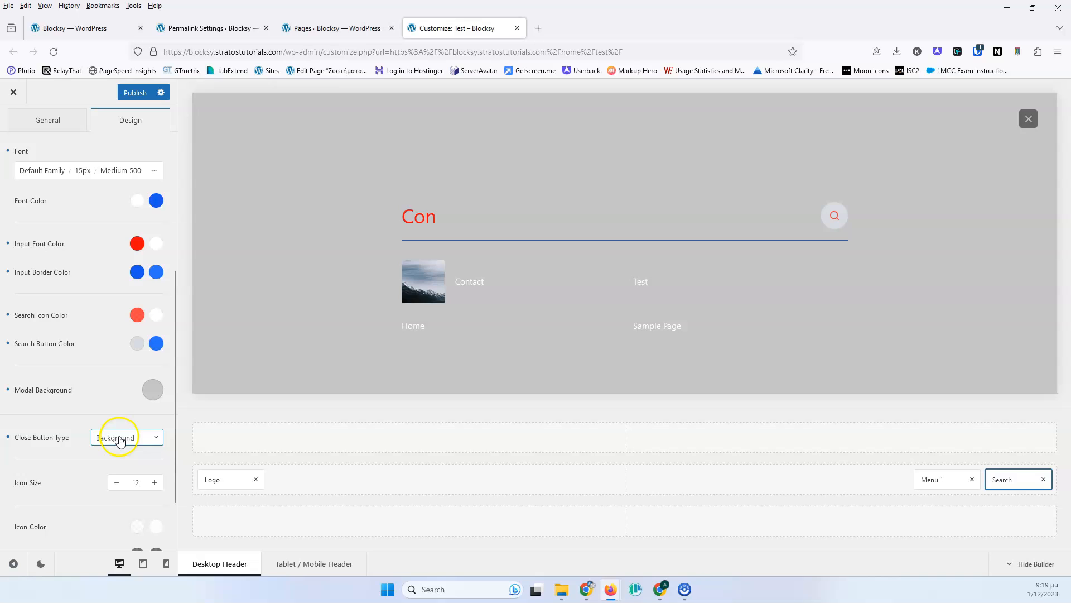
pyautogui.click(119, 440)
pyautogui.click(105, 479)
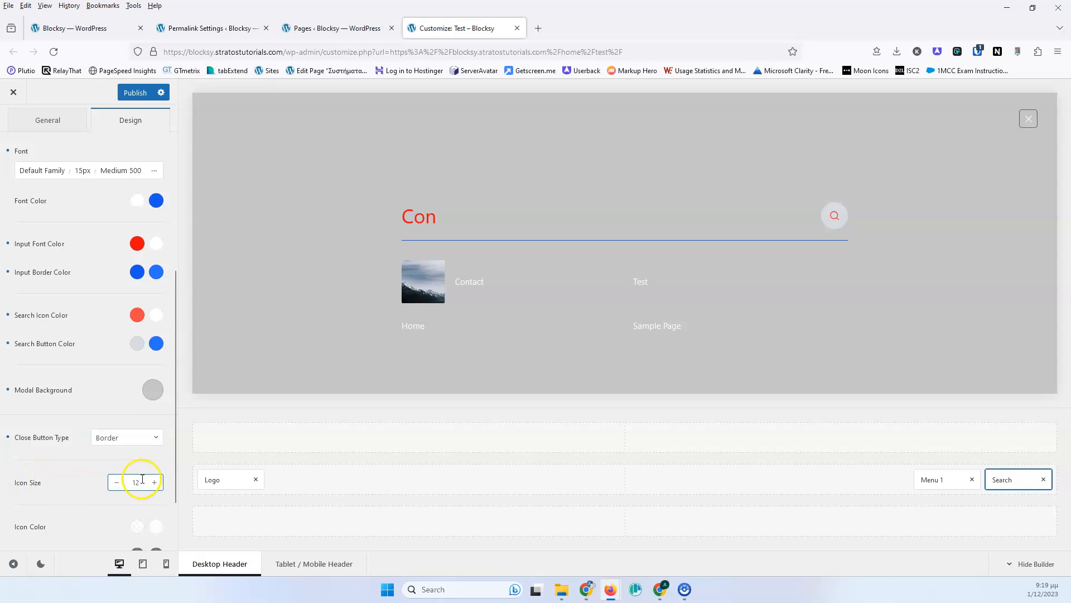
pyautogui.scroll(-2, 90, 491)
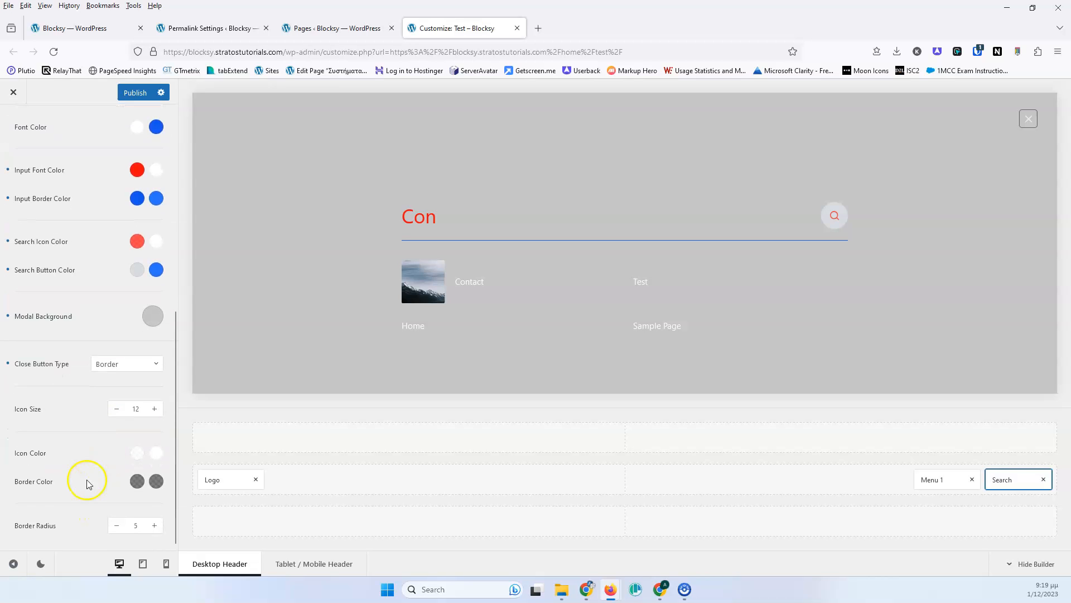
pyautogui.click(131, 366)
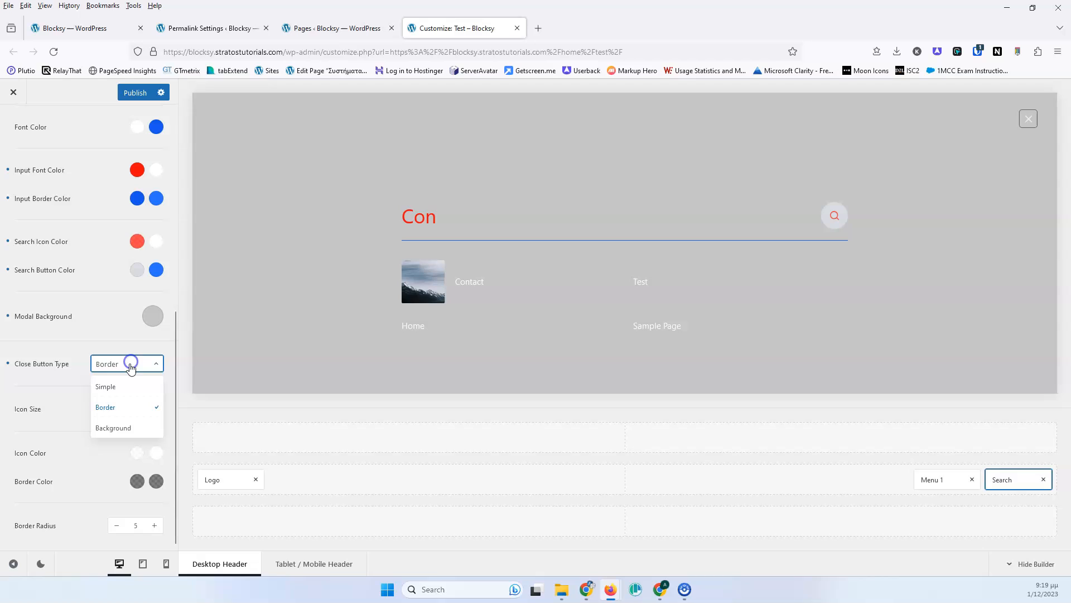
pyautogui.click(125, 392)
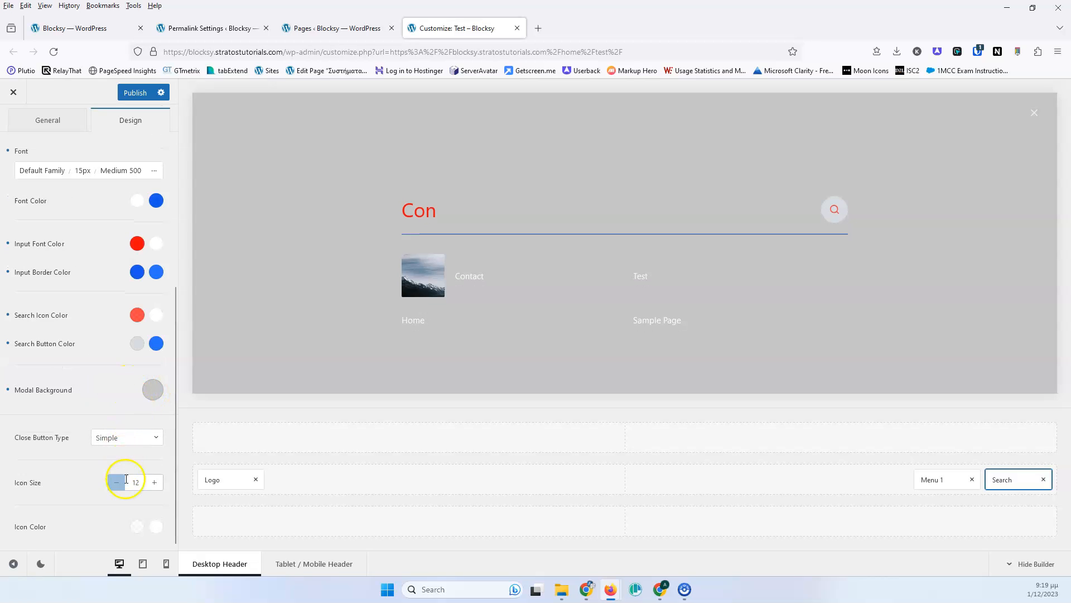
pyautogui.click(113, 436)
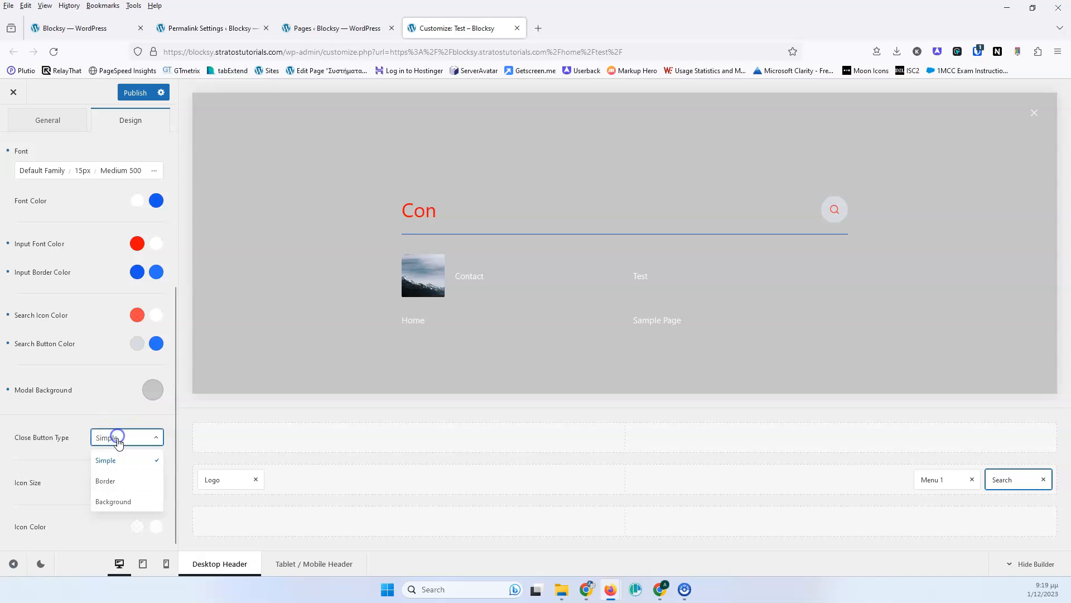
pyautogui.click(115, 500)
# - Set the close button icon size to 14 and its icon color to red
pyautogui.scroll(-2, 78, 391)
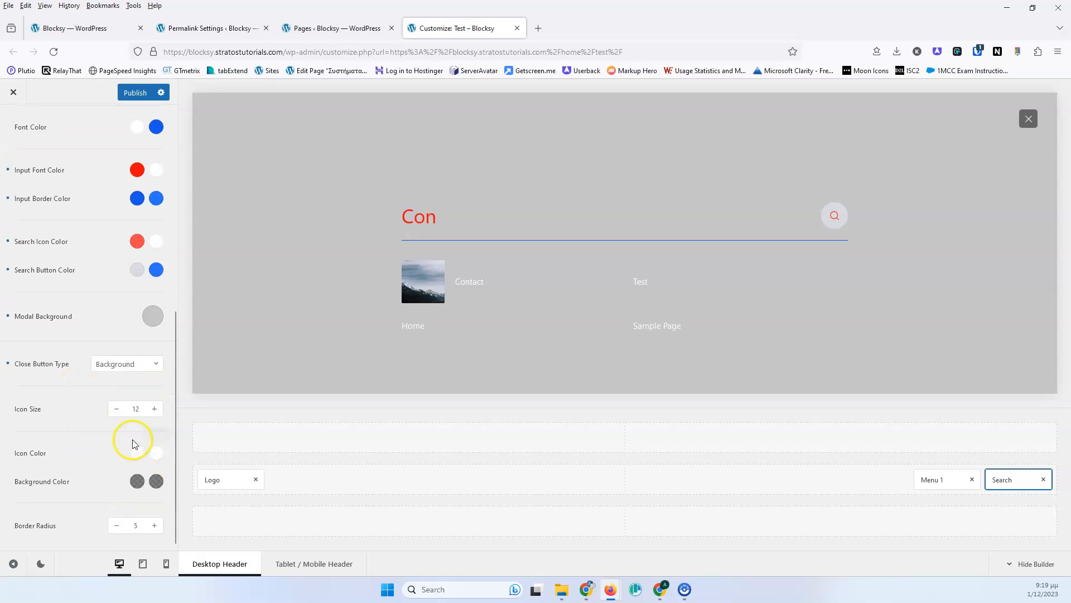
pyautogui.click(155, 408)
pyautogui.click(154, 409)
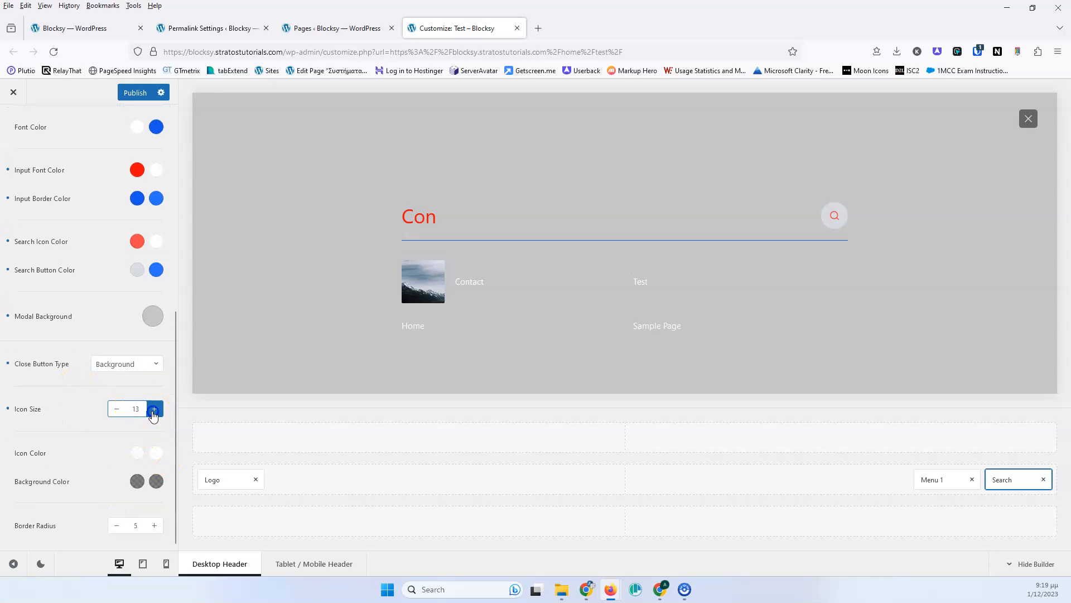
pyautogui.click(137, 454)
pyautogui.moveTo(138, 315); pyautogui.dragTo(159, 229)
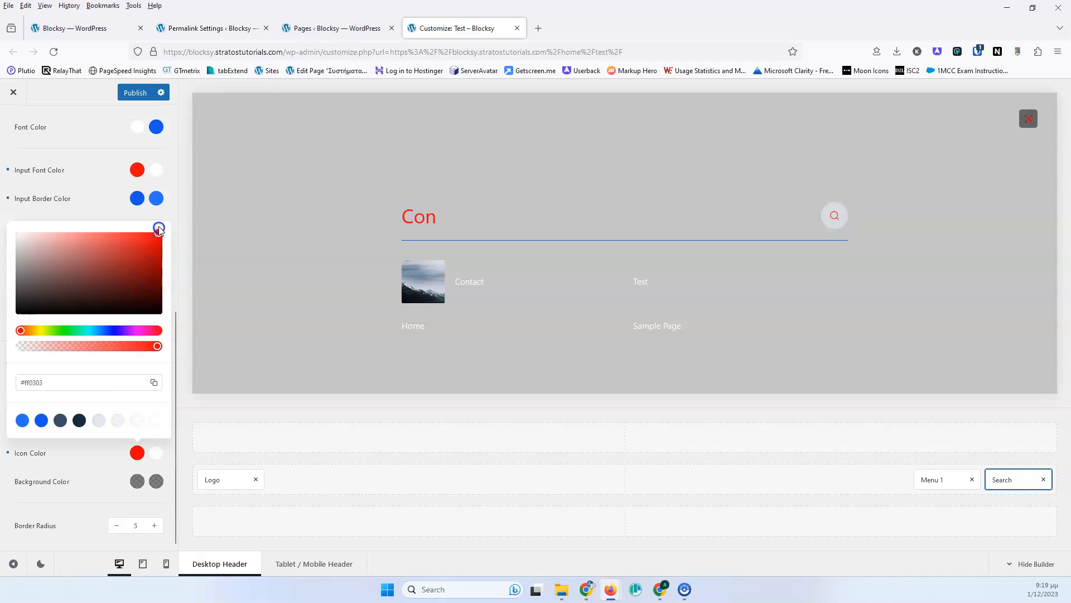
pyautogui.click(93, 474)
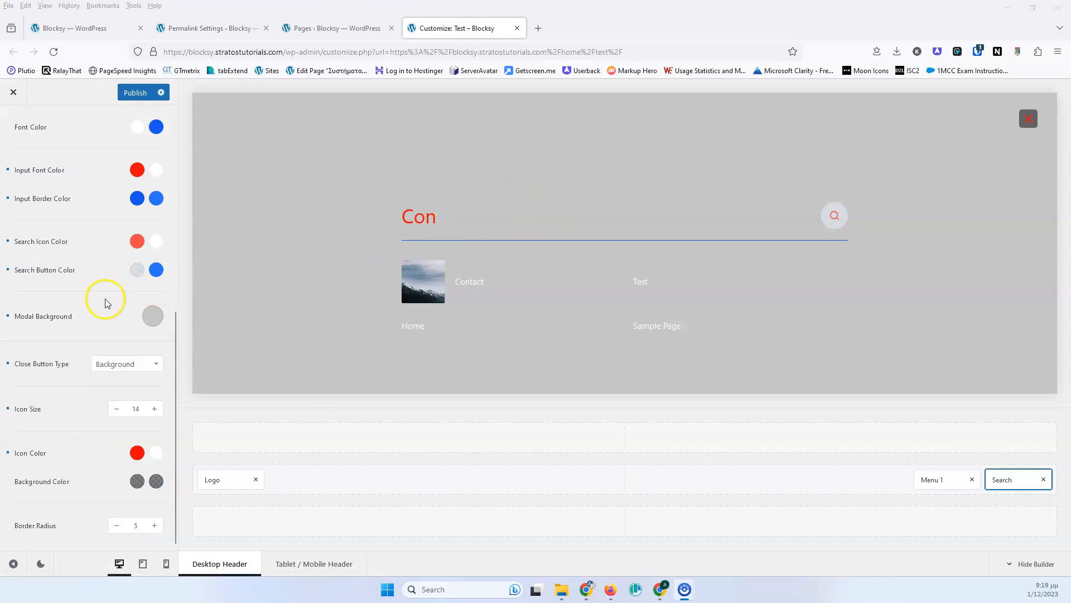
# - Close the search overlay in the preview
pyautogui.scroll(5, 104, 303)
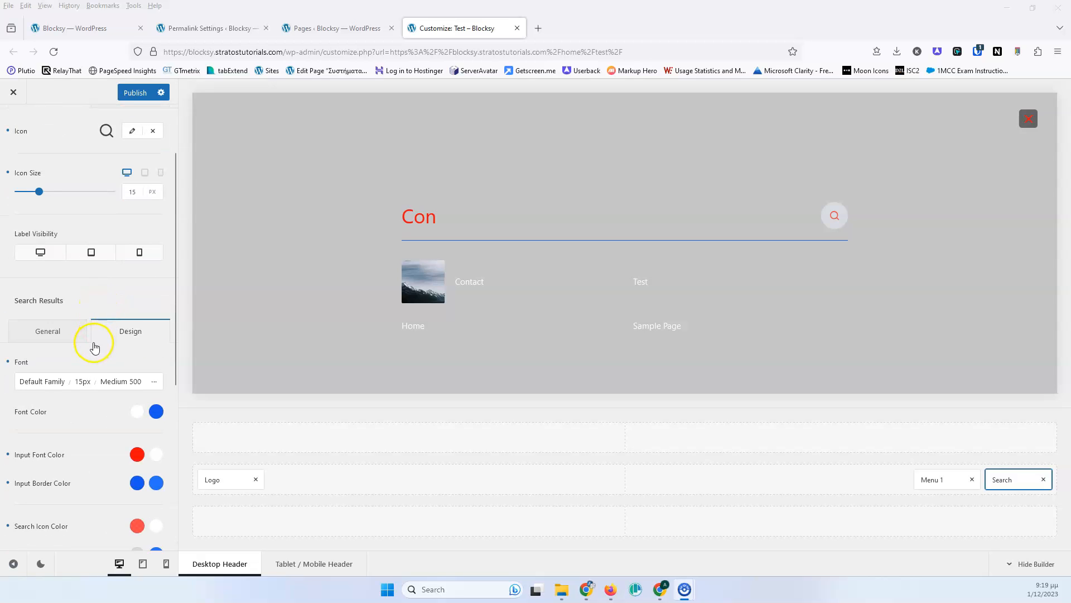
pyautogui.scroll(2, 95, 346)
pyautogui.click(131, 171)
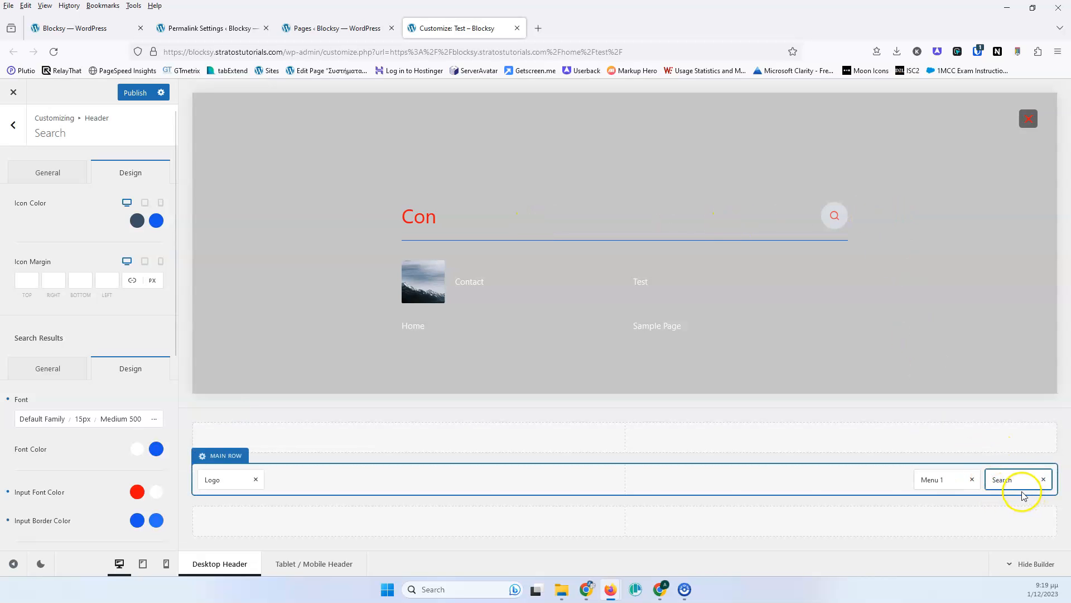
pyautogui.click(1028, 119)
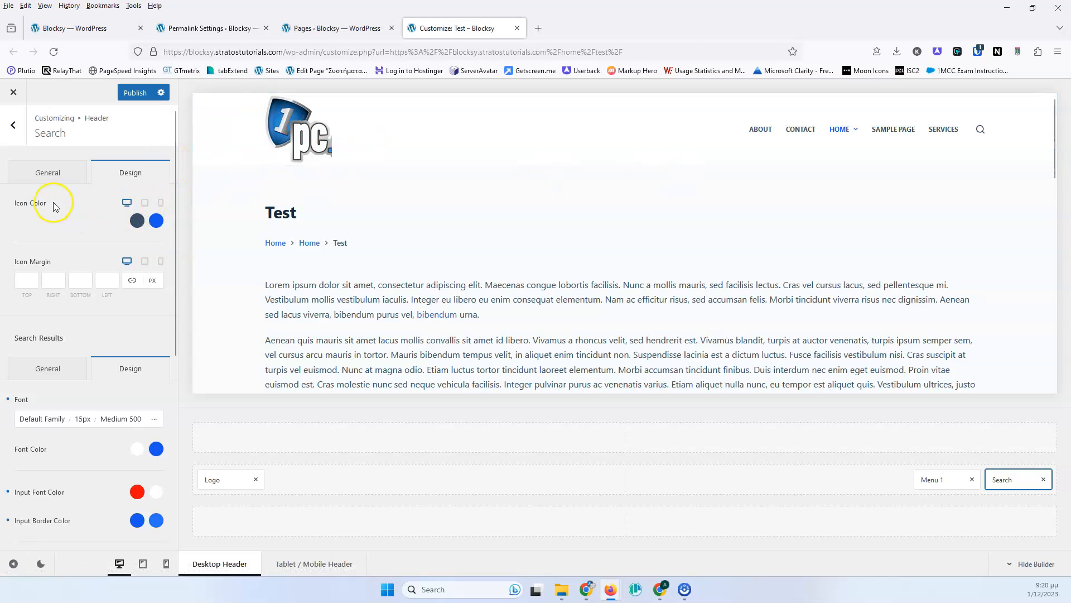
# - Set the header search icon color to red #de0000 and its icon margin to 20 px on all sides
pyautogui.click(137, 221)
pyautogui.moveTo(114, 287); pyautogui.dragTo(162, 246)
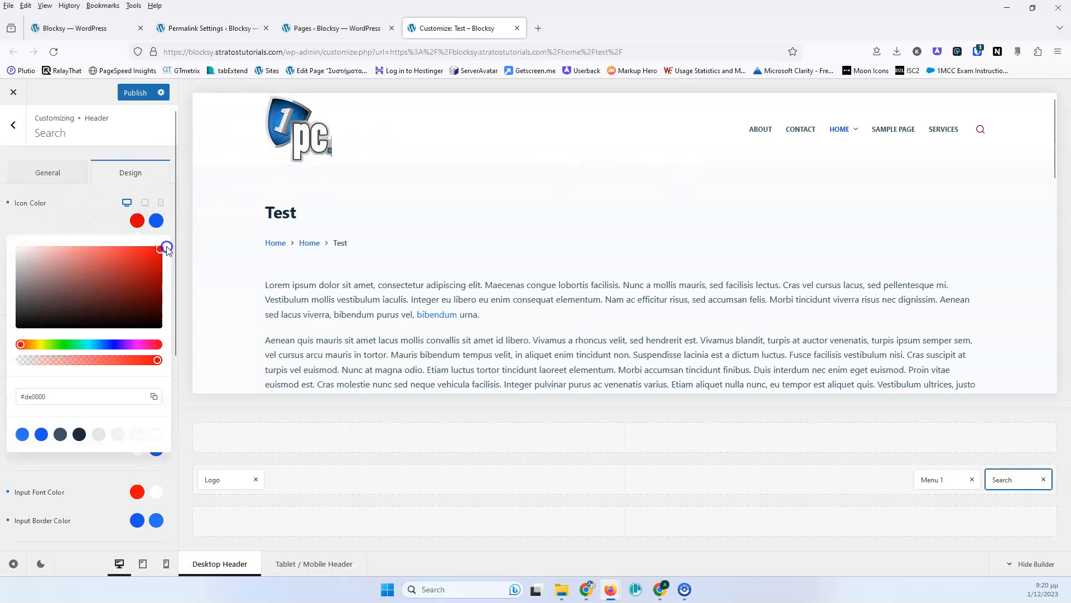
pyautogui.click(71, 211)
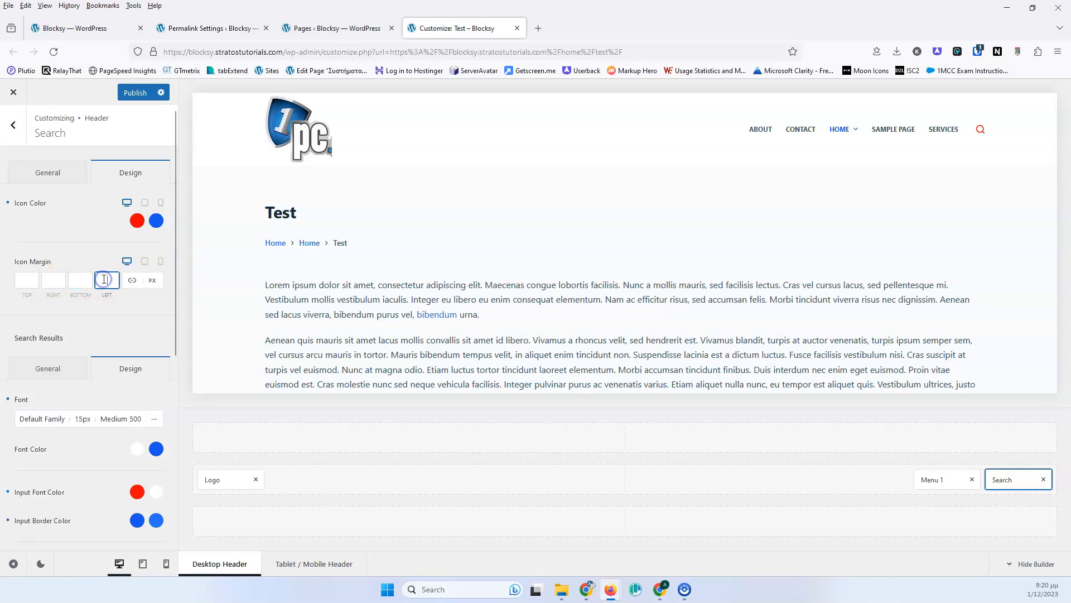
pyautogui.write('20')
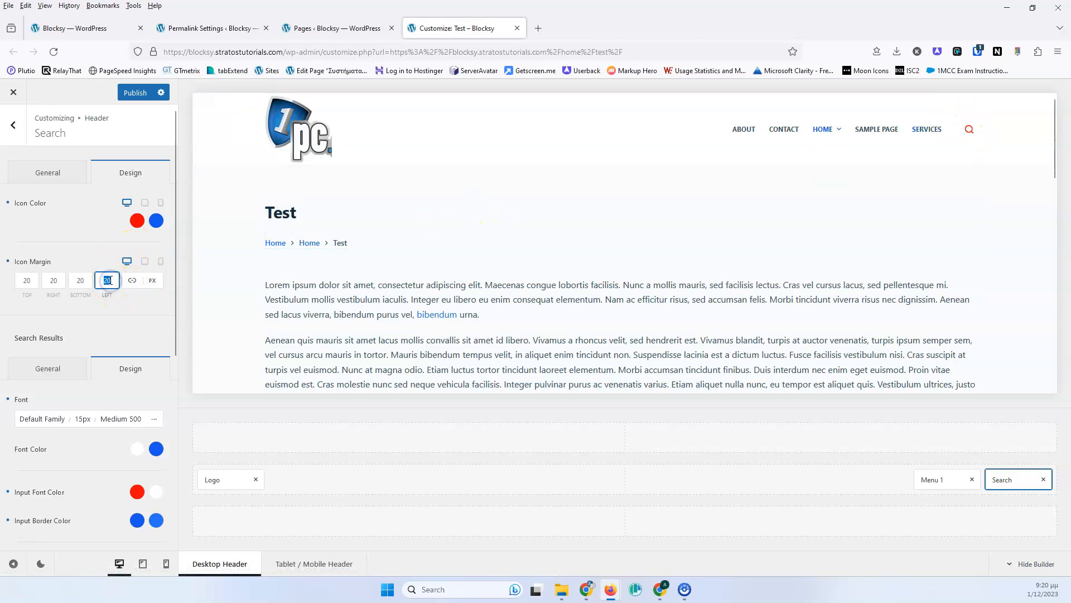
# - Clear the search icon margin values and remove the Search element from the header
pyautogui.press('BackSpace')
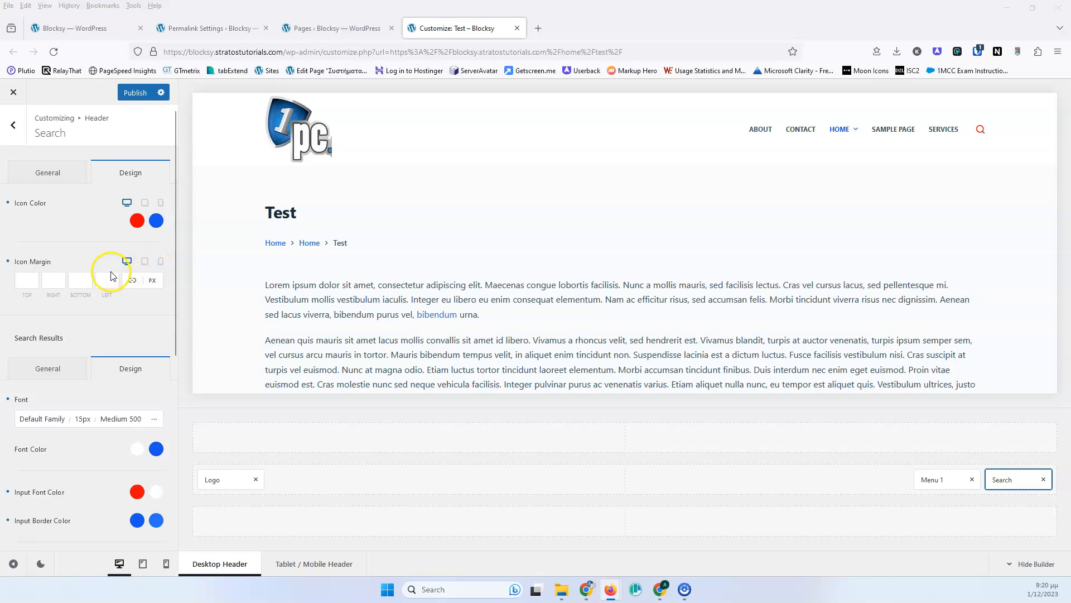
pyautogui.click(1043, 478)
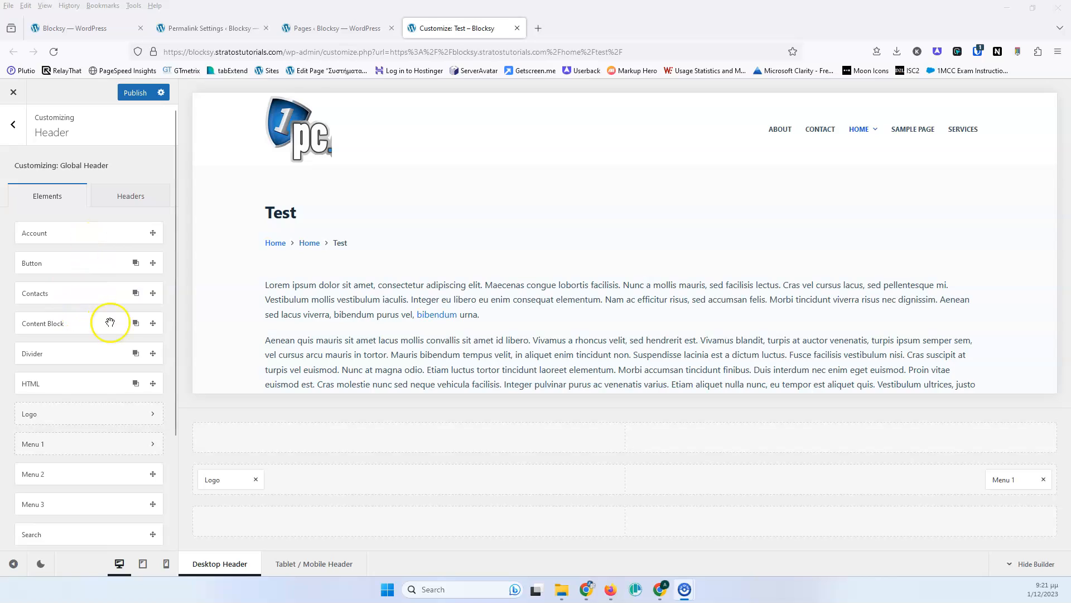
# - Add the Account element to the right end of the header's top row
pyautogui.scroll(-3, 96, 350)
pyautogui.scroll(3, 96, 350)
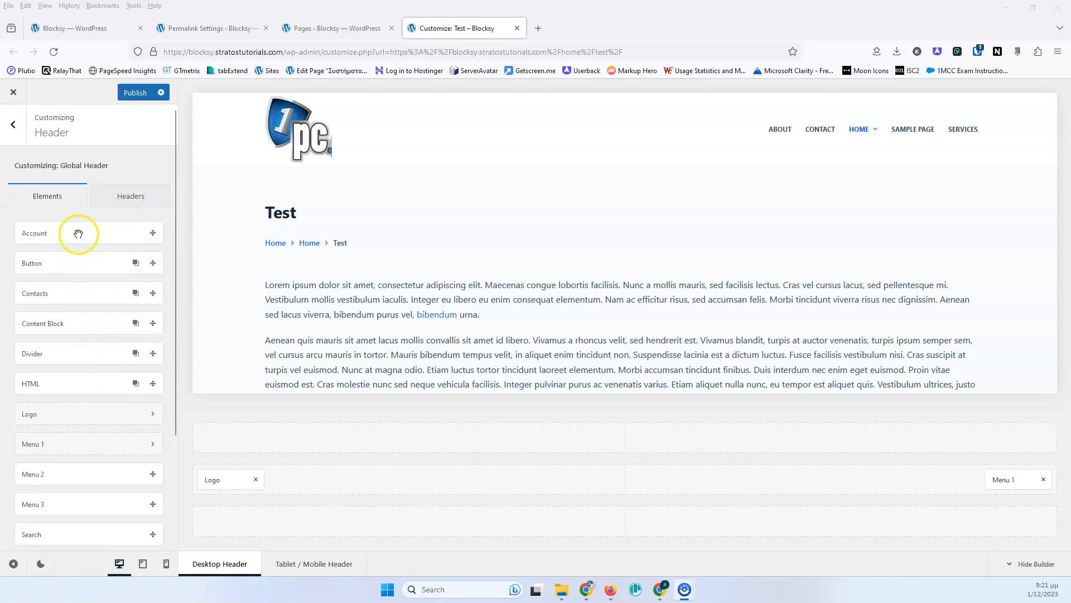
pyautogui.moveTo(61, 238); pyautogui.dragTo(1016, 440)
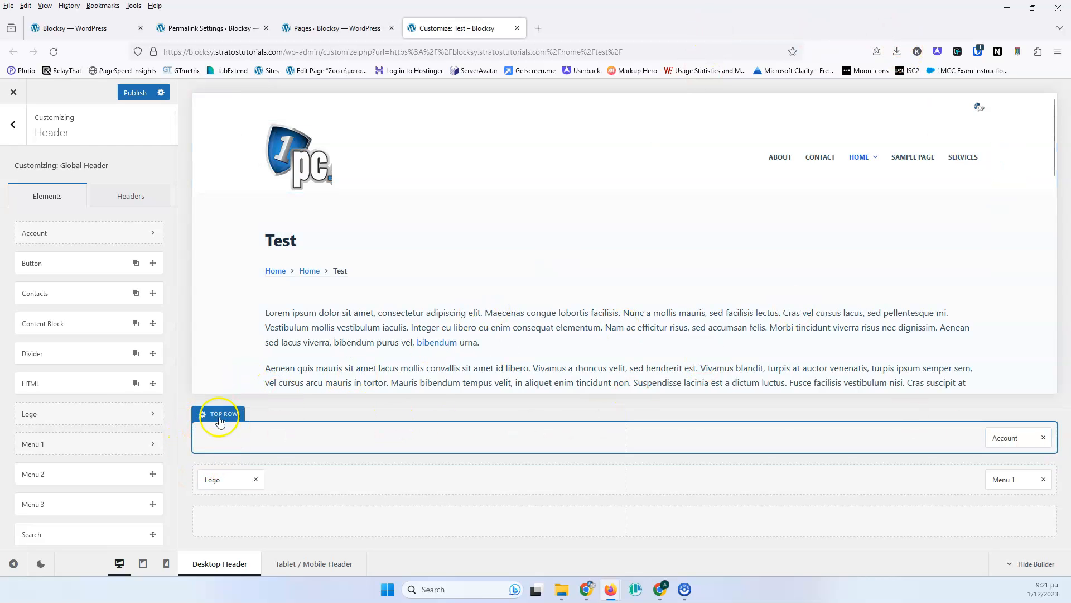
# - Open the Account element settings and compare the logged in and logged out states, ending on logged out
pyautogui.click(1008, 439)
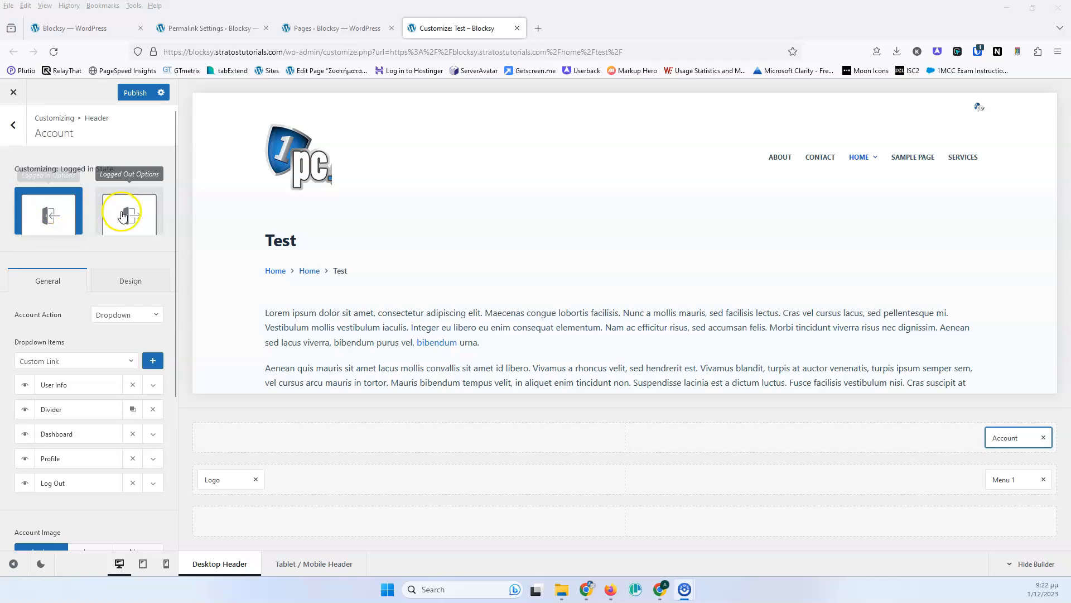
pyautogui.click(124, 212)
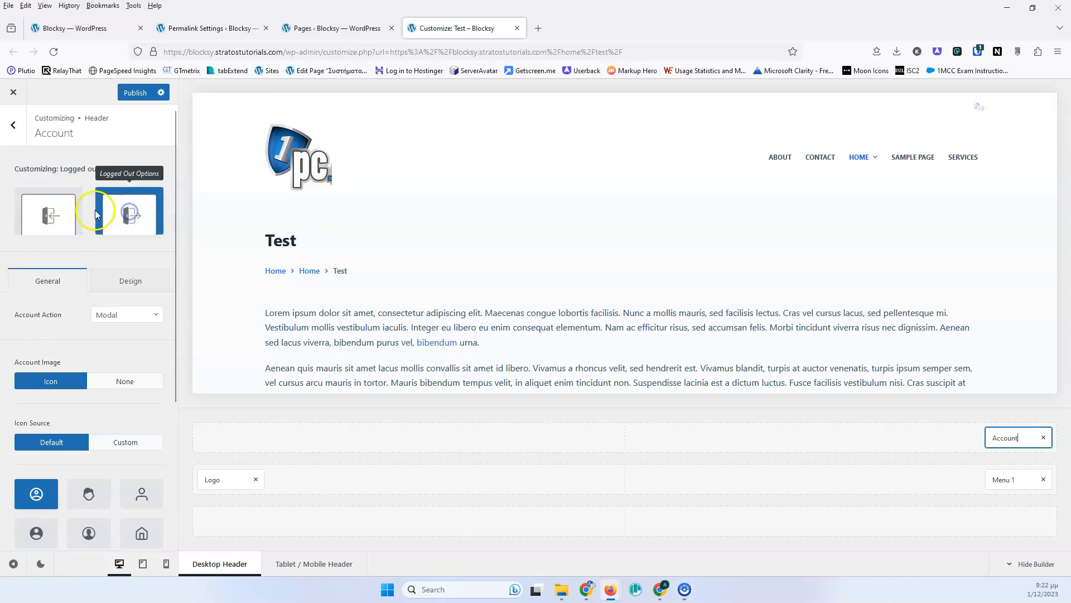
pyautogui.click(49, 214)
pyautogui.click(128, 215)
pyautogui.click(66, 221)
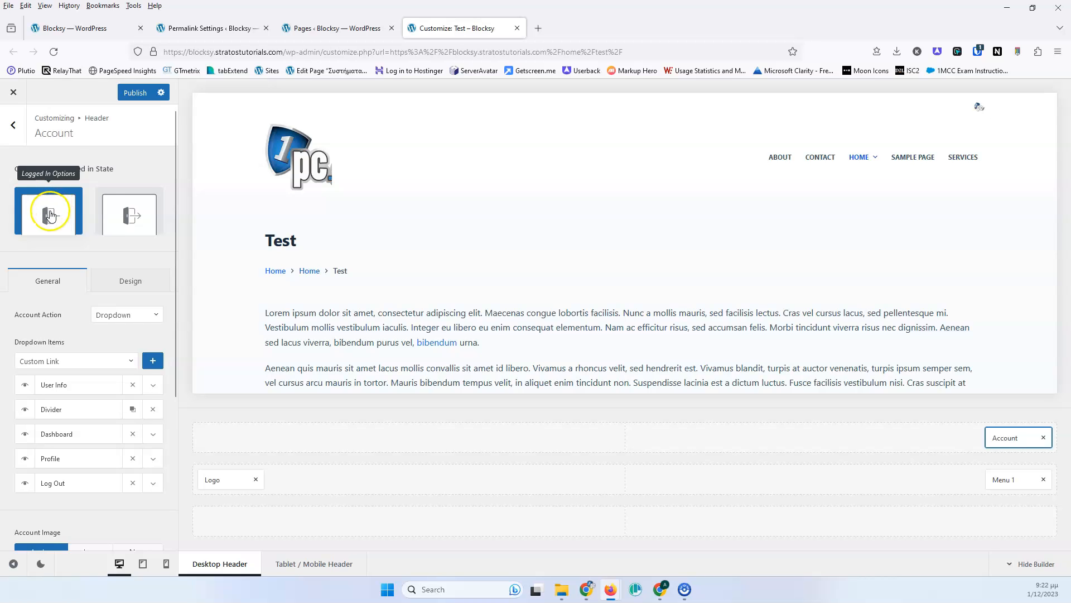
pyautogui.click(126, 213)
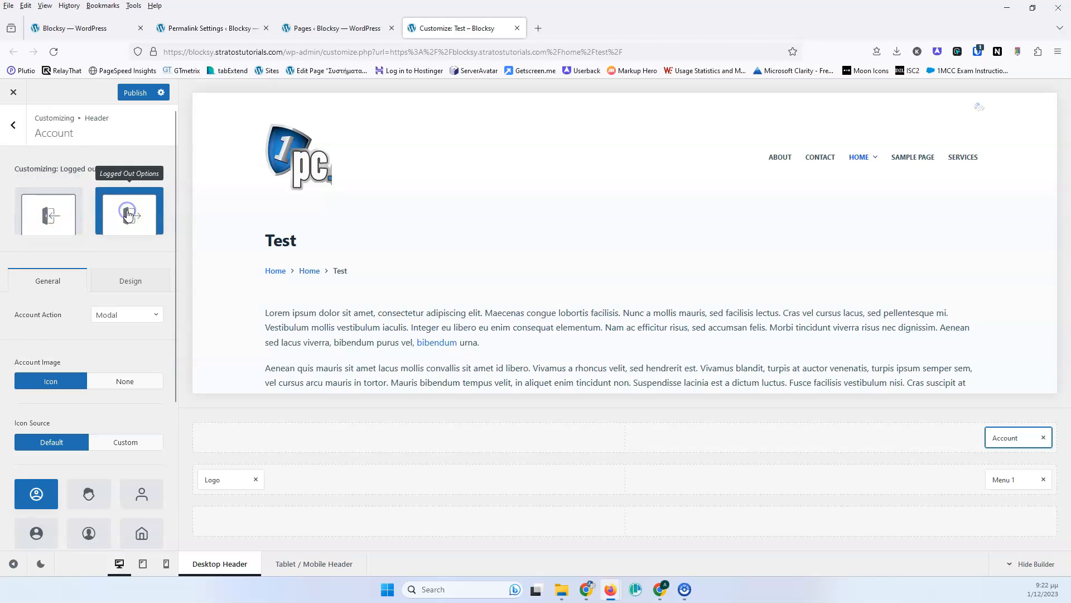
pyautogui.click(46, 217)
pyautogui.click(136, 215)
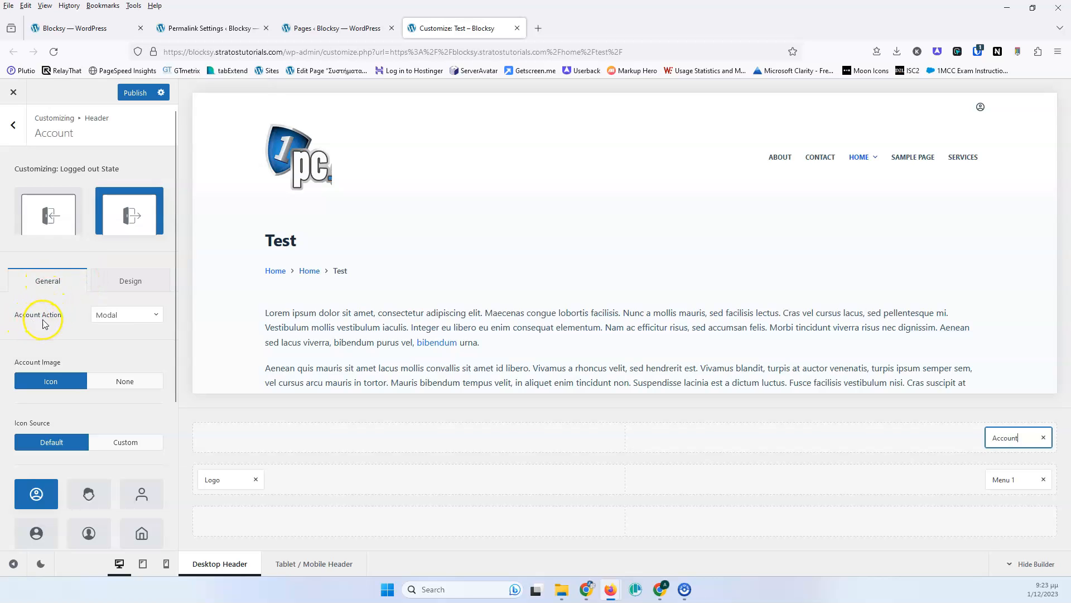
# - Review the Account Action options, keeping Modal, and open the login modal from the account icon in the preview
pyautogui.click(137, 316)
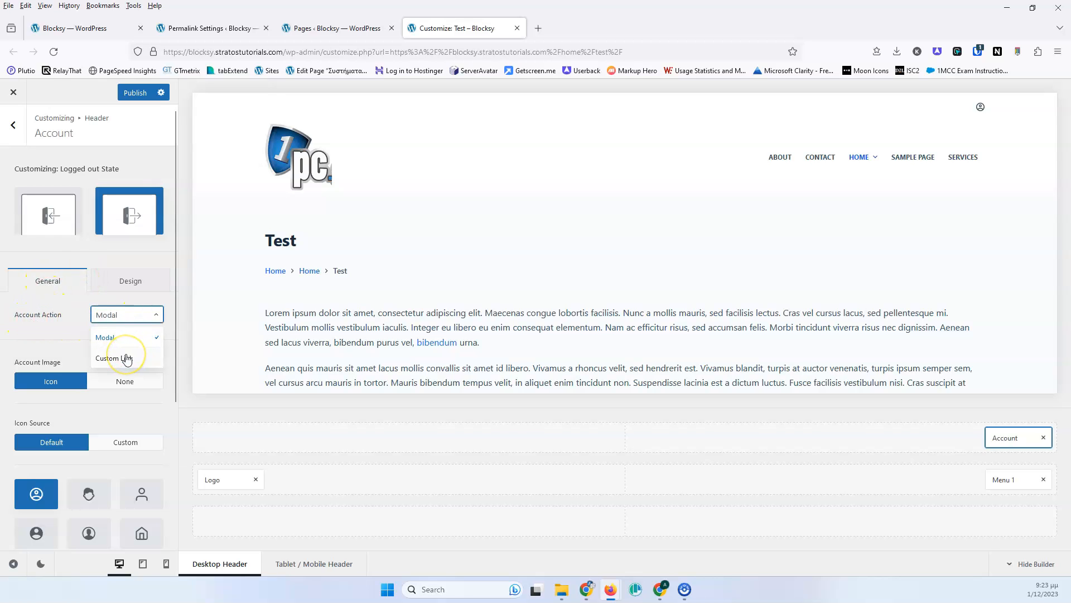
pyautogui.click(110, 314)
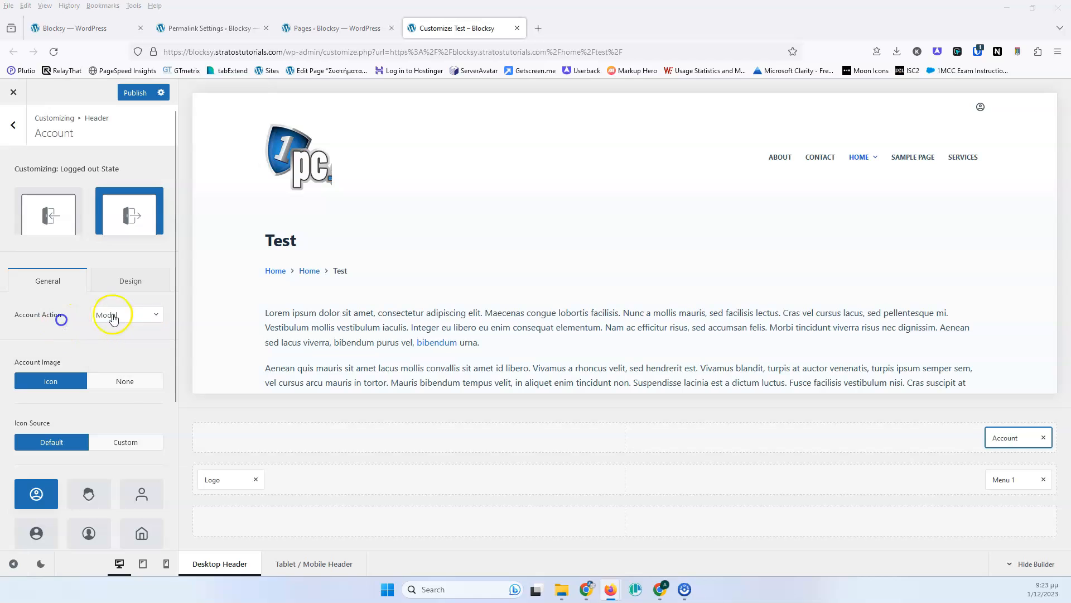
pyautogui.click(981, 107)
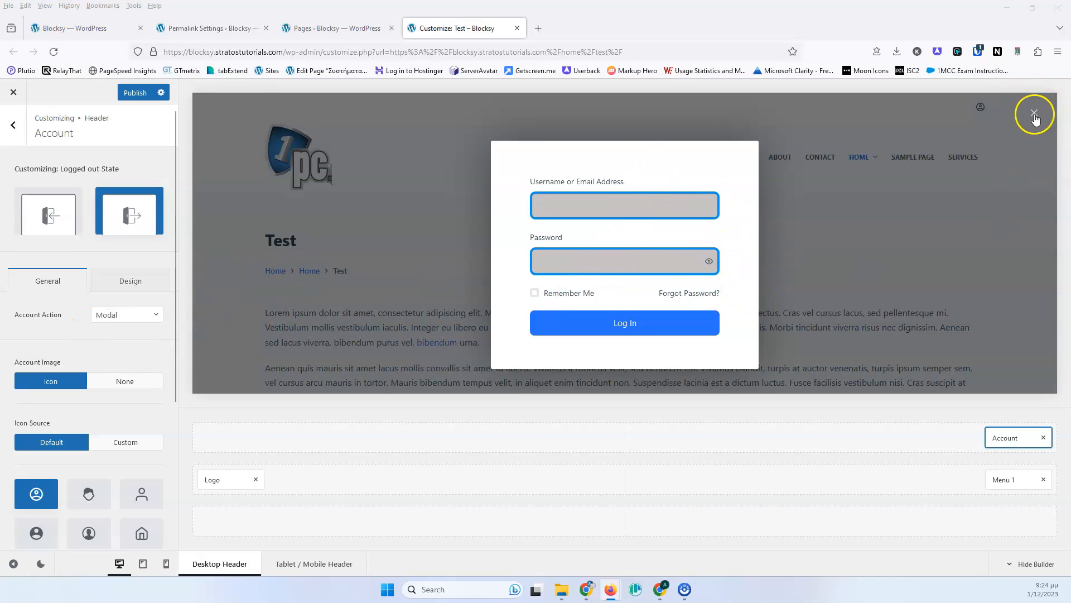
# - Set the login modal font color to red #ff0000 in the Account design settings
pyautogui.click(120, 281)
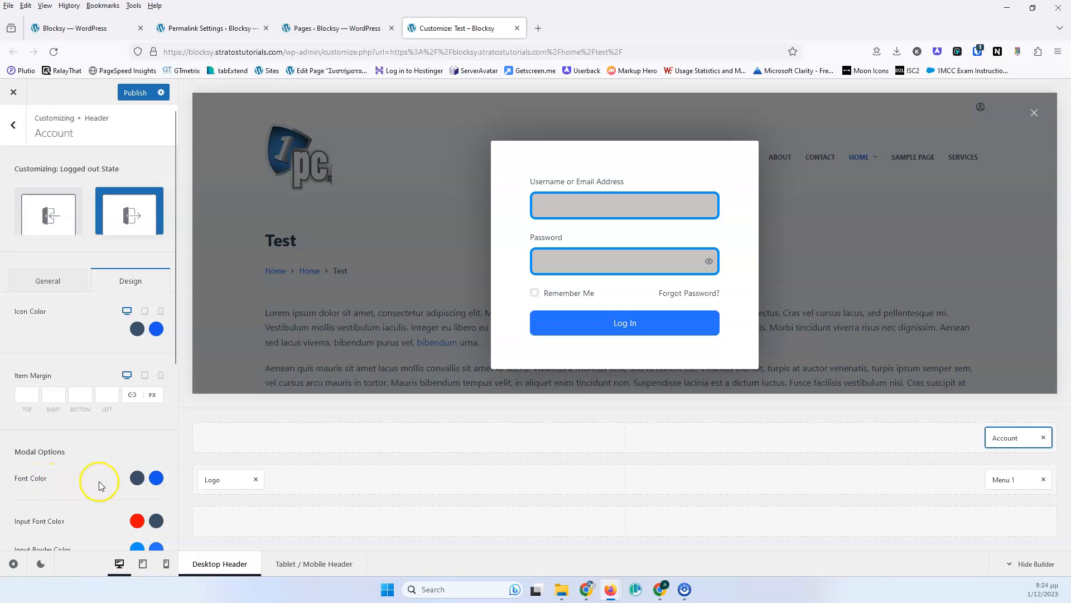
pyautogui.click(137, 478)
pyautogui.moveTo(142, 270); pyautogui.dragTo(169, 256)
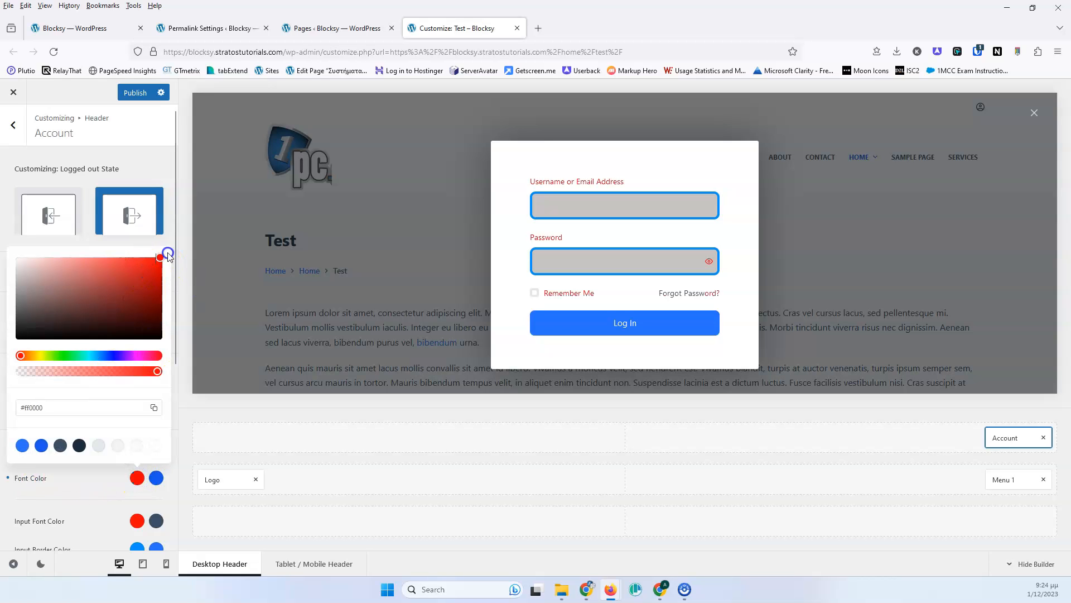
pyautogui.click(90, 480)
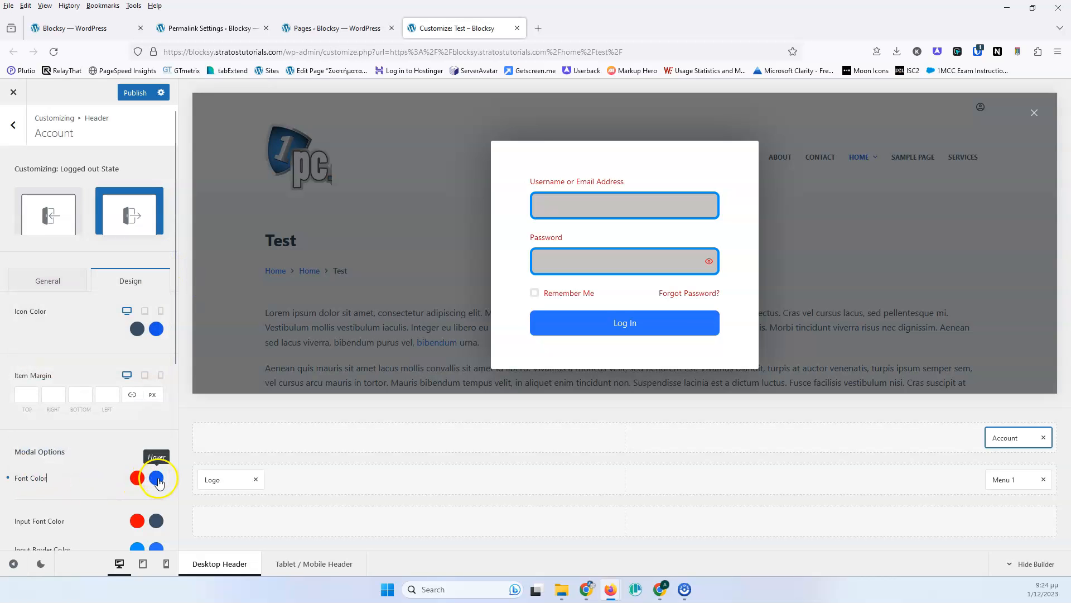
# - Set the modal input background color to dark red #800909
pyautogui.scroll(-3, 82, 429)
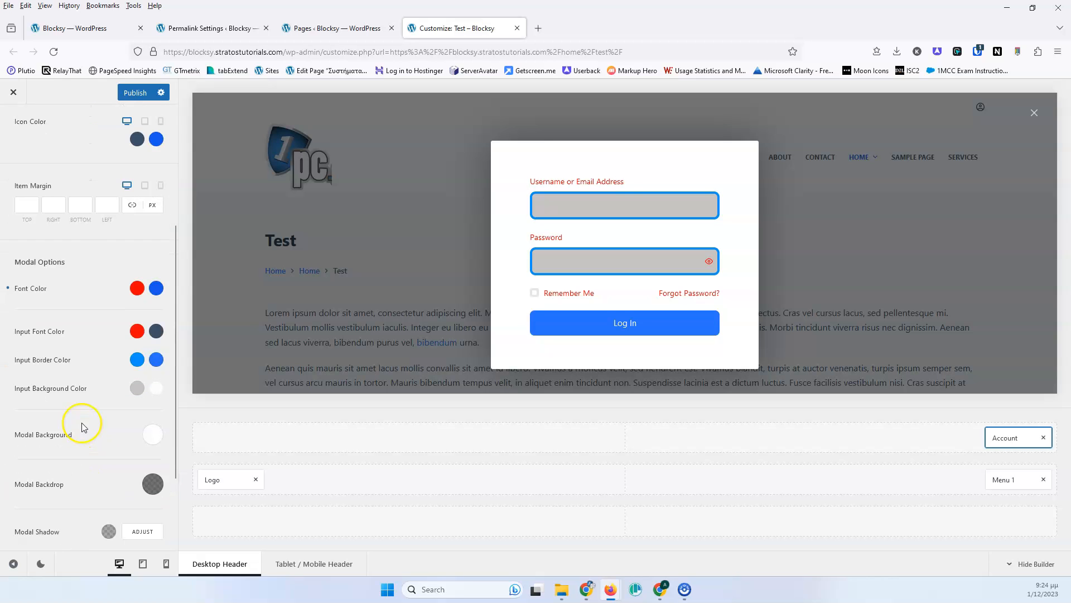
pyautogui.click(136, 332)
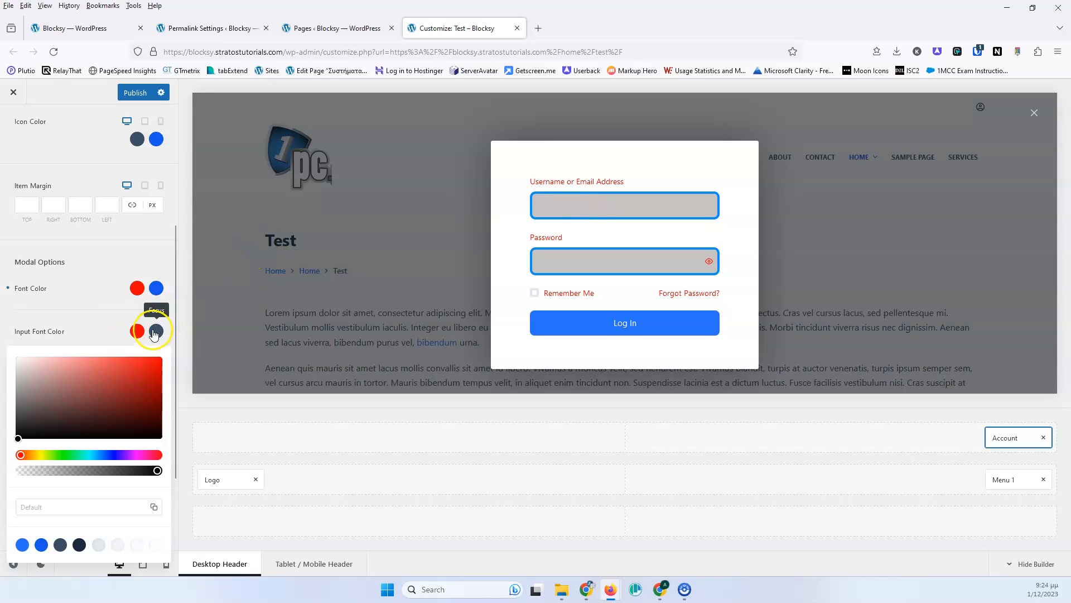
pyautogui.click(107, 330)
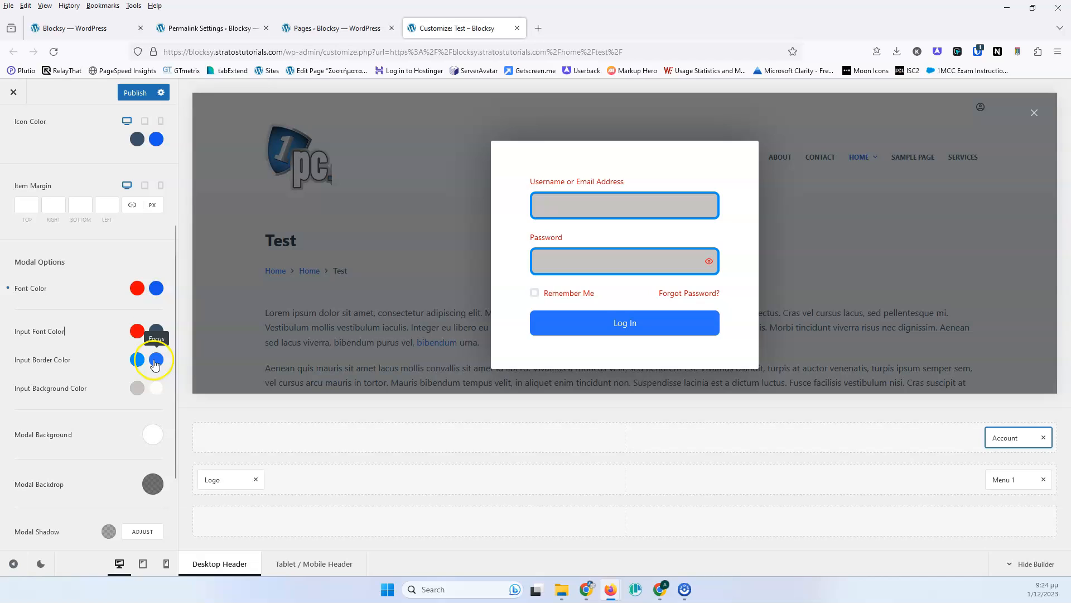
pyautogui.click(136, 388)
pyautogui.click(149, 206)
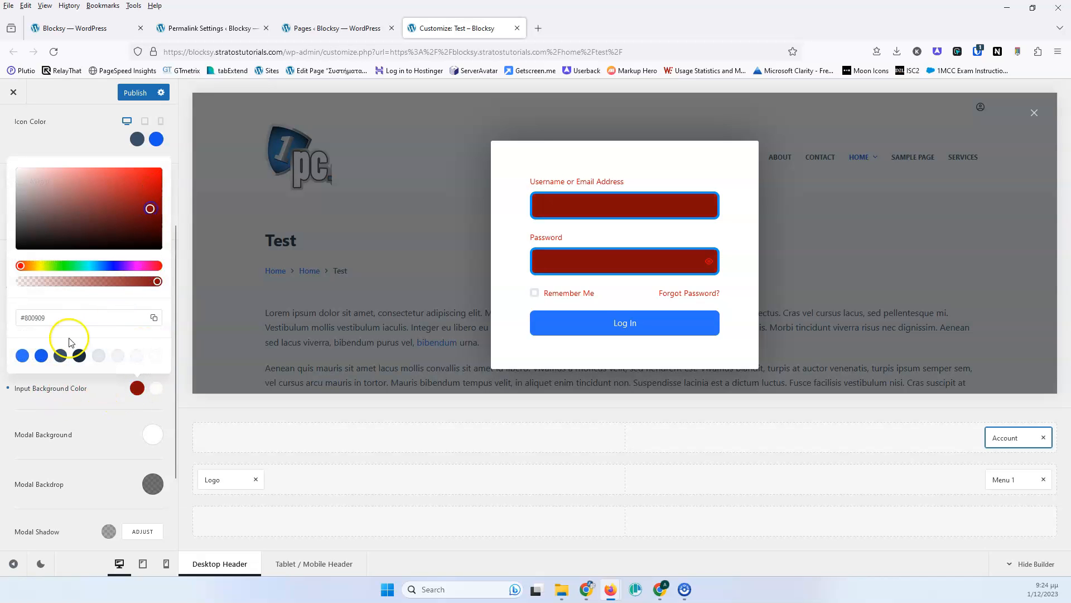
pyautogui.click(94, 400)
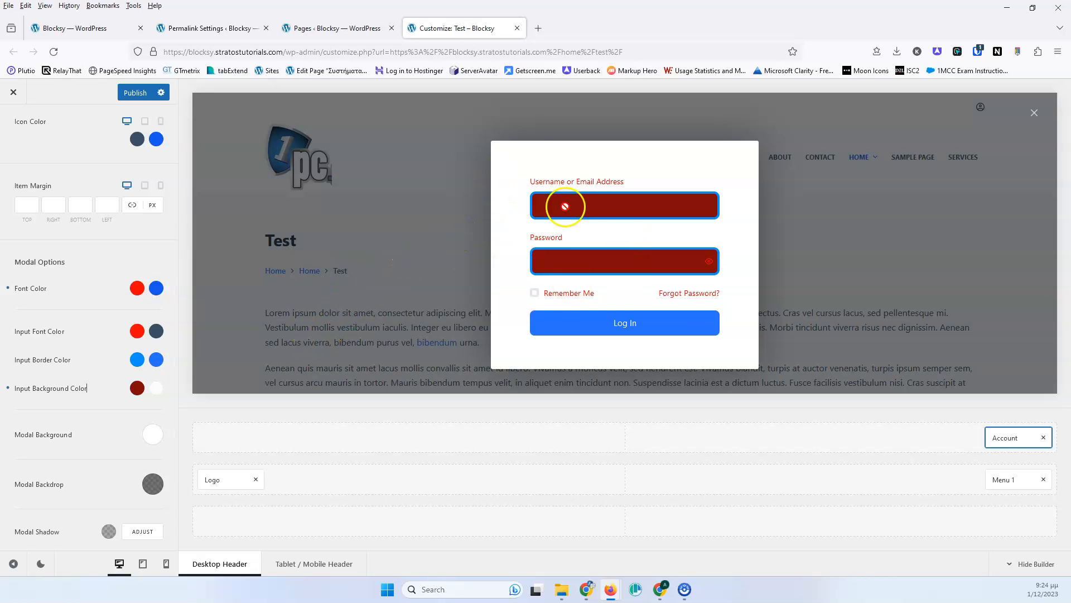
# - Review the modal backdrop color and lower the modal shadow color opacity to rgba(0, 0, 0, 0.21)
pyautogui.click(146, 482)
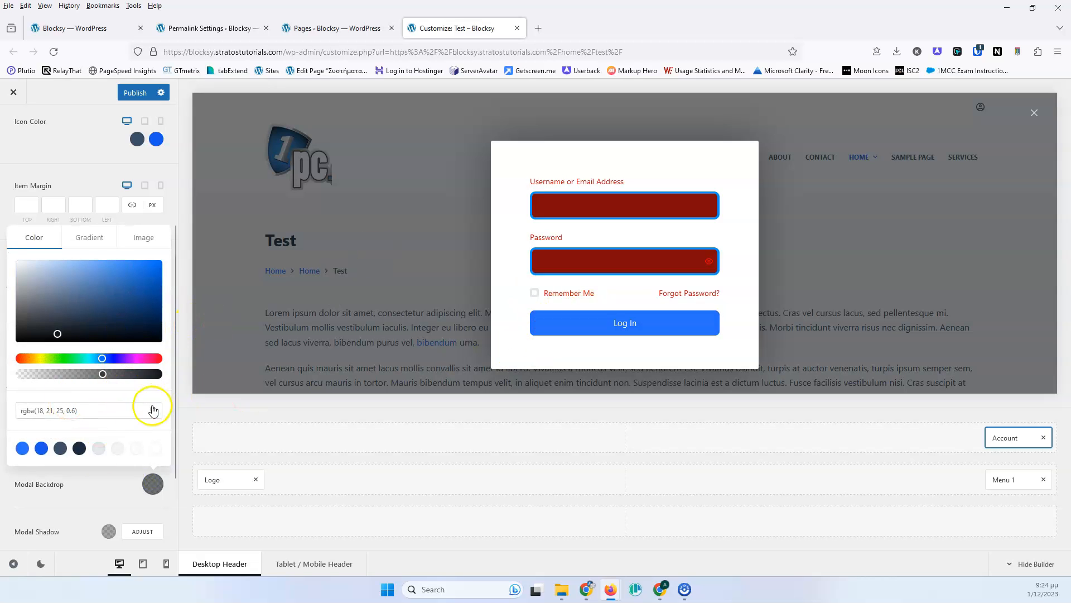
pyautogui.click(80, 497)
pyautogui.scroll(-2, 94, 437)
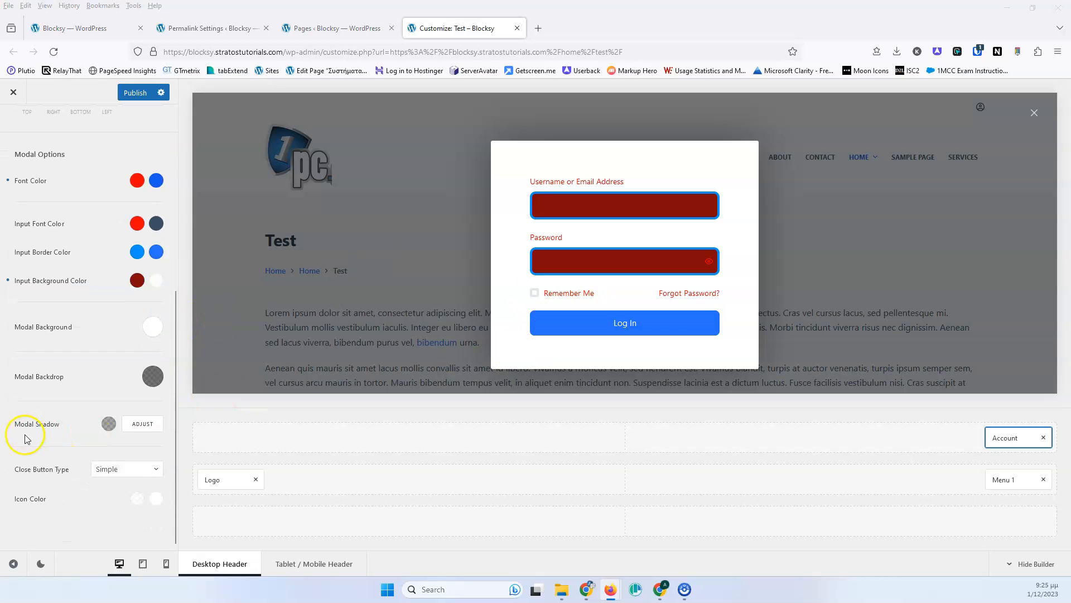
pyautogui.click(109, 424)
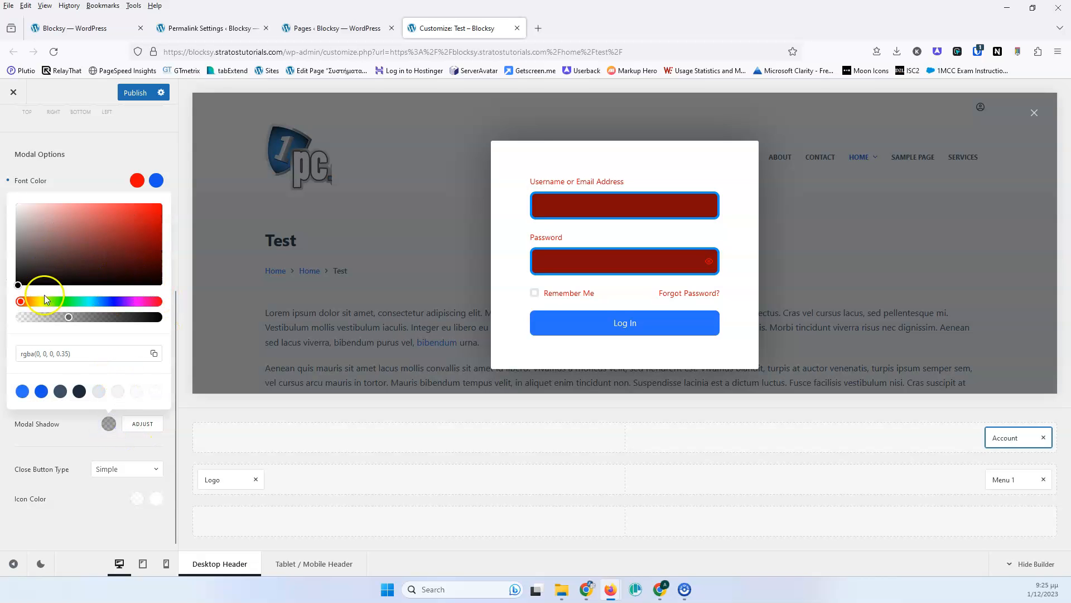
pyautogui.moveTo(44, 319); pyautogui.dragTo(64, 320)
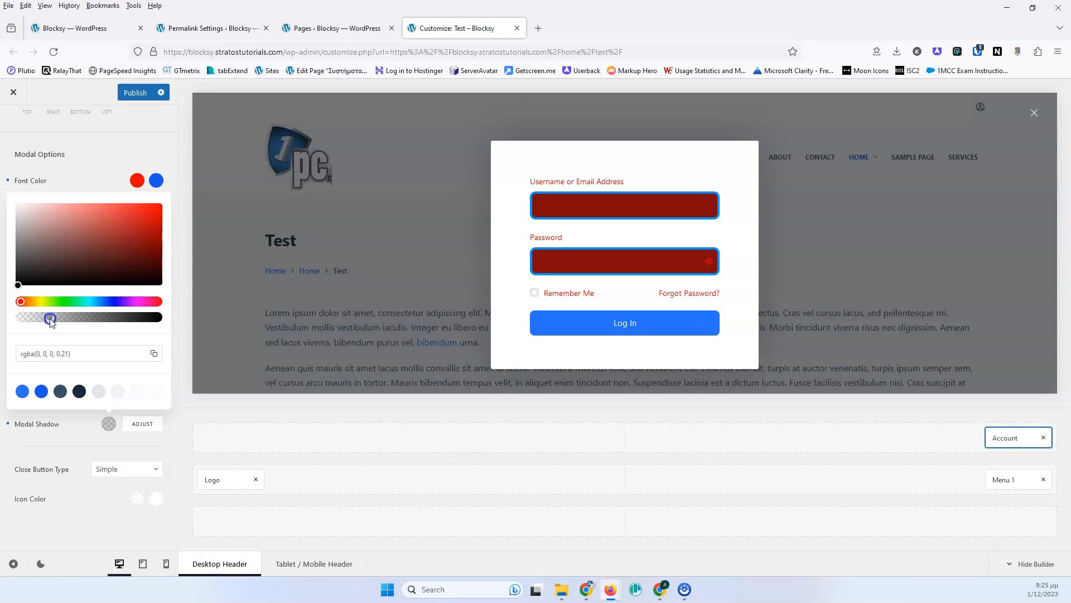
pyautogui.click(88, 422)
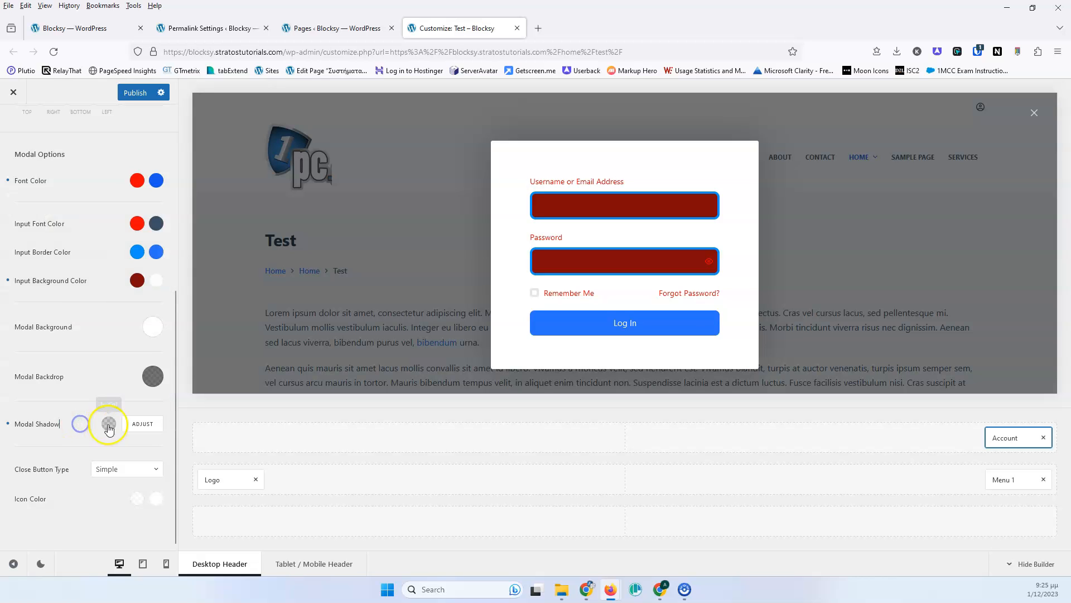
# - Review the modal shadow adjustment options and the close button type choices, keeping Simple
pyautogui.click(134, 426)
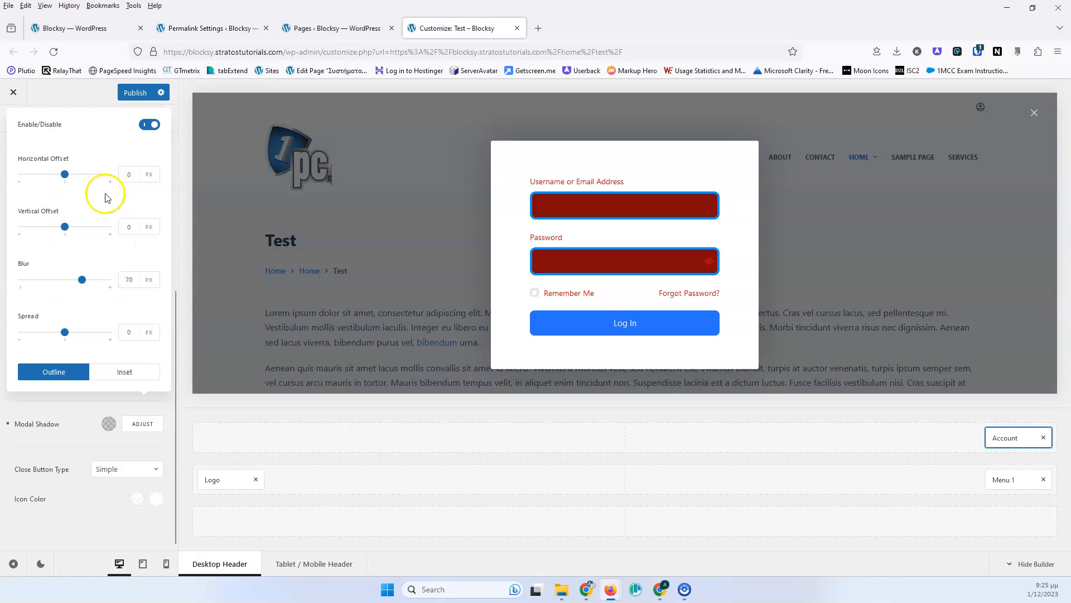
pyautogui.click(50, 413)
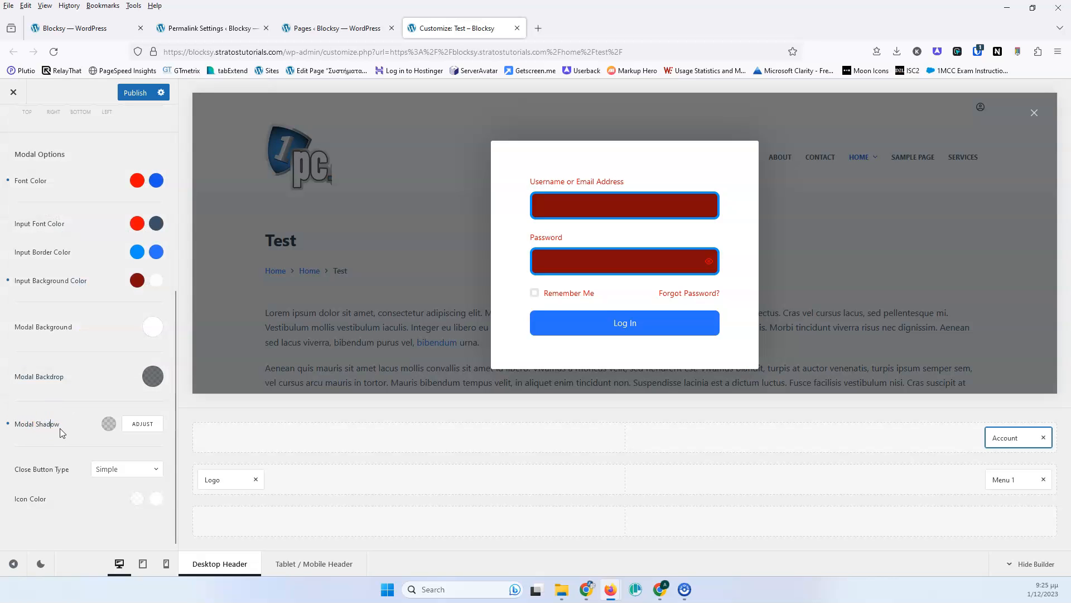
pyautogui.click(117, 474)
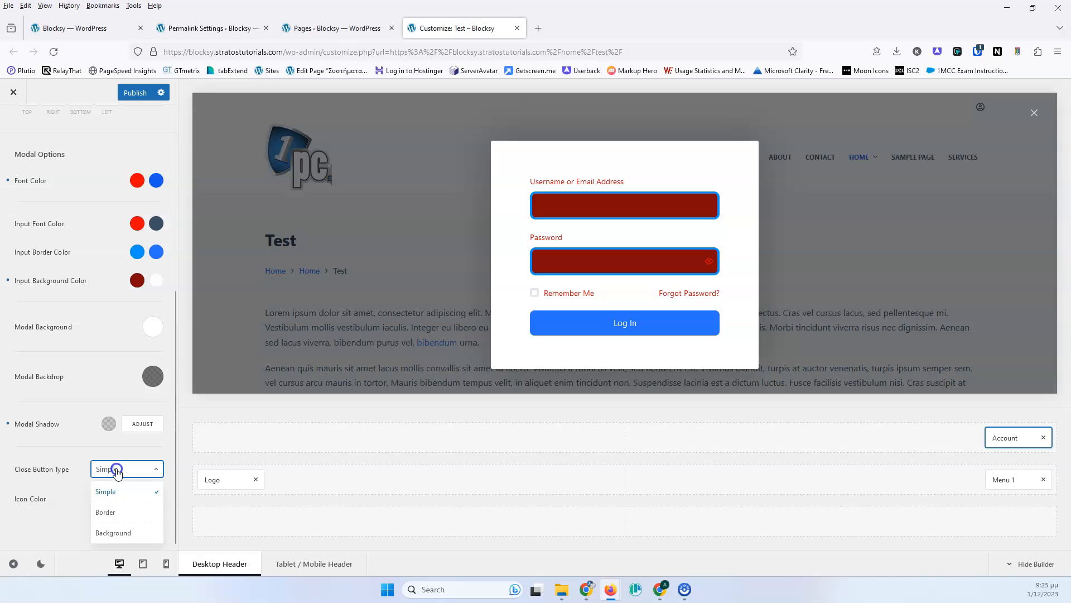
pyautogui.click(94, 452)
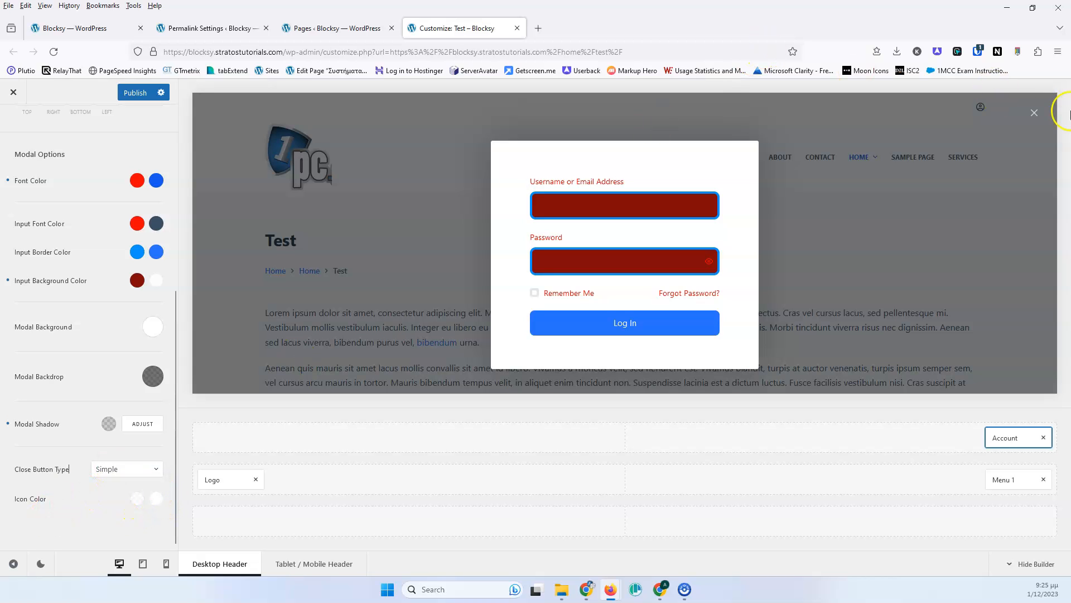
# - Return to the Account general settings and close the login modal in the preview
pyautogui.scroll(5, 35, 270)
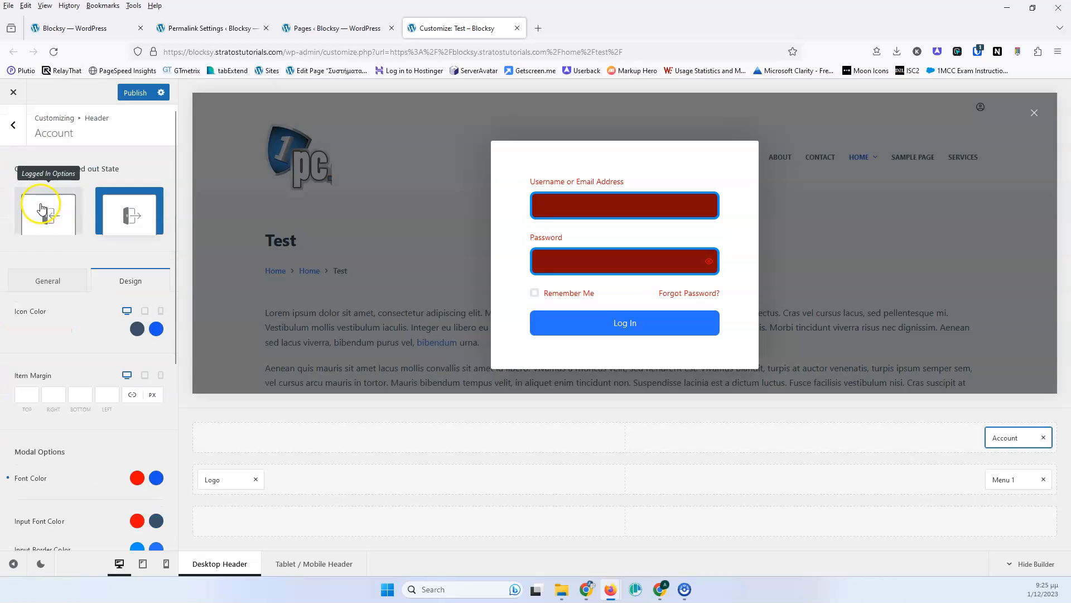
pyautogui.click(48, 282)
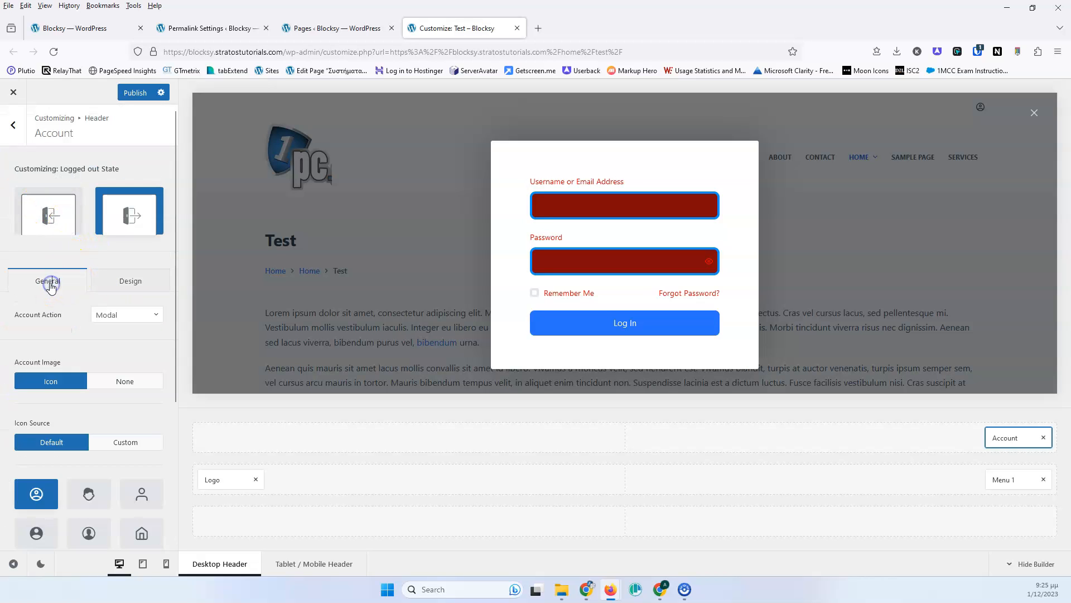
pyautogui.scroll(-2, 76, 311)
pyautogui.click(1035, 113)
pyautogui.scroll(2, 65, 302)
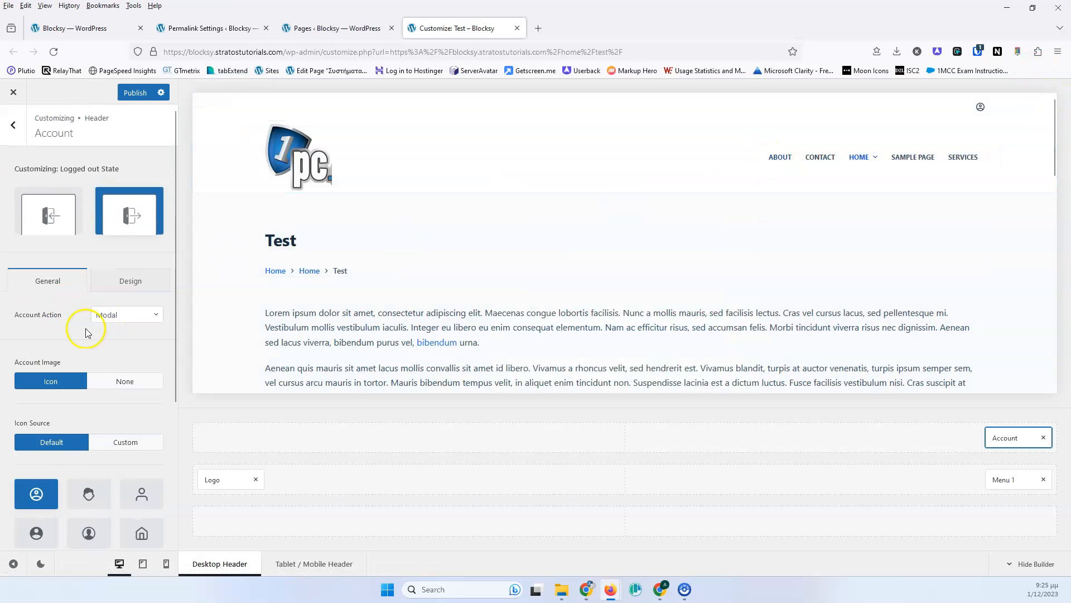
# - Set the Account Action to Custom Link and the account image to None
pyautogui.click(114, 314)
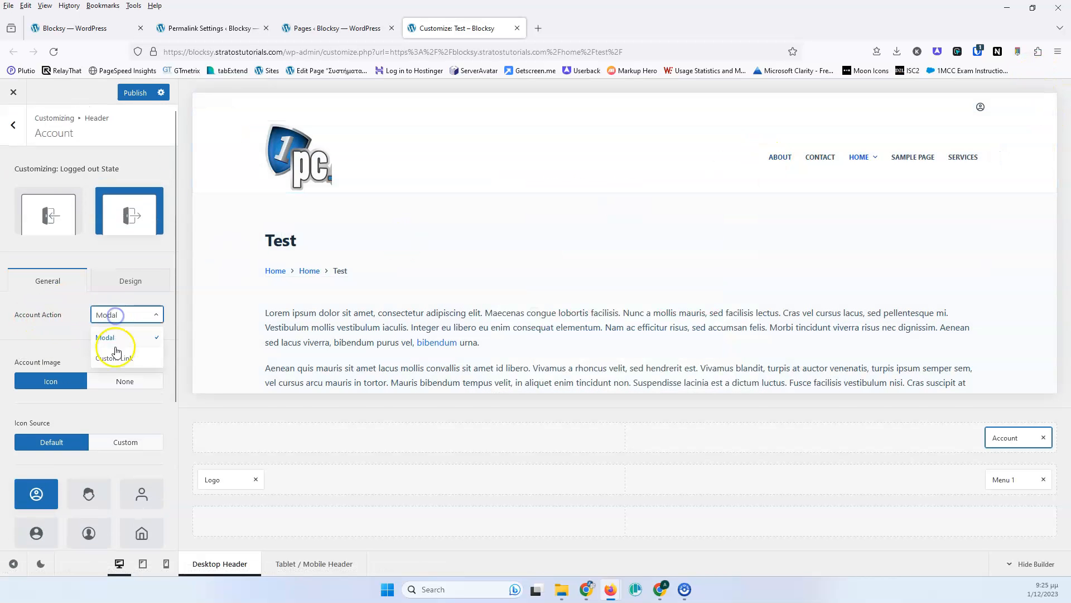
pyautogui.click(118, 361)
pyautogui.click(107, 343)
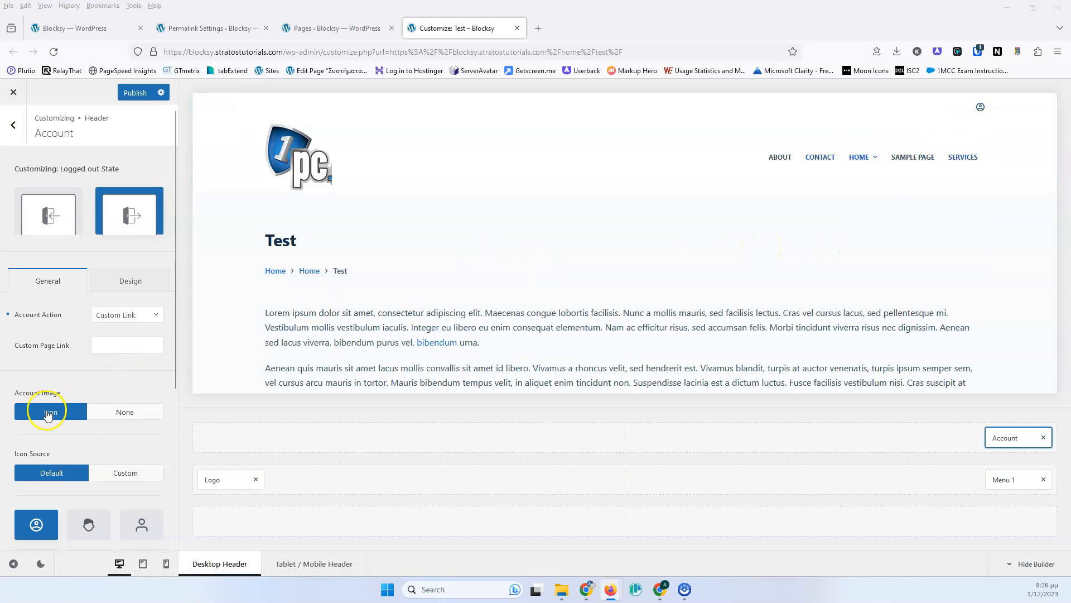
pyautogui.click(105, 412)
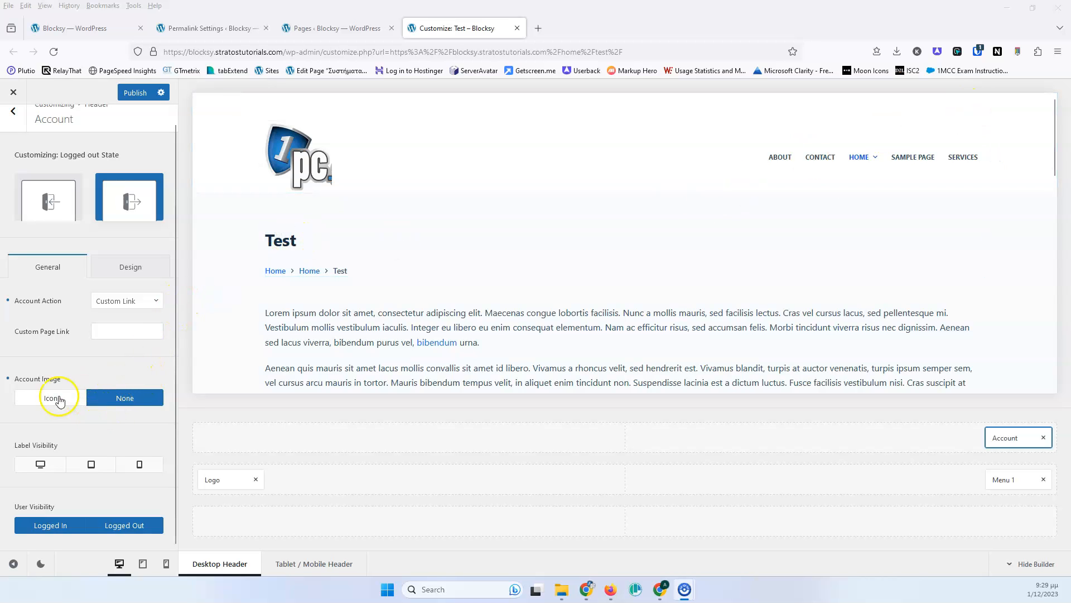
# - Turn on the Account label visibility for desktop
pyautogui.click(39, 462)
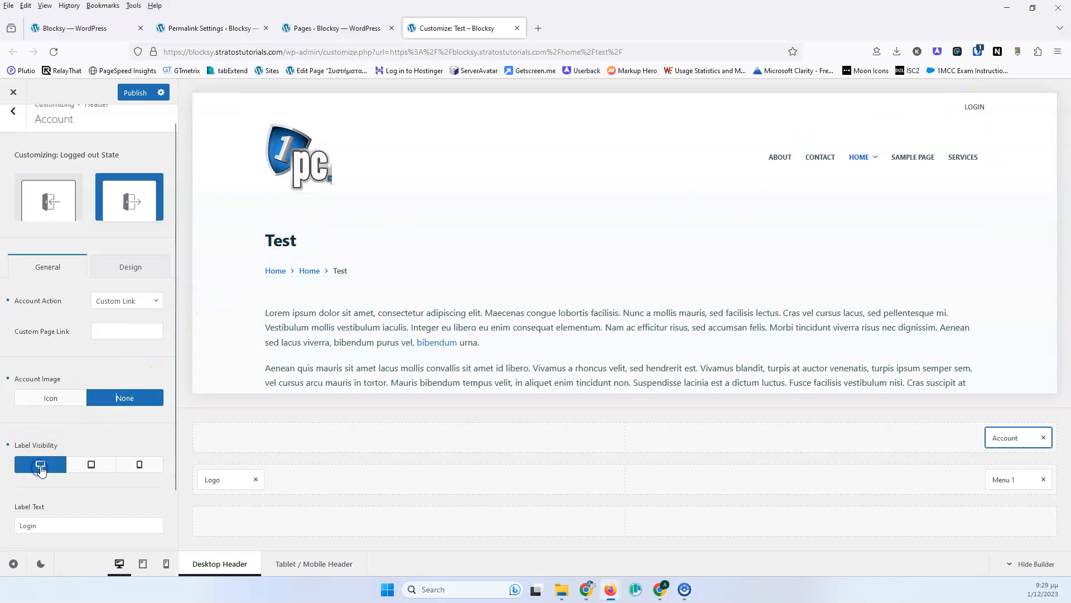
pyautogui.scroll(-2, 77, 425)
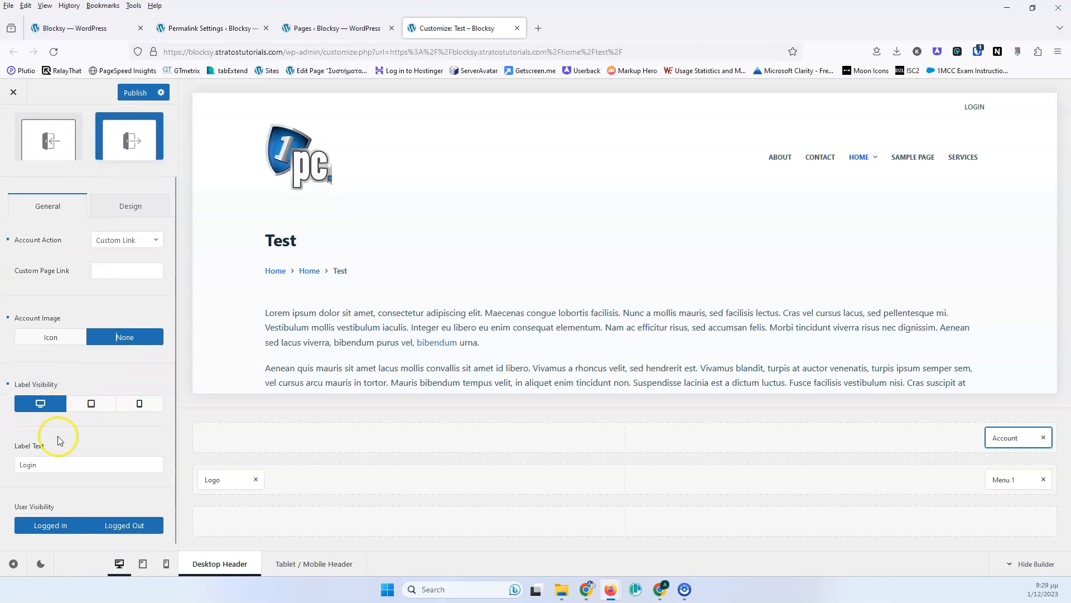
pyautogui.click(36, 464)
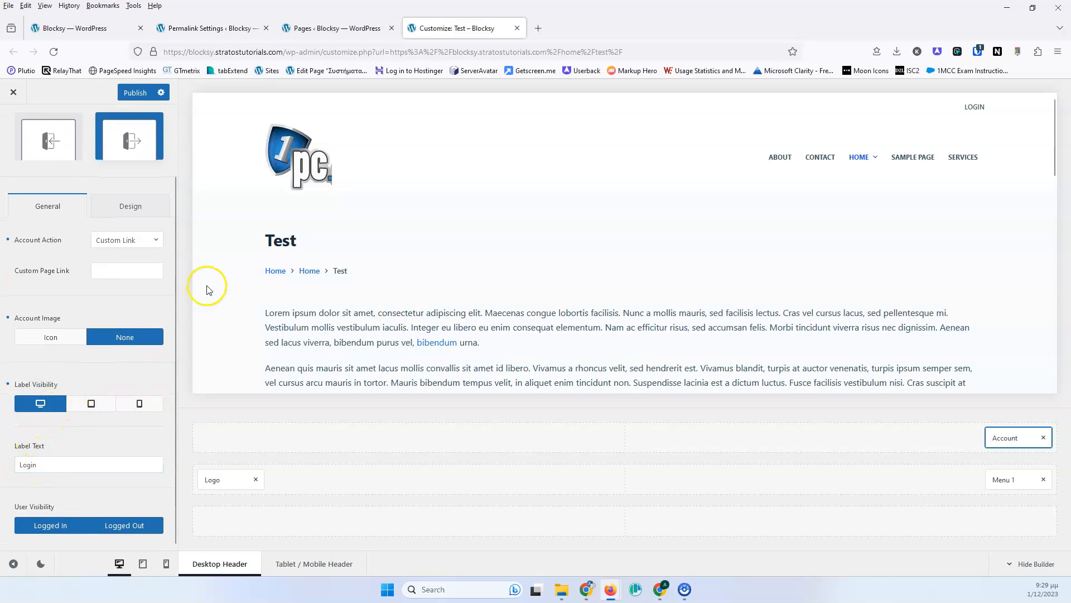
# - Set the Account Image to Icon and review the icon options
pyautogui.click(56, 339)
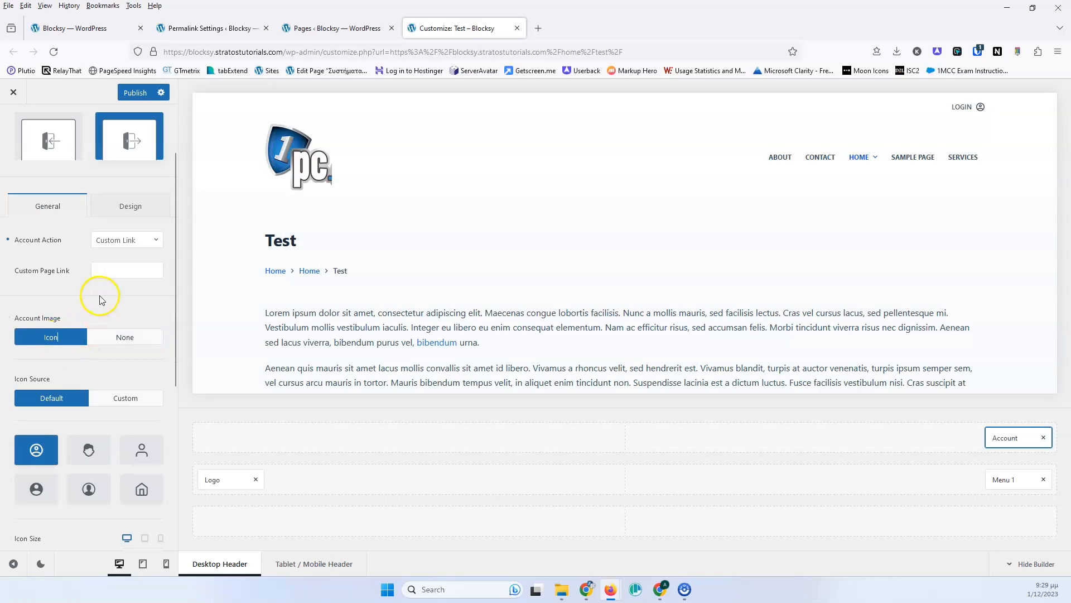
pyautogui.scroll(-2, 94, 296)
pyautogui.scroll(-4, 65, 401)
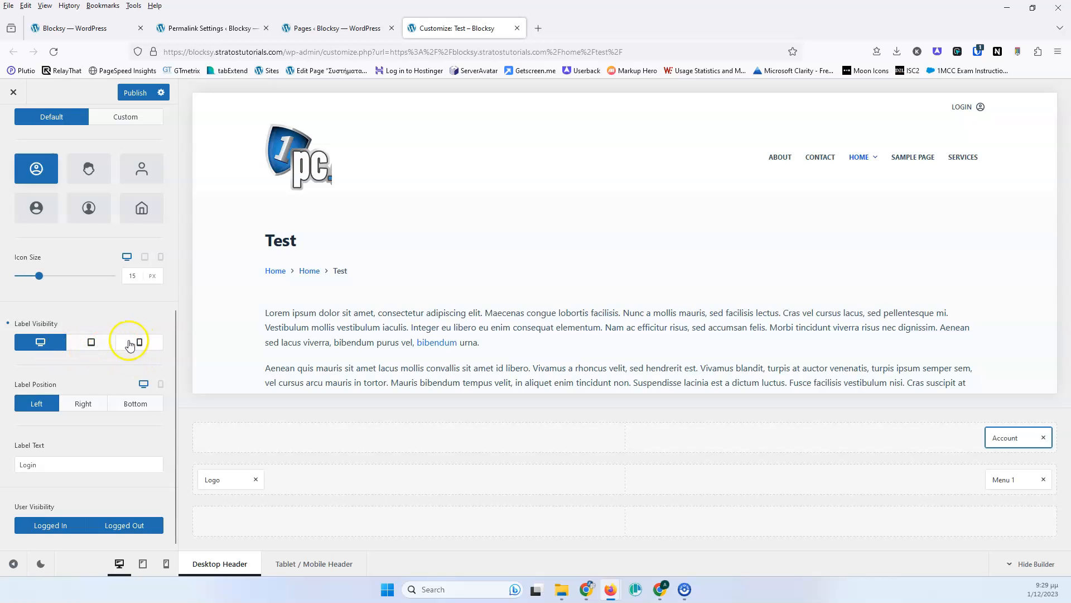
pyautogui.scroll(6, 109, 304)
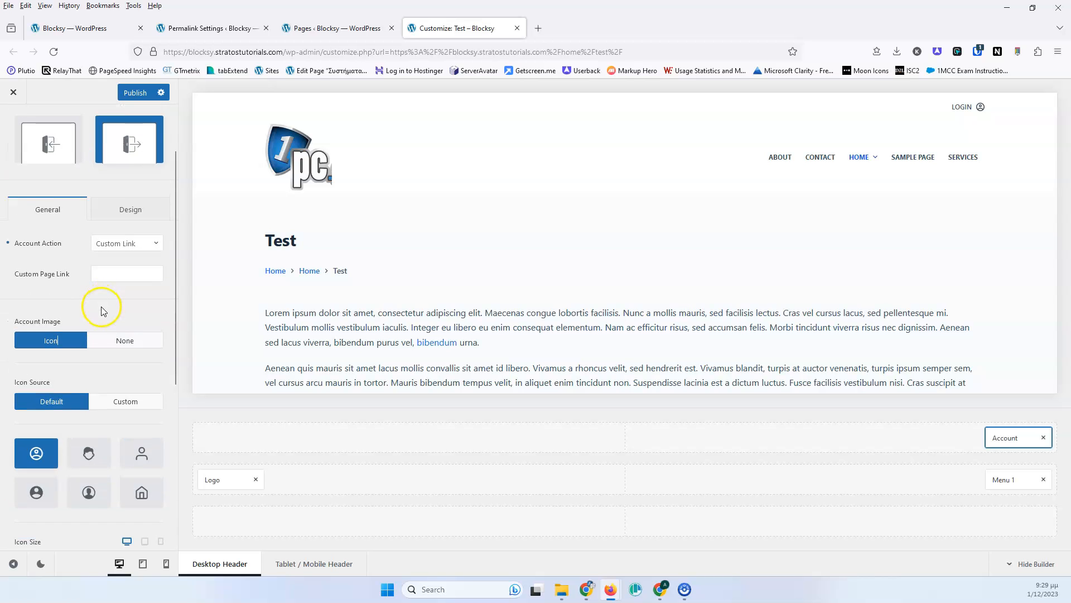
pyautogui.scroll(-2, 80, 360)
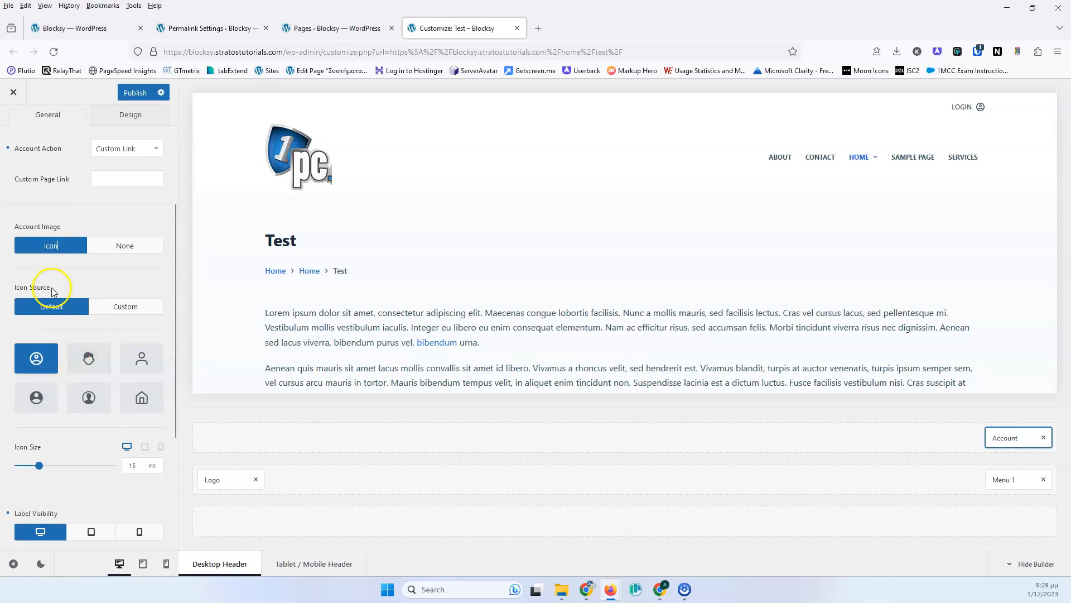
# - Switch the account Icon Source to Custom, keeping the current user icon, and set the icon size to 20 px
pyautogui.click(111, 308)
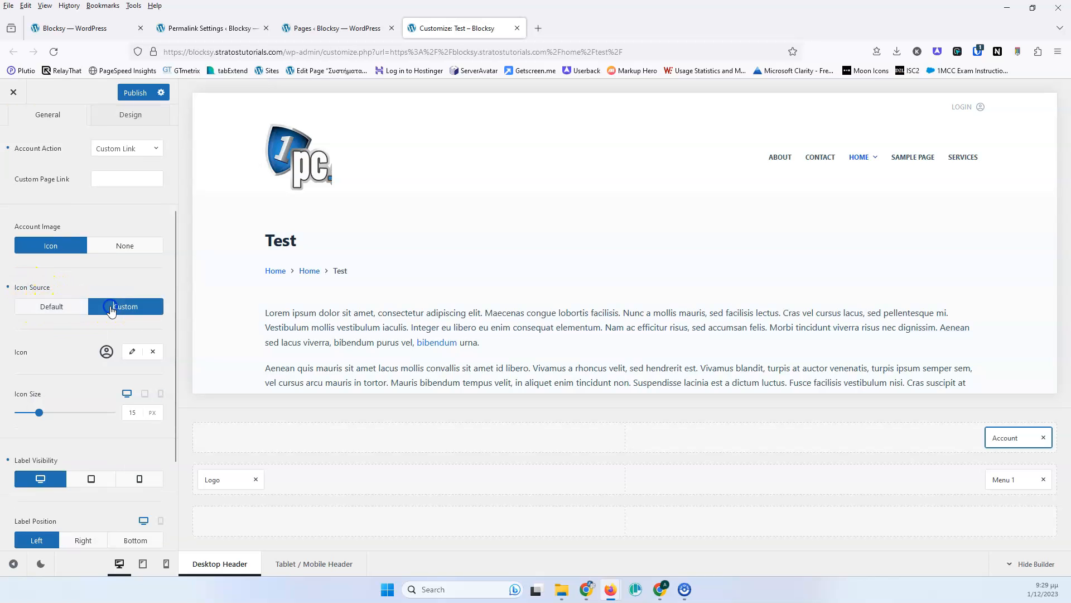
pyautogui.click(132, 351)
pyautogui.click(76, 350)
pyautogui.click(134, 352)
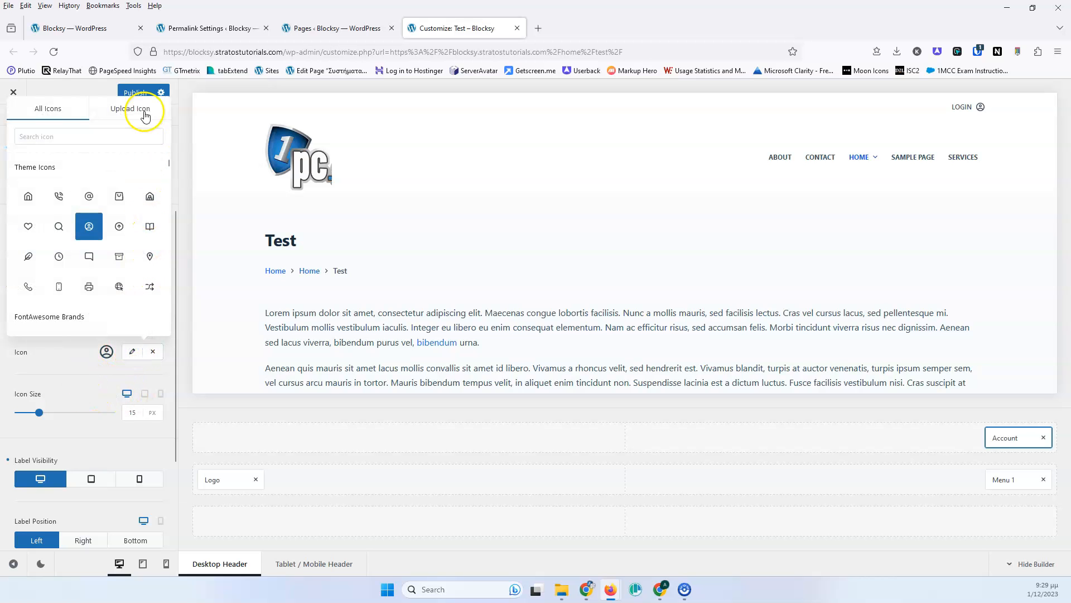
pyautogui.click(72, 361)
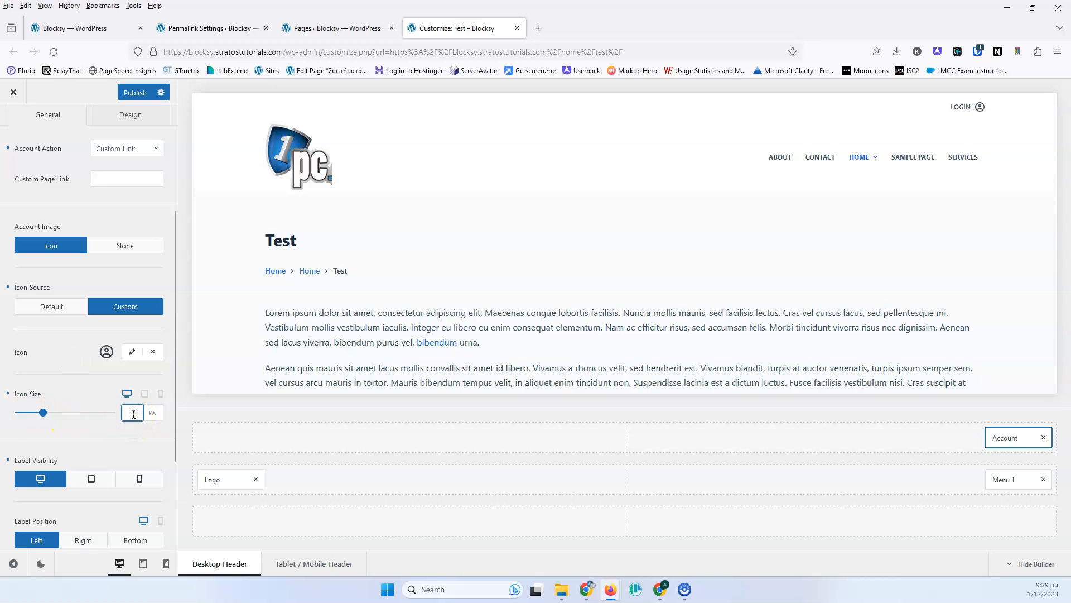
pyautogui.scroll(-3, 93, 400)
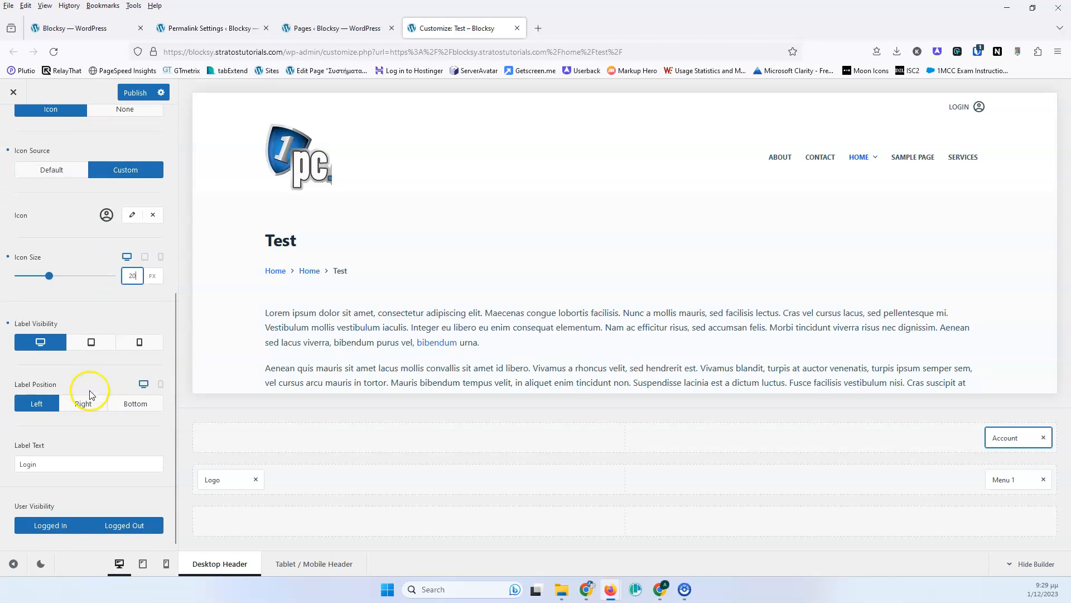
# - Try the Right and Bottom label positions, then set Label Position back to Left
pyautogui.click(81, 404)
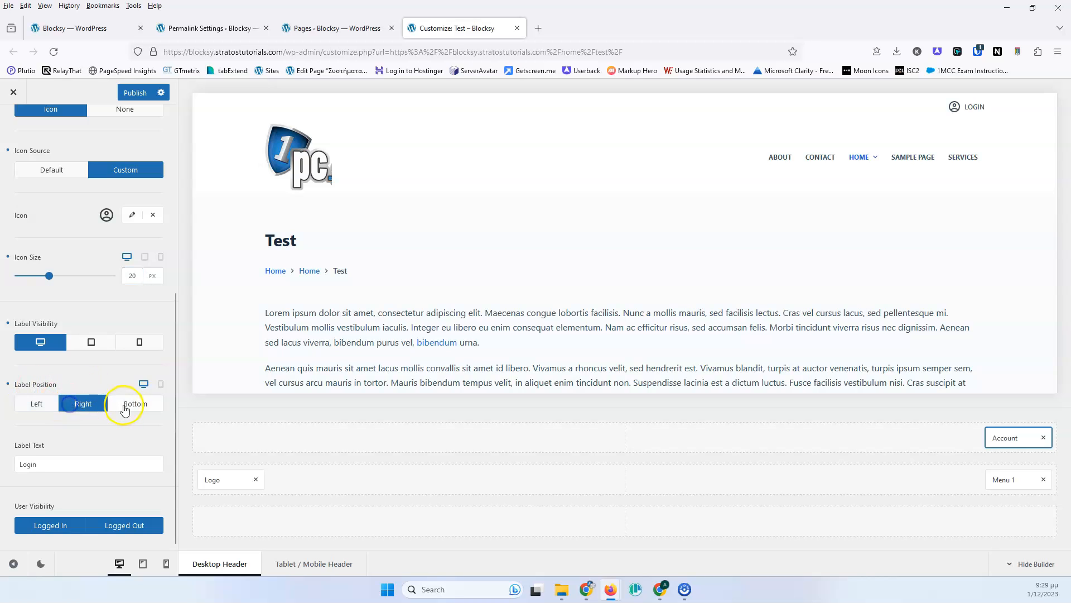
pyautogui.click(127, 408)
pyautogui.click(37, 404)
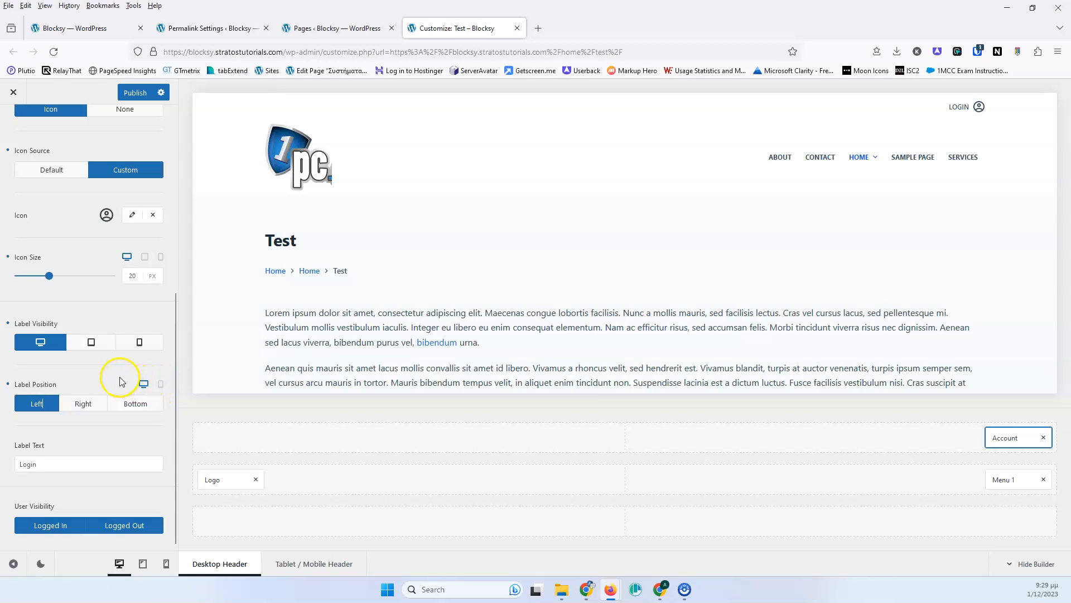
# - Try toggling the Account's user visibility between Logged In and Logged Out
pyautogui.click(52, 459)
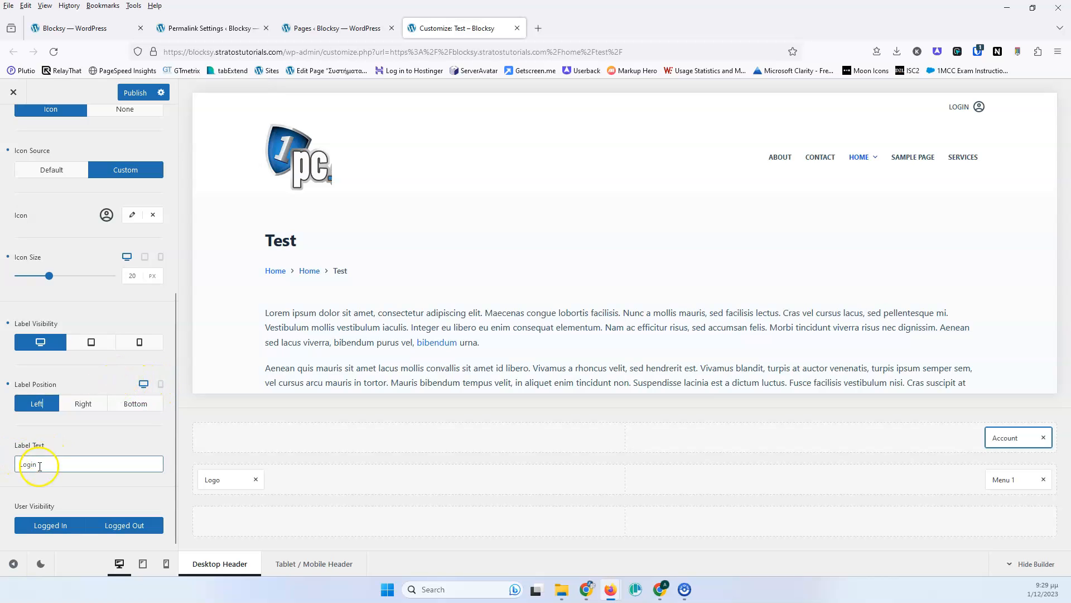
pyautogui.click(50, 462)
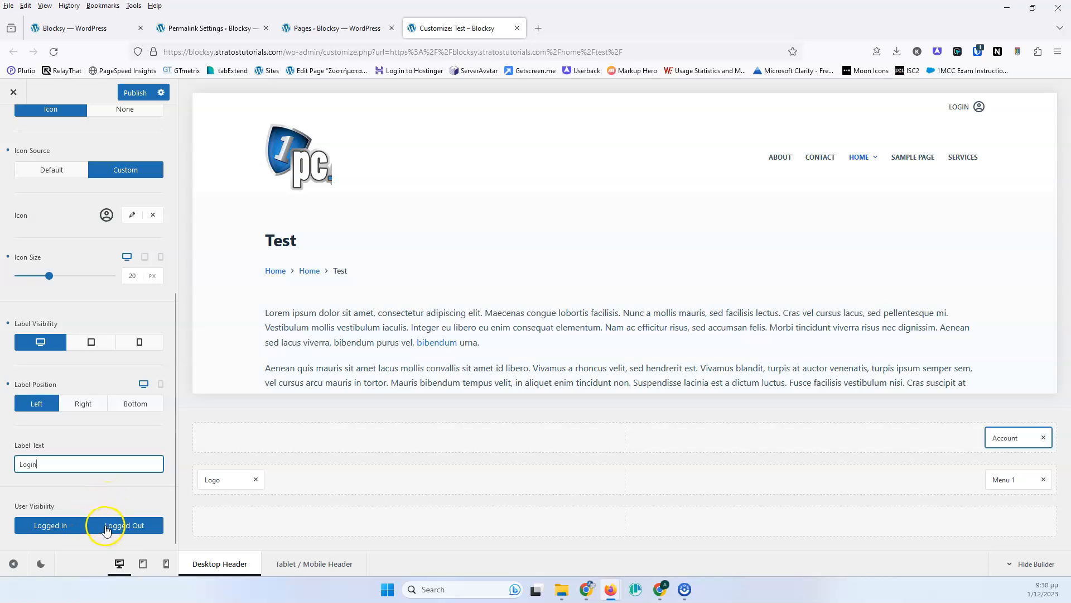
pyautogui.click(77, 525)
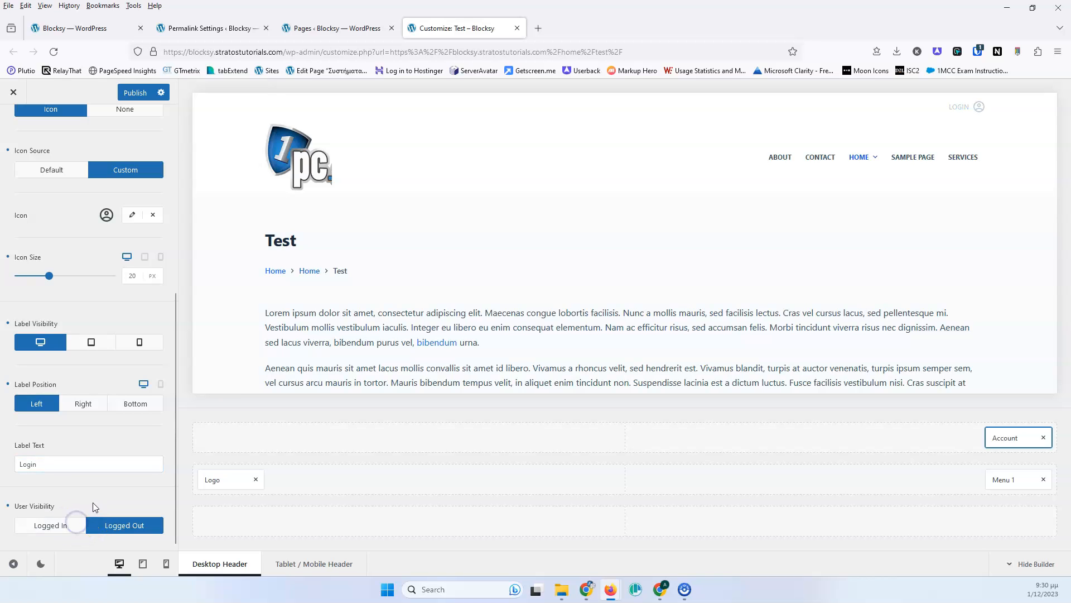
pyautogui.click(76, 524)
pyautogui.click(113, 523)
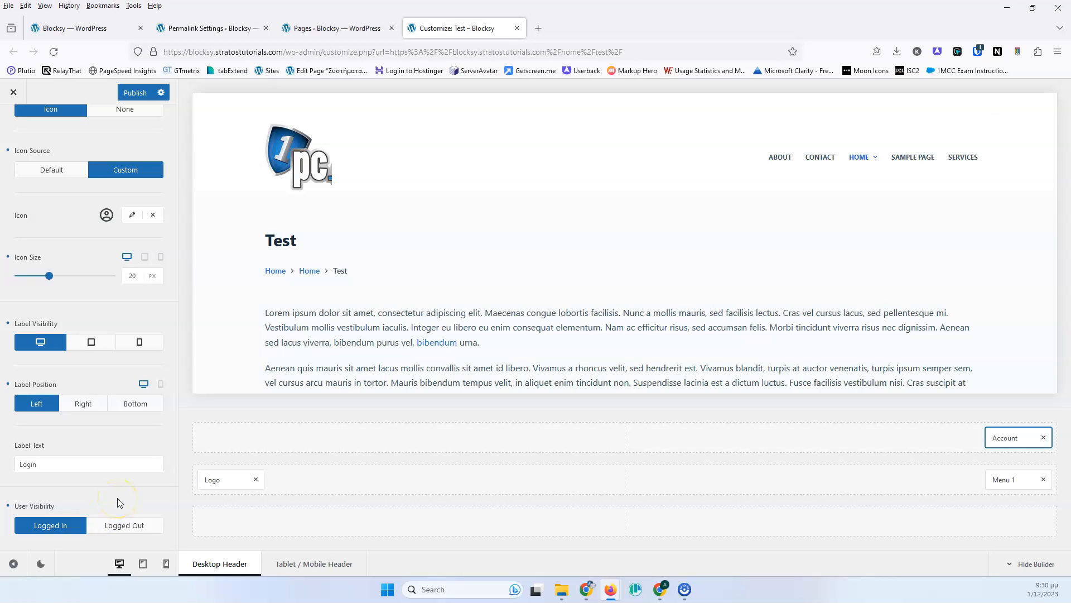
pyautogui.click(117, 523)
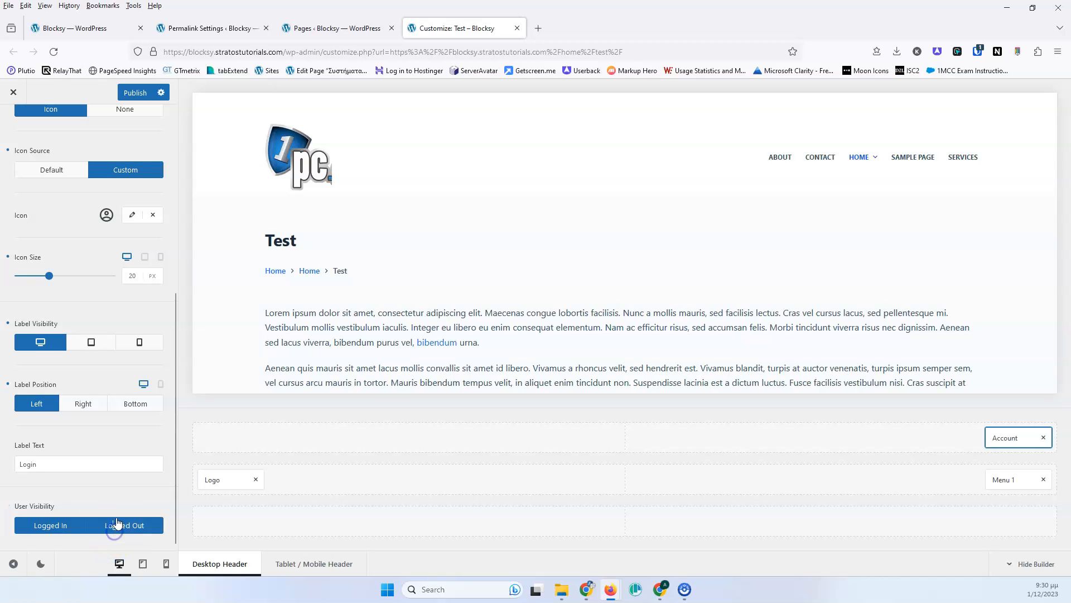
# - Publish the Account element settings and reload the Customizer
pyautogui.scroll(5, 114, 469)
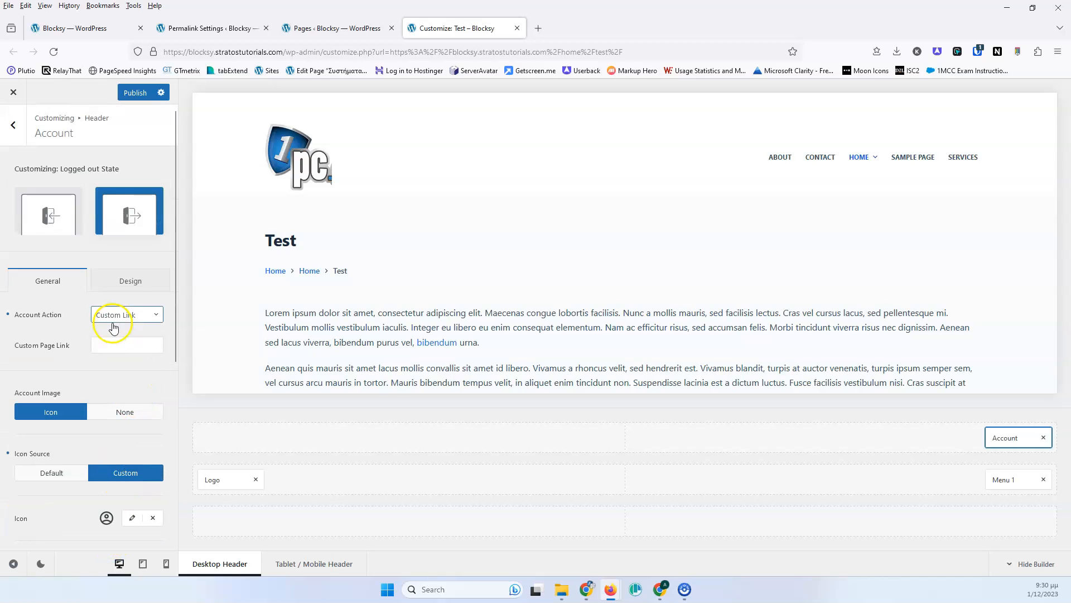
pyautogui.click(121, 278)
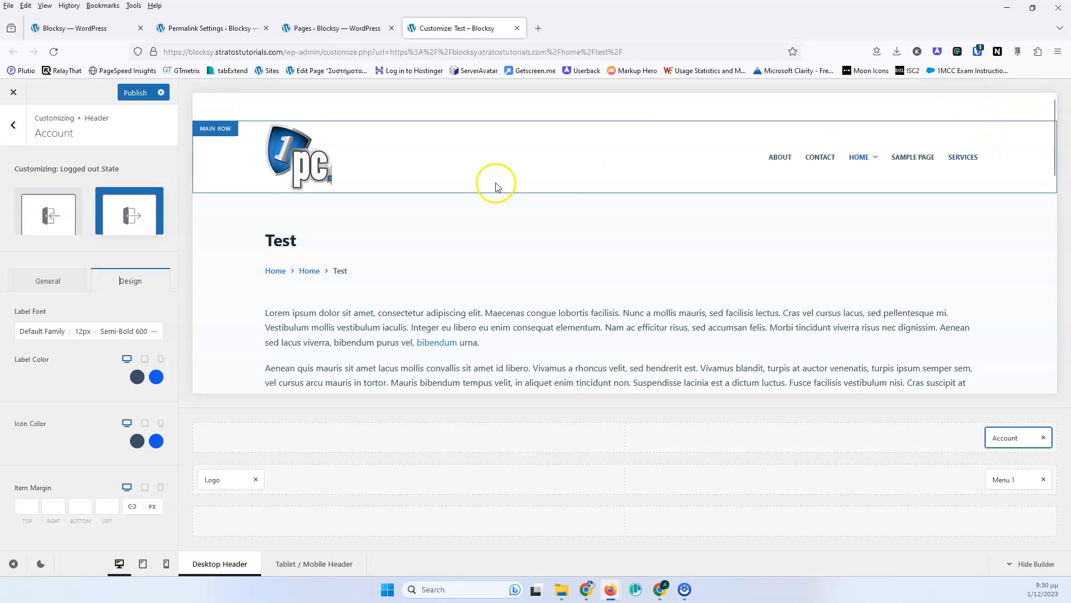
pyautogui.click(62, 279)
pyautogui.scroll(-5, 83, 391)
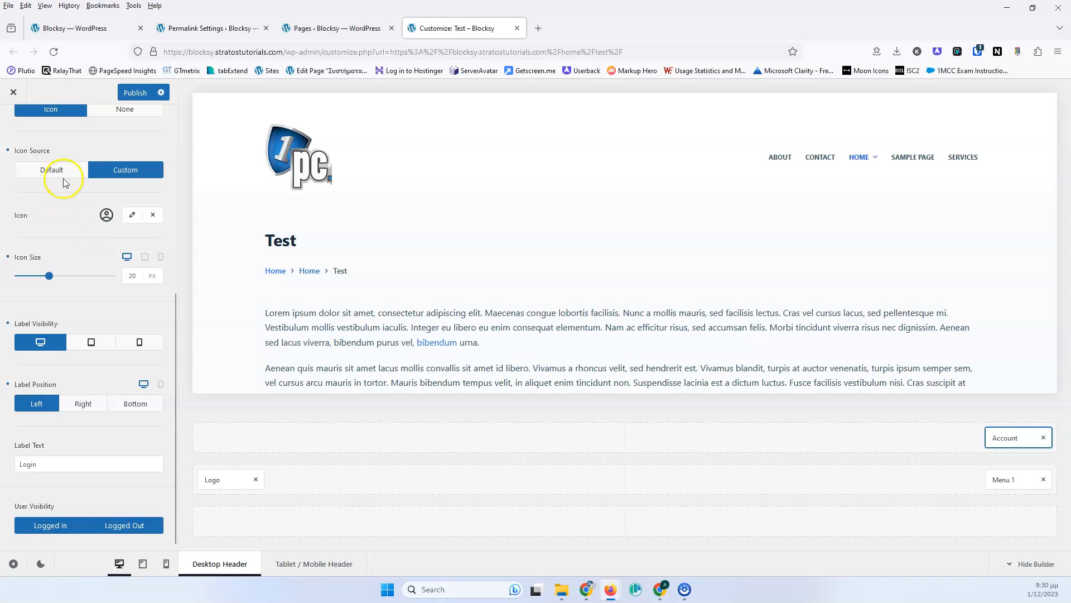
pyautogui.scroll(3, 66, 190)
pyautogui.click(123, 296)
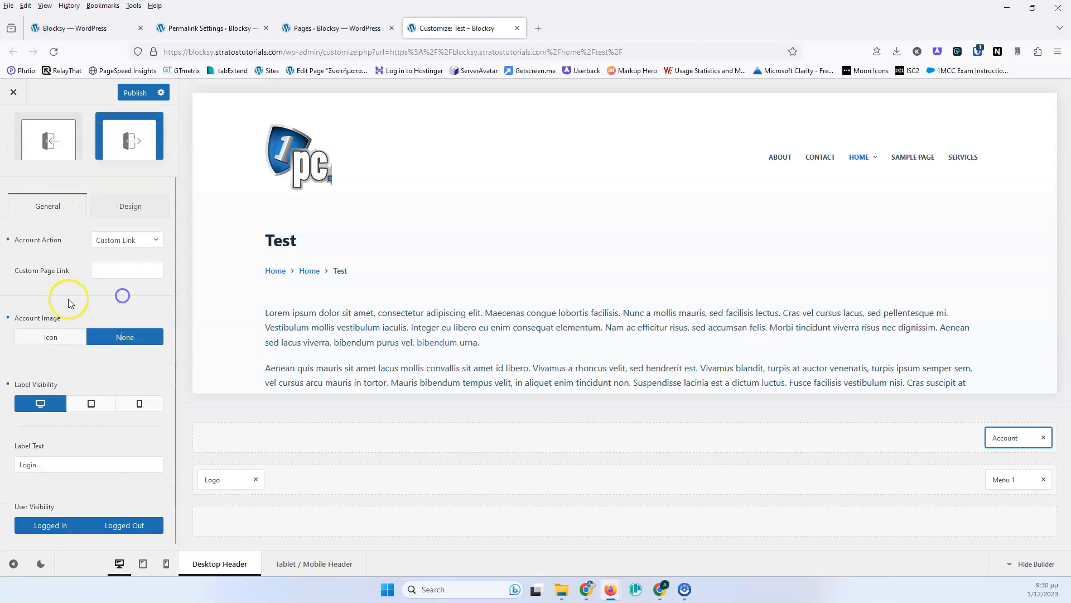
pyautogui.click(39, 338)
pyautogui.scroll(-5, 71, 296)
pyautogui.click(76, 525)
pyautogui.click(136, 93)
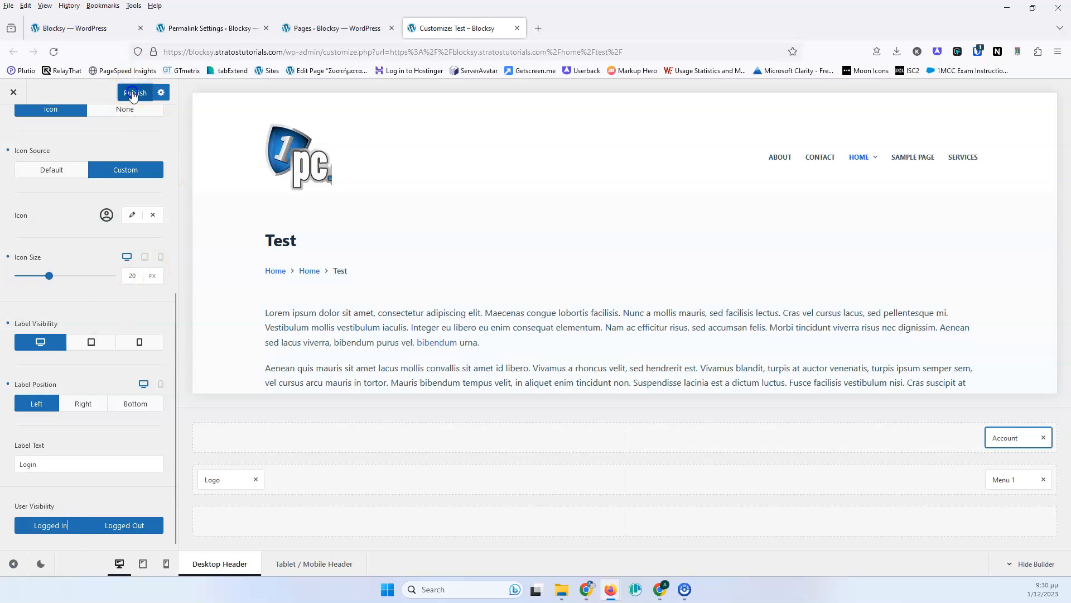
pyautogui.click(54, 52)
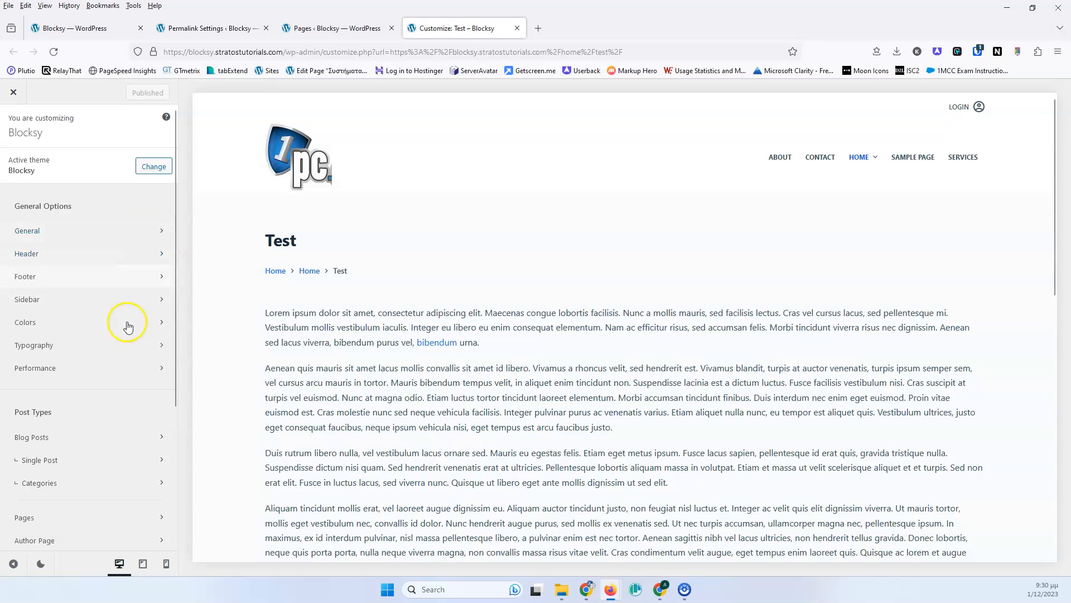
# - Reopen the Account element's design settings and examine the label font options
pyautogui.scroll(-4, 82, 376)
pyautogui.scroll(5, 73, 290)
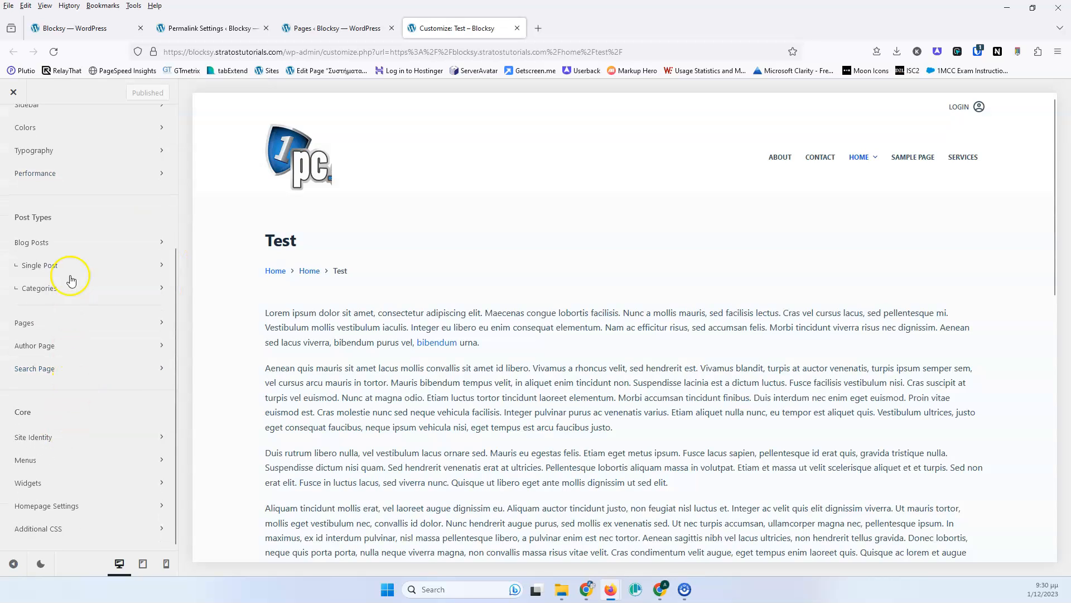
pyautogui.click(67, 258)
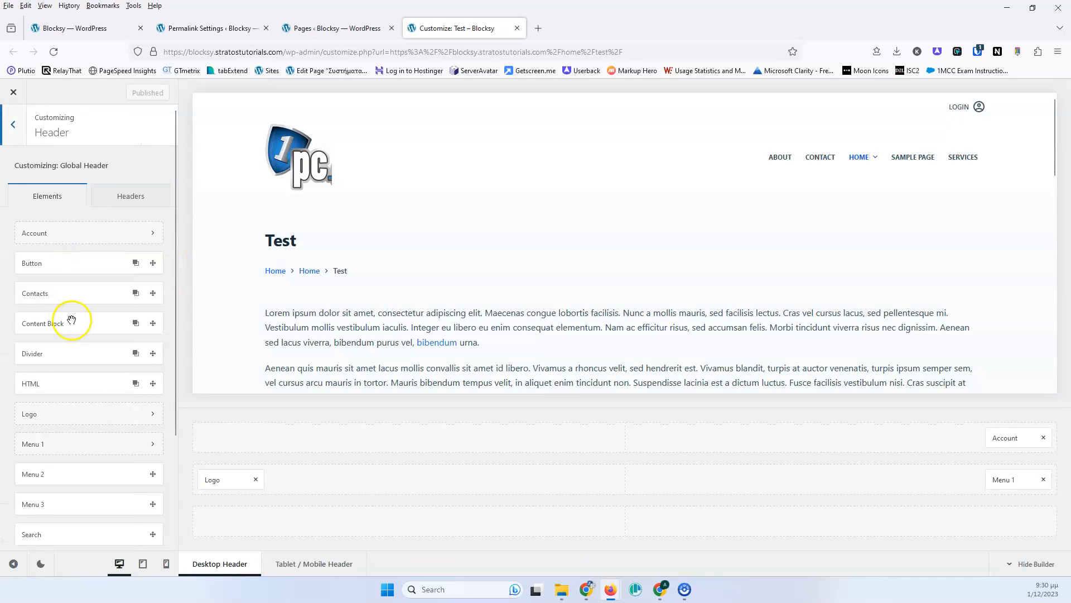
pyautogui.click(1004, 438)
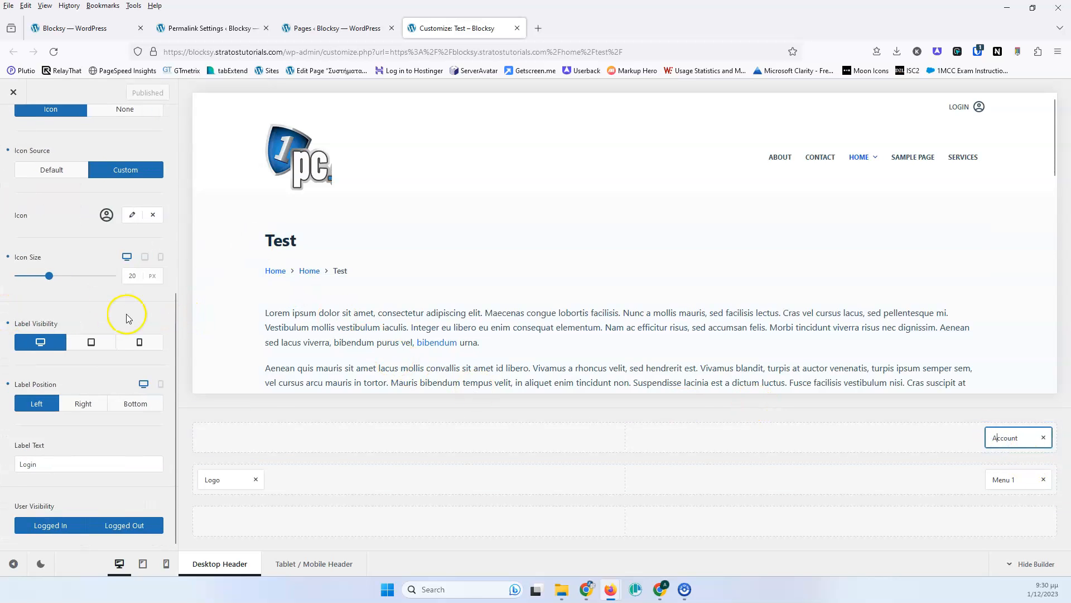
pyautogui.scroll(5, 128, 319)
pyautogui.click(127, 279)
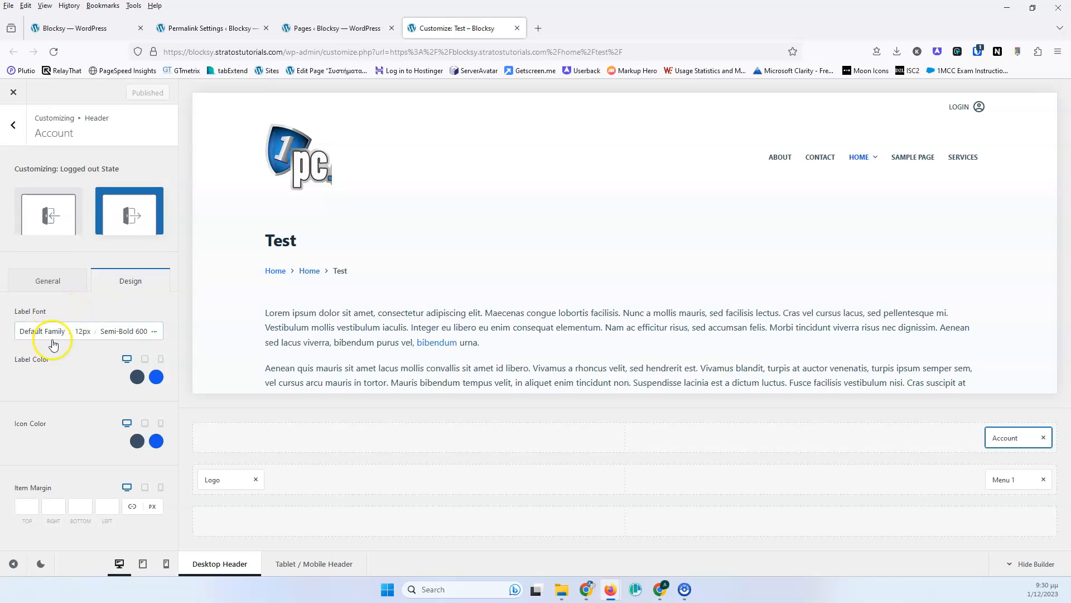
pyautogui.click(153, 332)
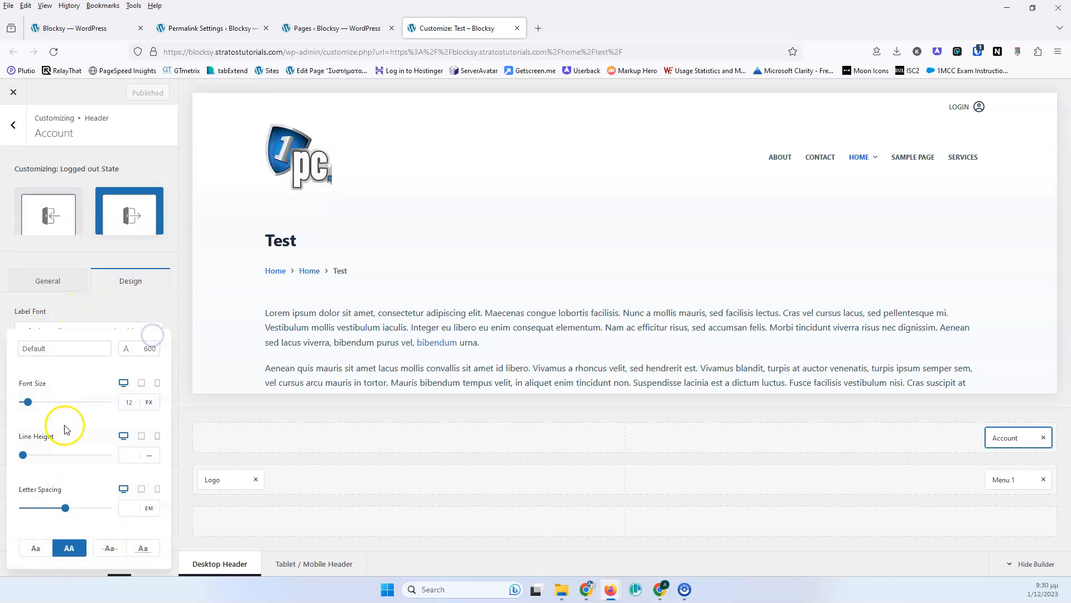
pyautogui.click(94, 305)
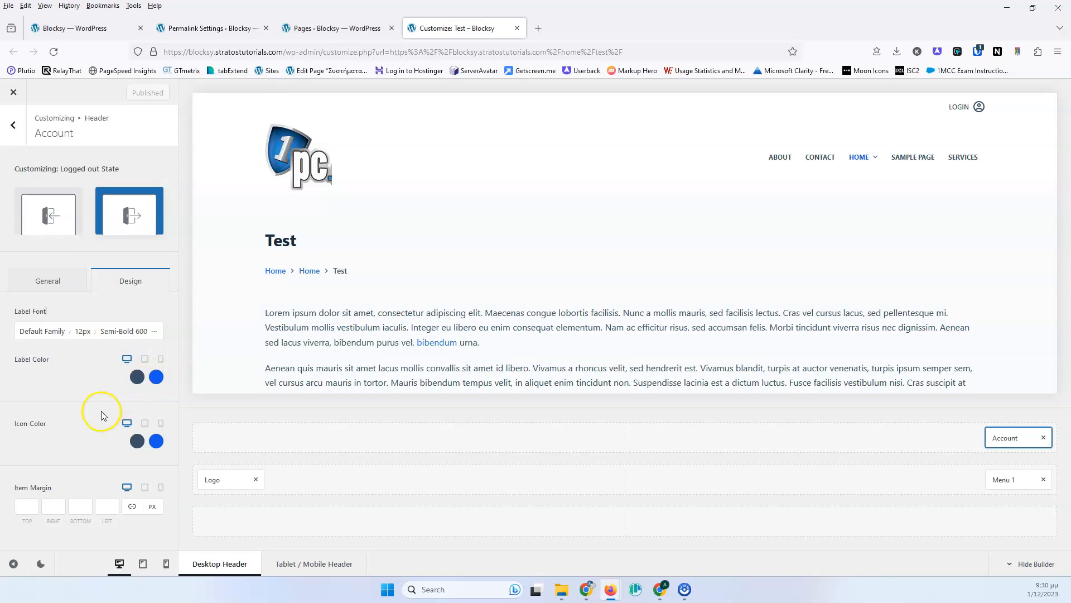
# - Examine the item margin fields, then switch the Account element to its Logged In state's general settings
pyautogui.click(23, 510)
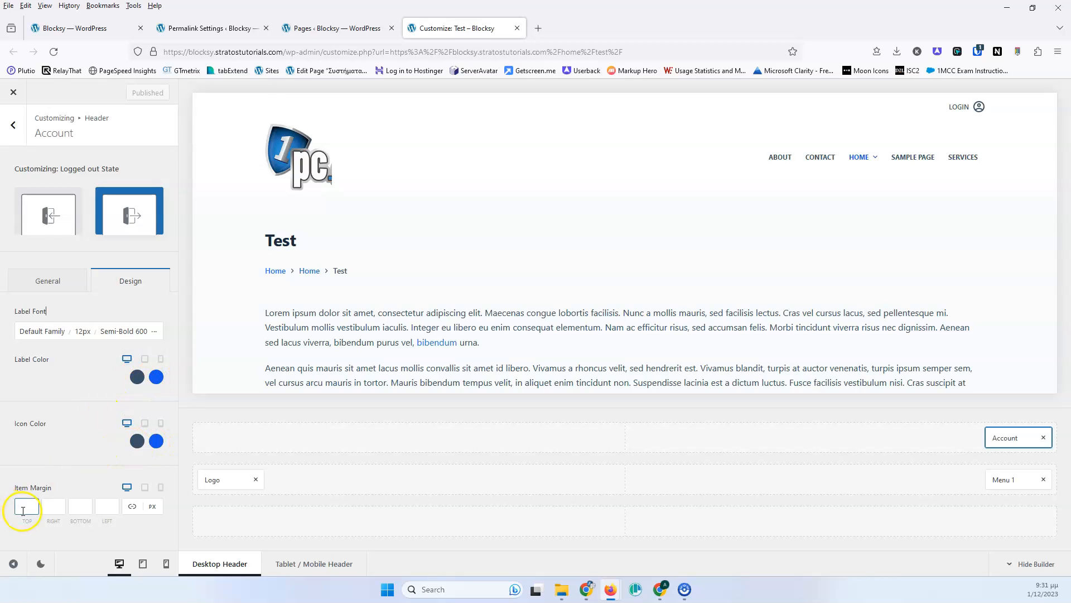
pyautogui.click(48, 503)
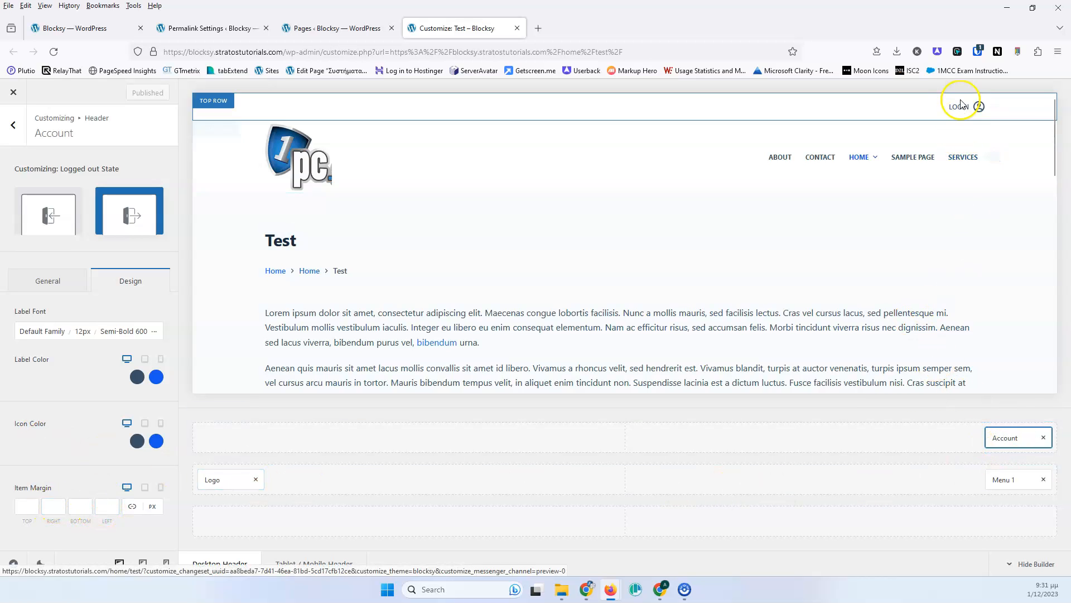
pyautogui.click(48, 214)
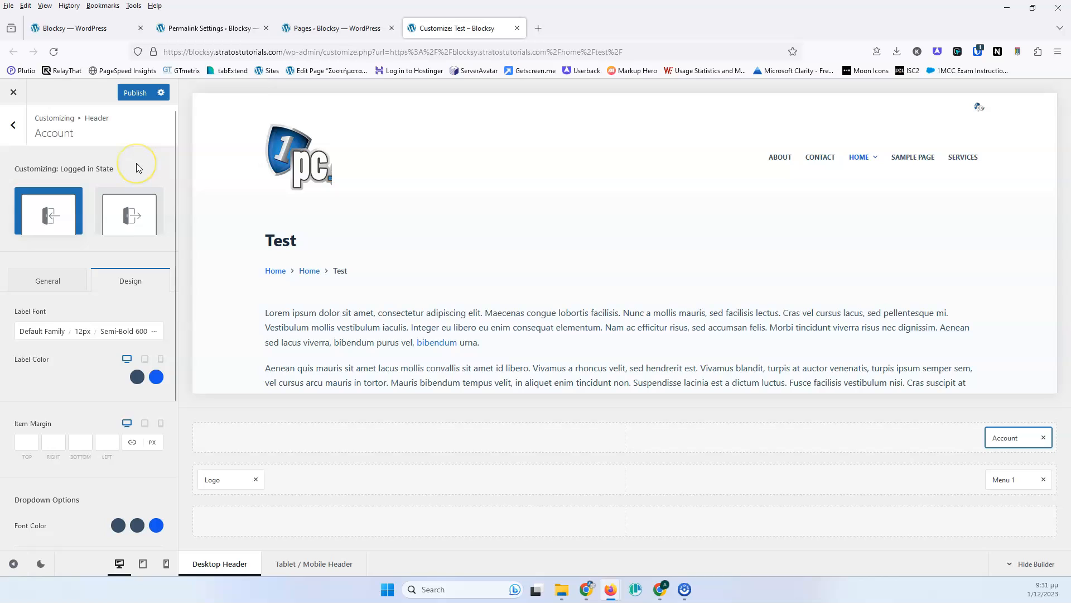
pyautogui.click(51, 280)
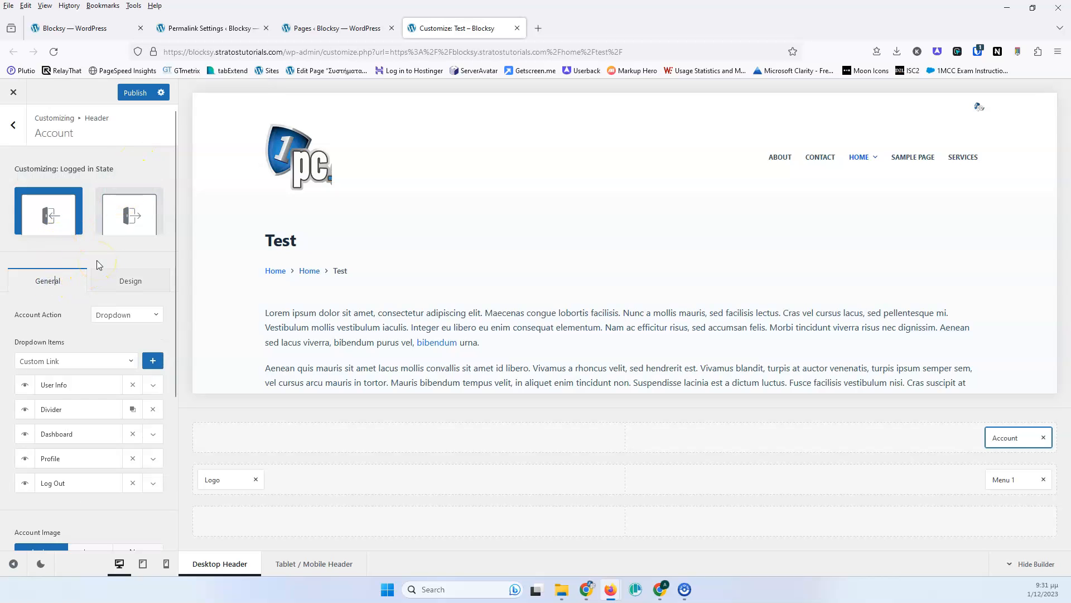
# - Try switching the logged-in Account Action to Link and back to Dropdown
pyautogui.click(50, 215)
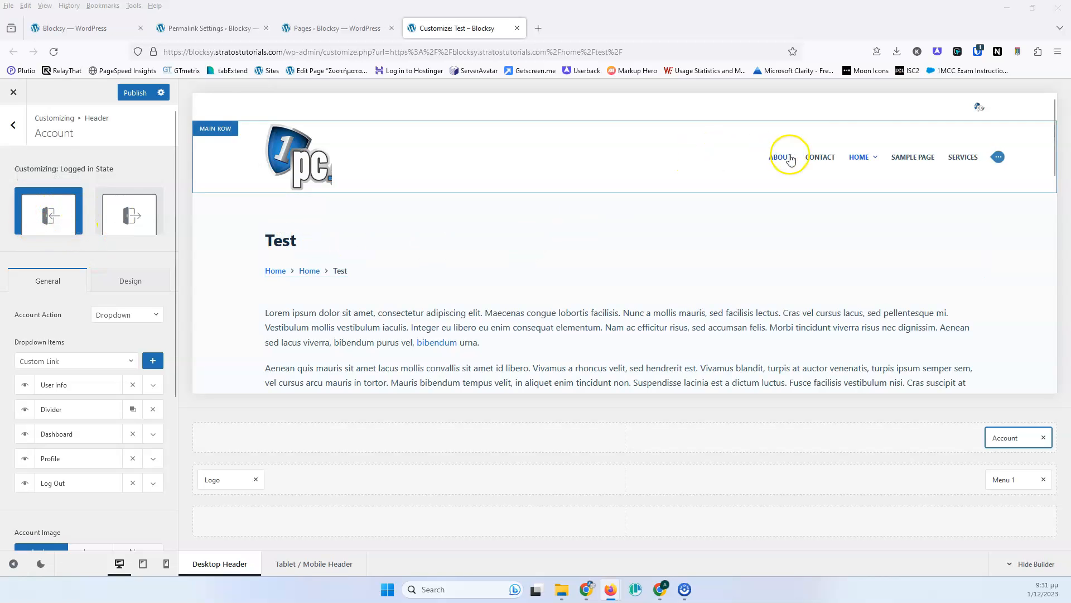
pyautogui.moveTo(979, 106)
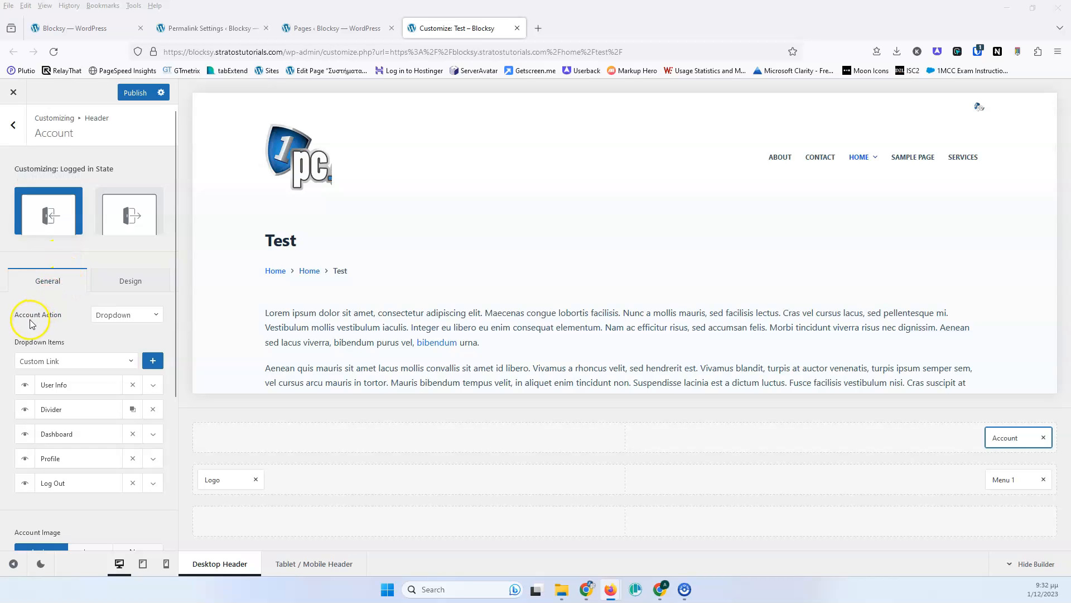
pyautogui.click(126, 315)
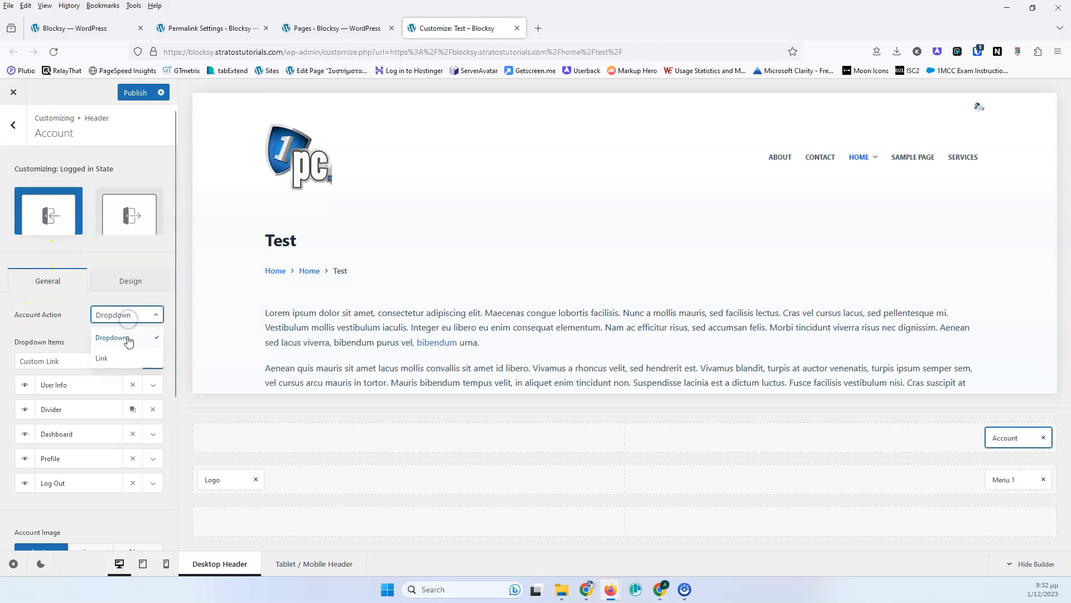
pyautogui.click(125, 353)
pyautogui.click(127, 315)
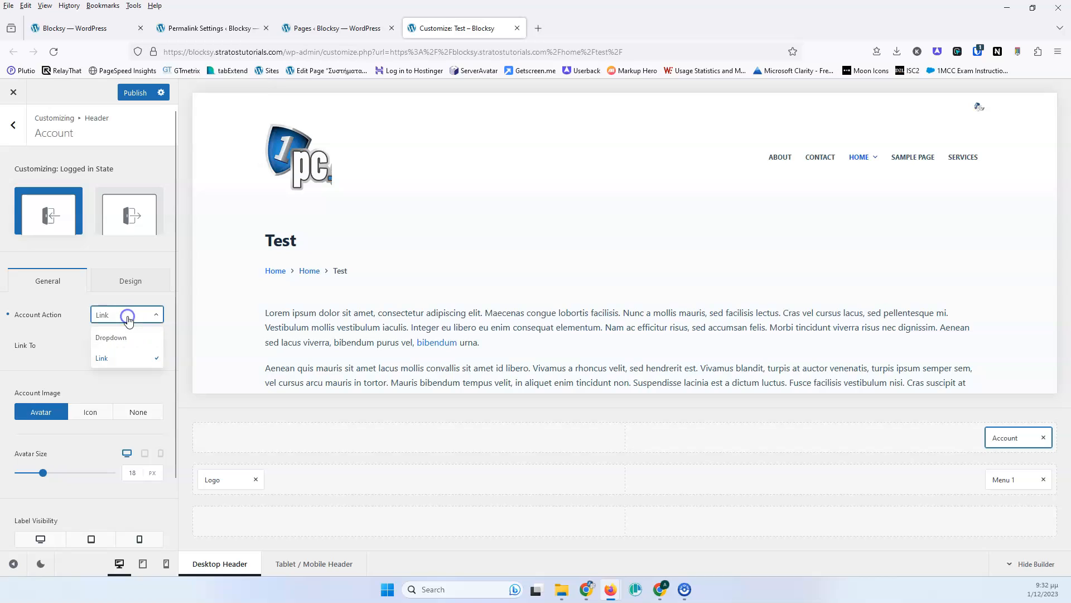
pyautogui.click(130, 337)
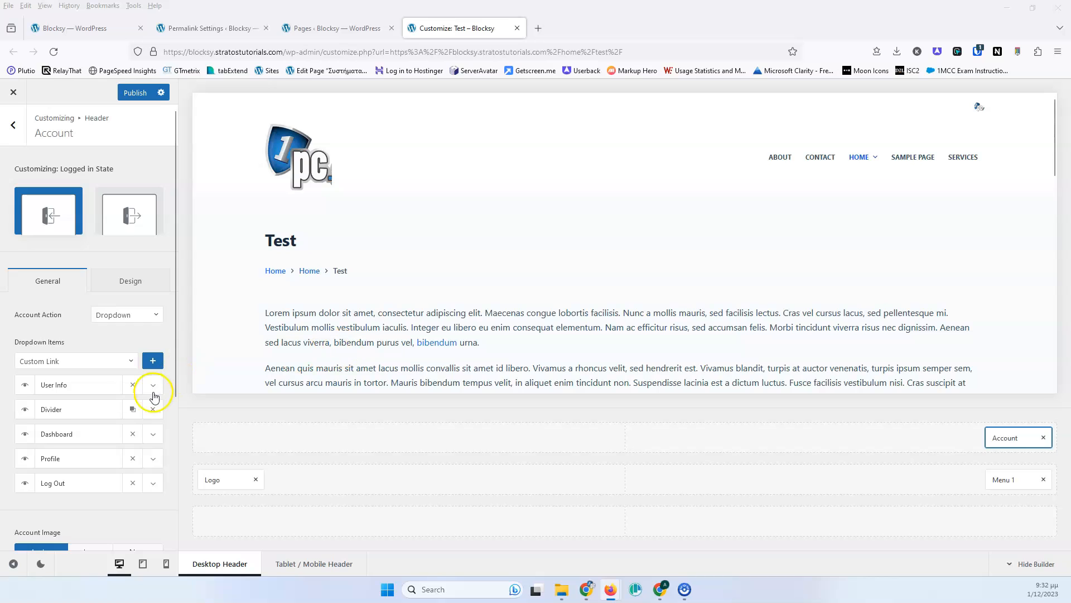
# - Turn off the User Info item's User Avatar option and delete the User Info item
pyautogui.click(152, 386)
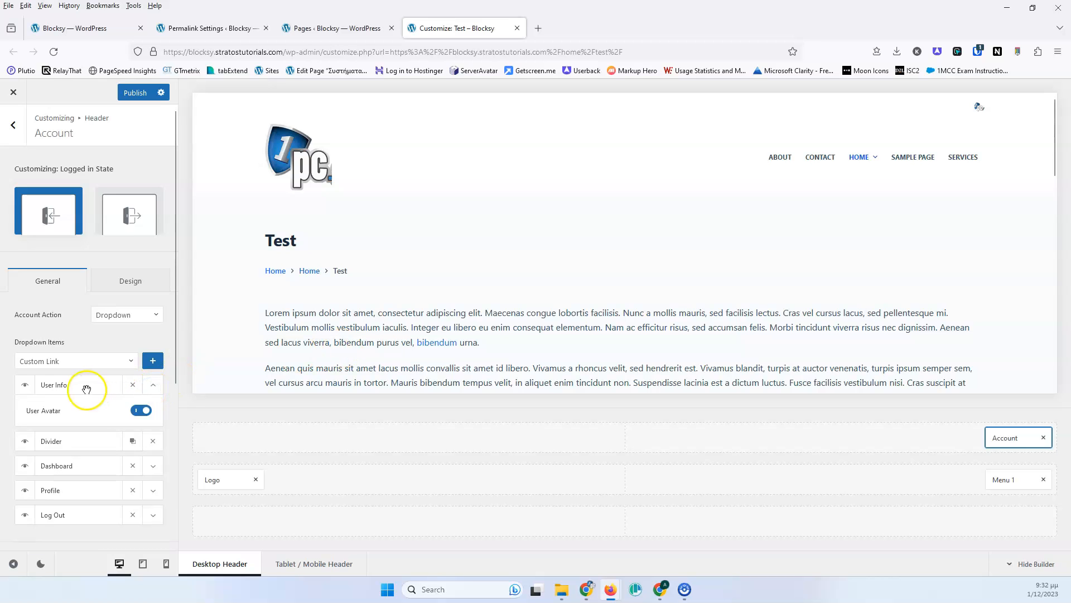
pyautogui.click(140, 411)
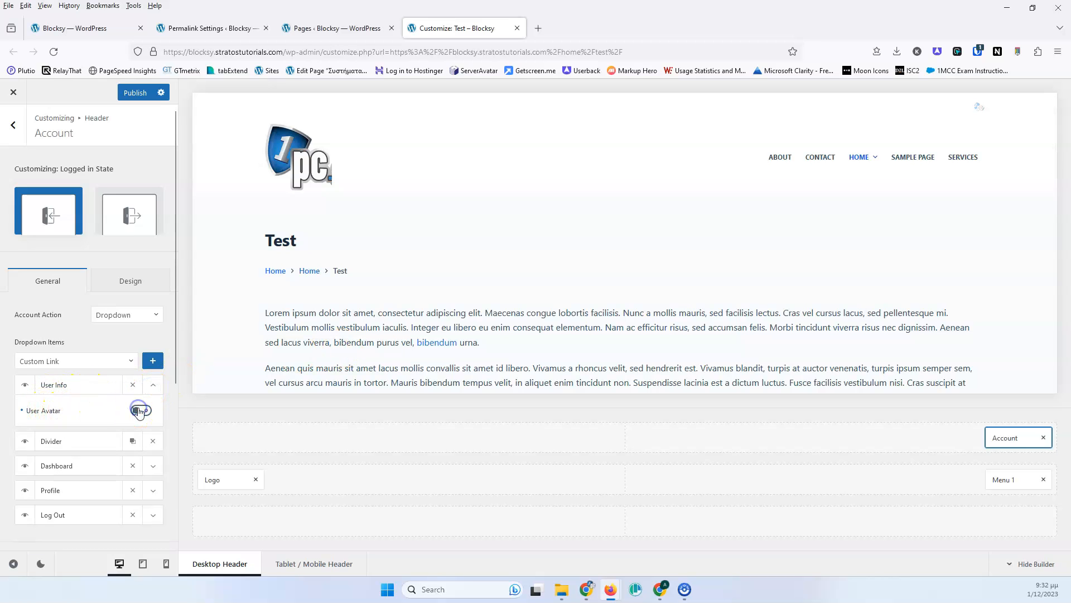
pyautogui.click(132, 386)
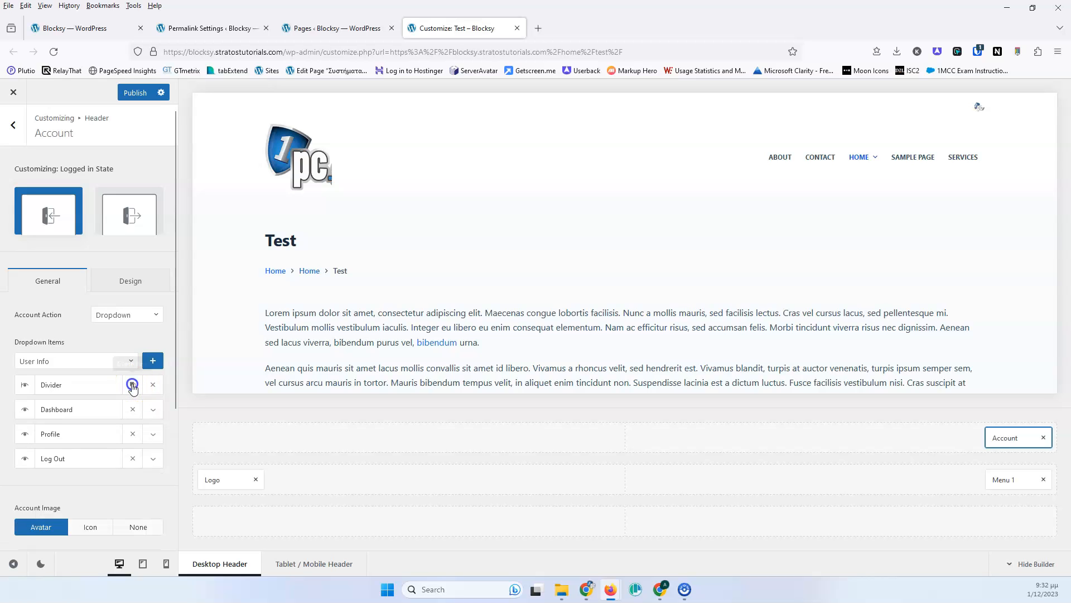
# - Re-add the User Info item to the dropdown items and move it to the top of the list
pyautogui.moveTo(979, 107)
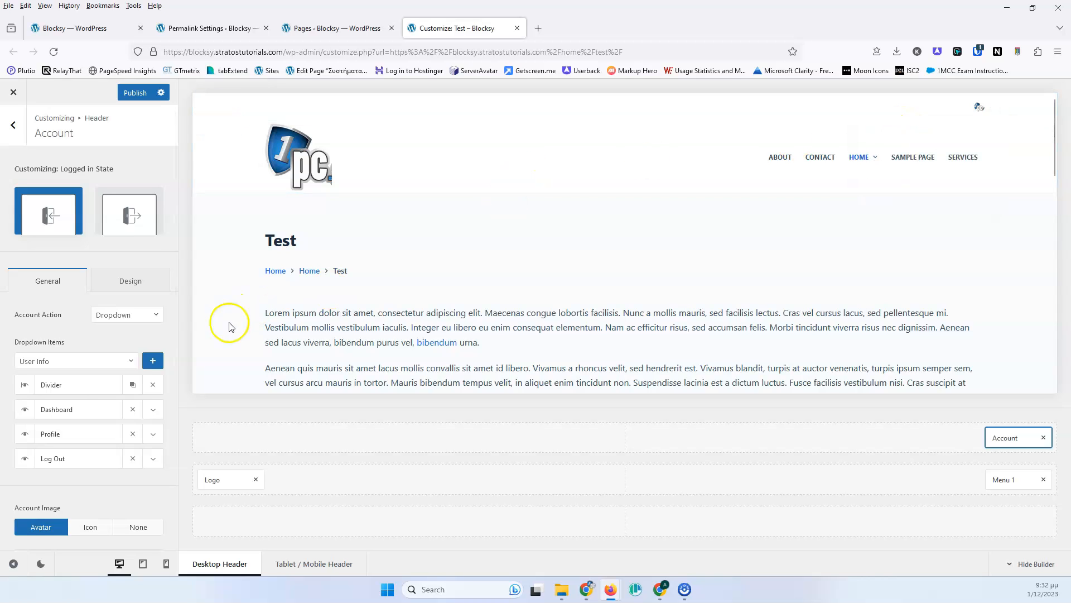
pyautogui.click(153, 361)
pyautogui.moveTo(56, 483)
pyautogui.mouseDown()
pyautogui.moveTo(65, 437)
pyautogui.moveTo(52, 377)
pyautogui.mouseUp()
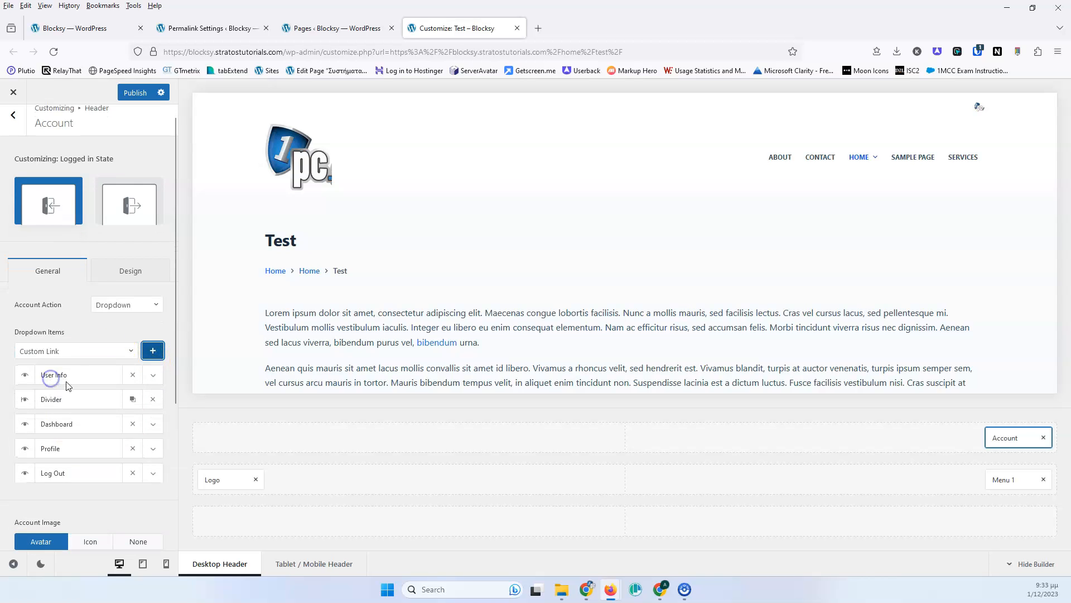
# - Clone the Divider item and position the copy between Profile and Log Out
pyautogui.click(133, 400)
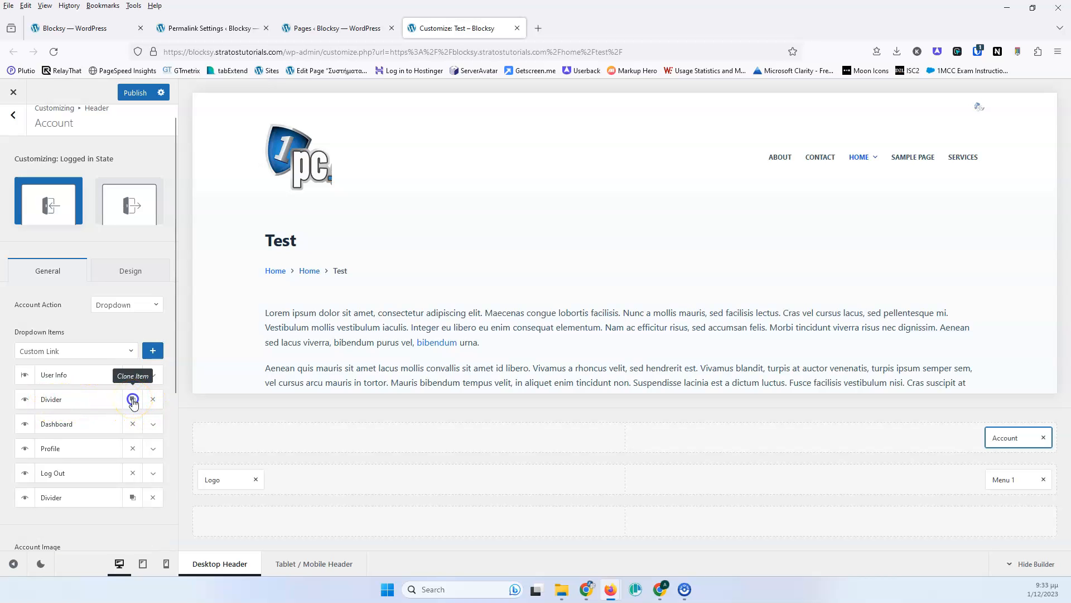
pyautogui.moveTo(91, 496)
pyautogui.mouseDown()
pyautogui.moveTo(89, 407)
pyautogui.moveTo(67, 429)
pyautogui.mouseUp()
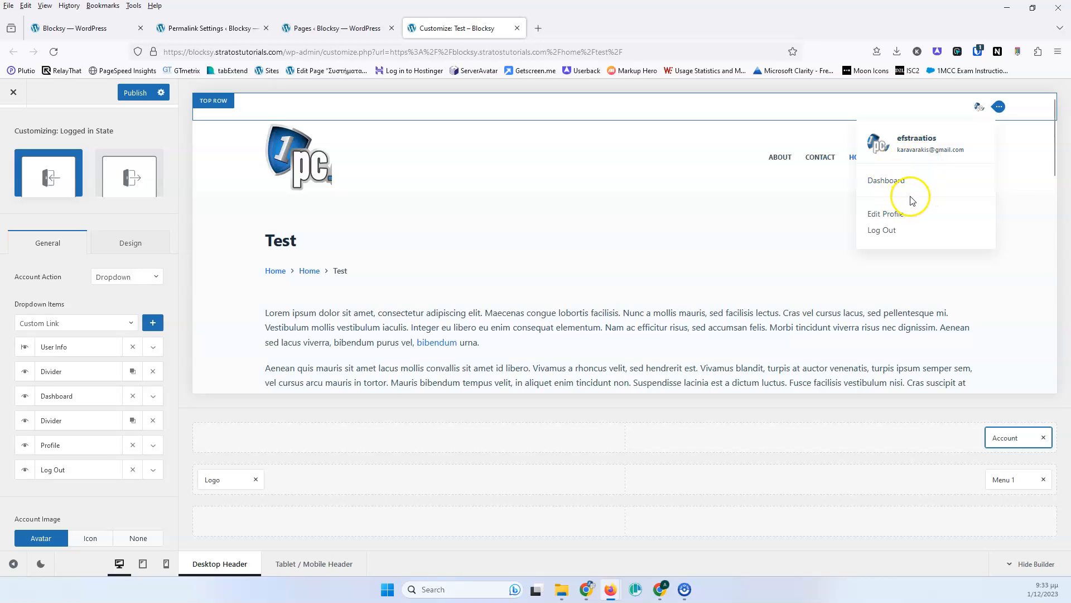
pyautogui.moveTo(59, 370); pyautogui.dragTo(64, 414)
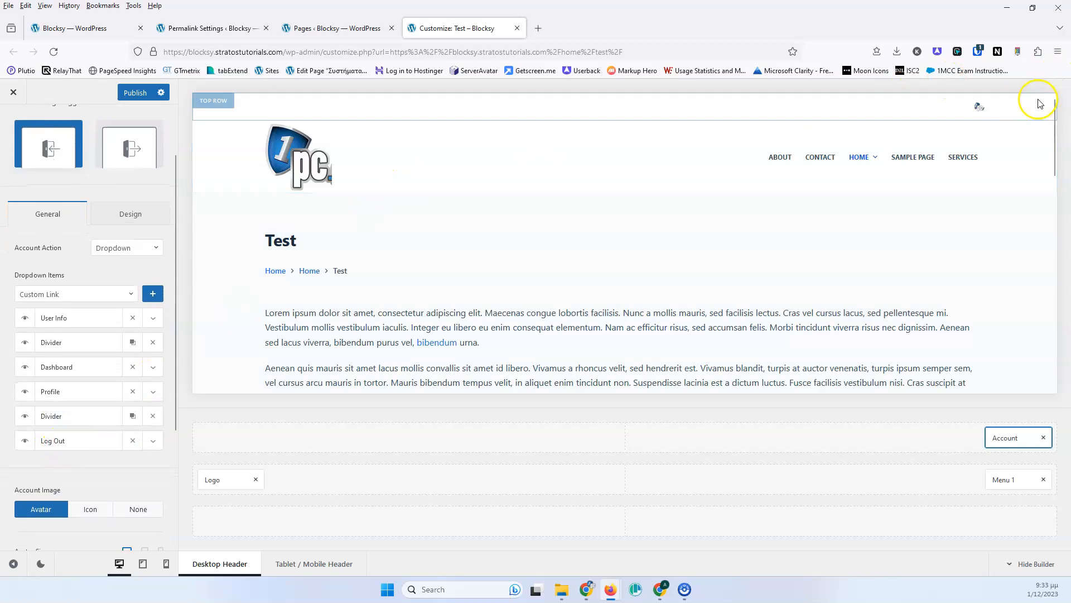
pyautogui.moveTo(979, 106)
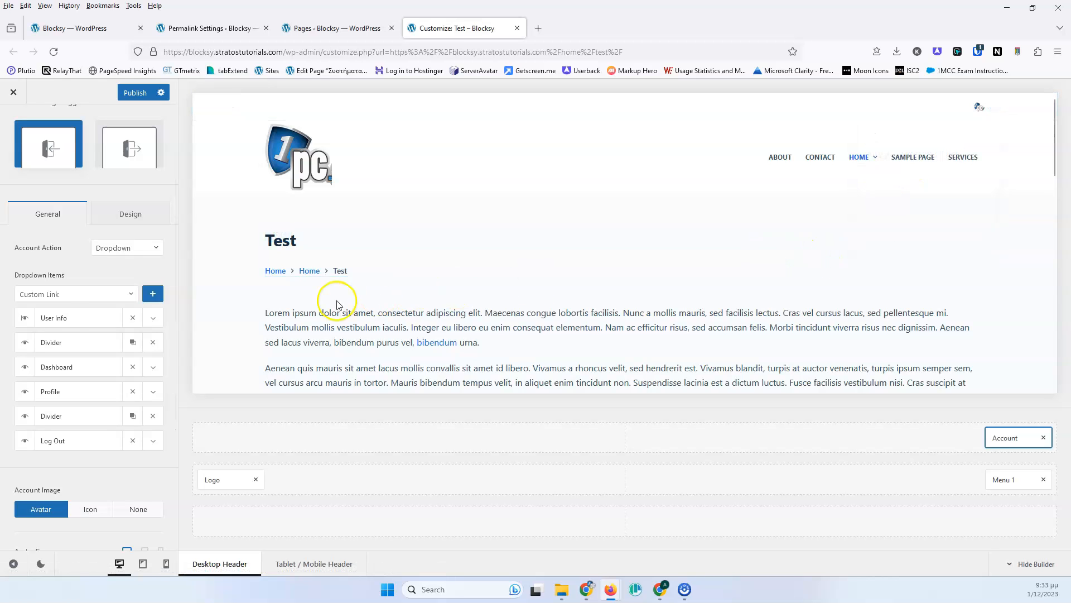
# - Expand the Dashboard, Profile and Log Out dropdown items to examine their label settings
pyautogui.click(152, 367)
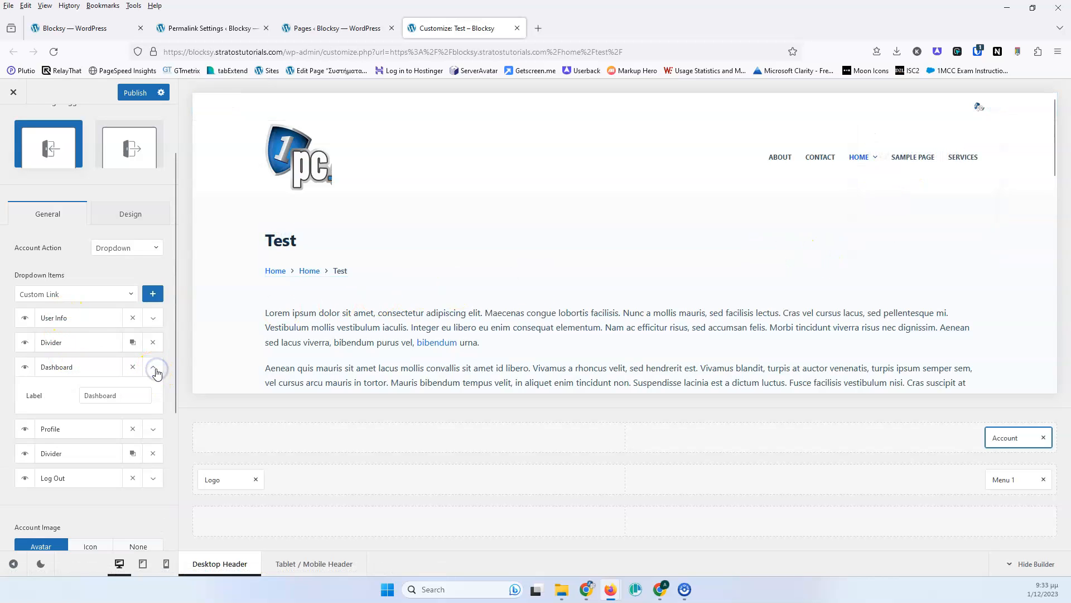
pyautogui.click(124, 396)
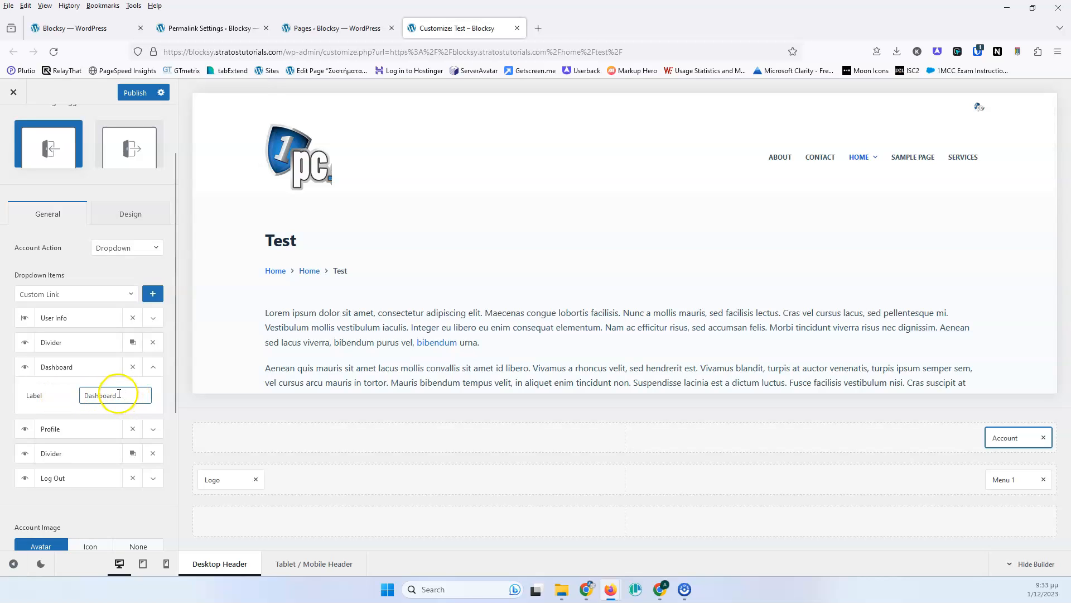
pyautogui.click(149, 436)
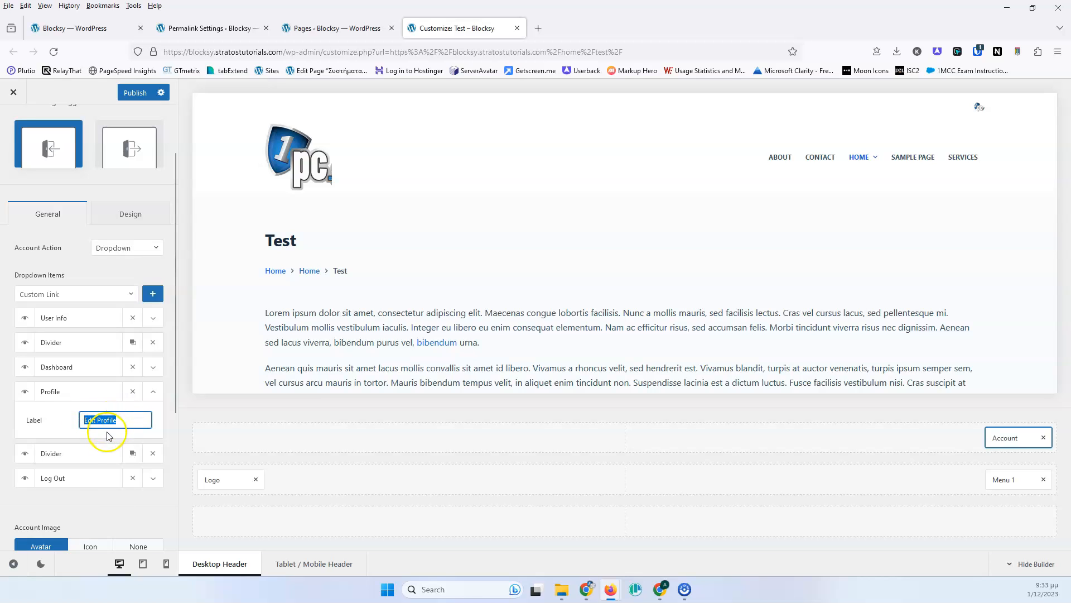
pyautogui.click(152, 478)
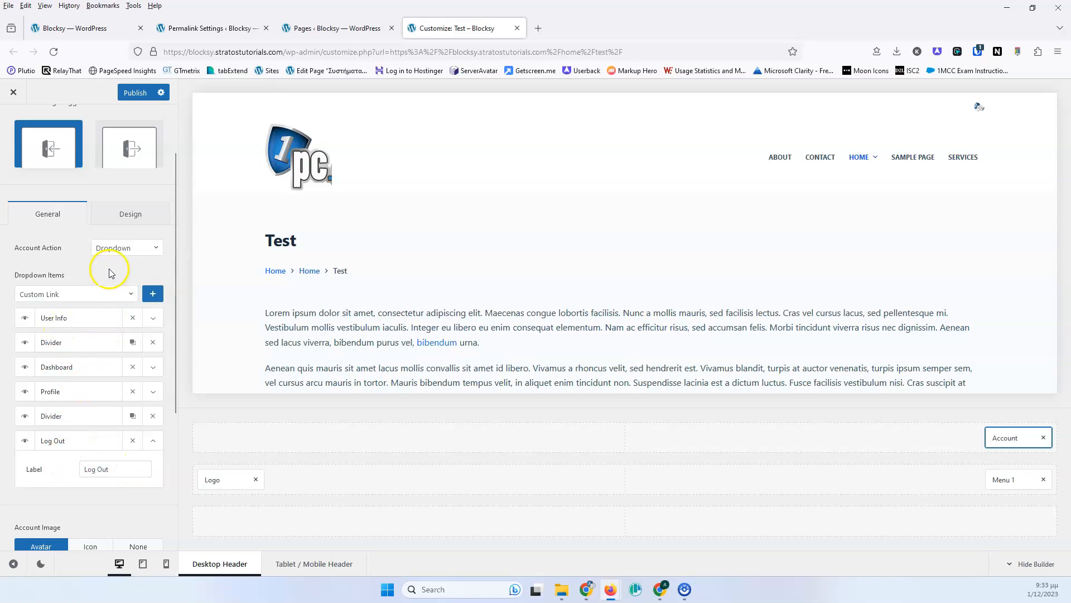
# - Add a Custom Link item to the account dropdown and review its label and link fields
pyautogui.click(107, 294)
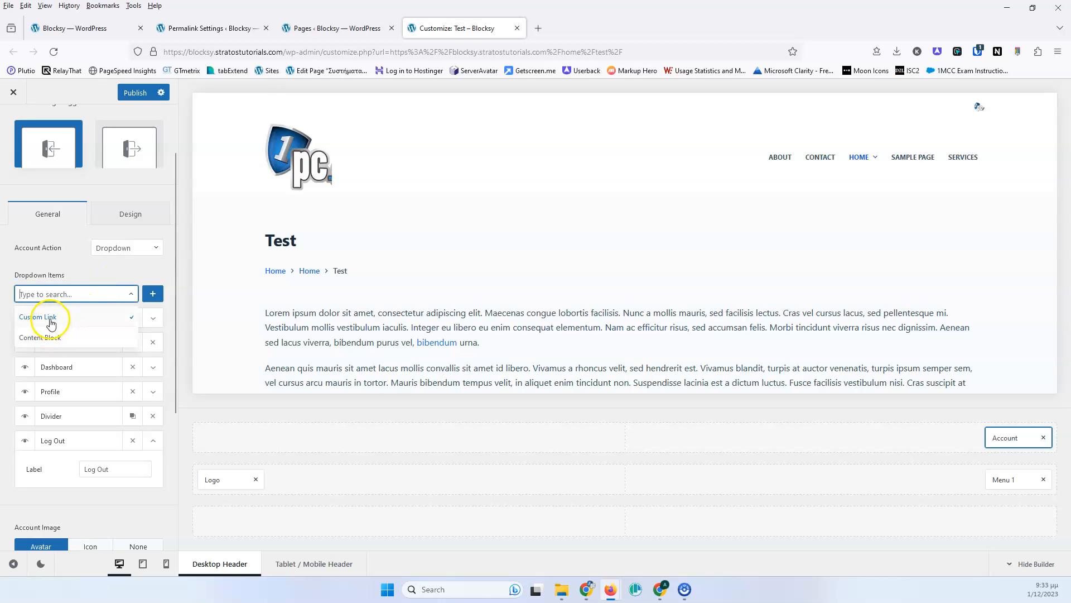
pyautogui.click(56, 315)
pyautogui.click(154, 297)
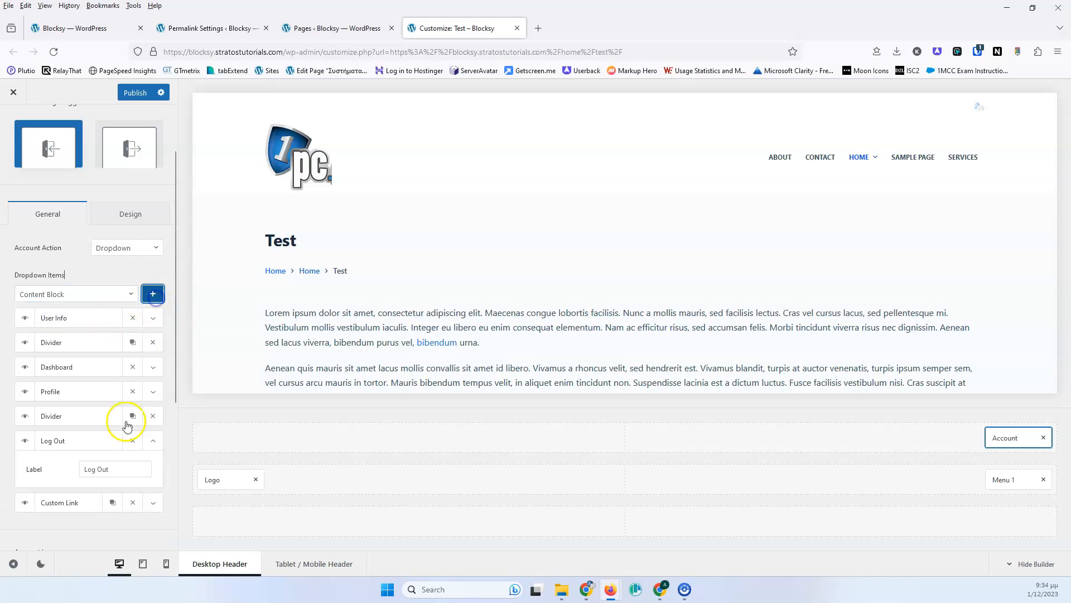
pyautogui.click(154, 503)
pyautogui.scroll(-4, 111, 391)
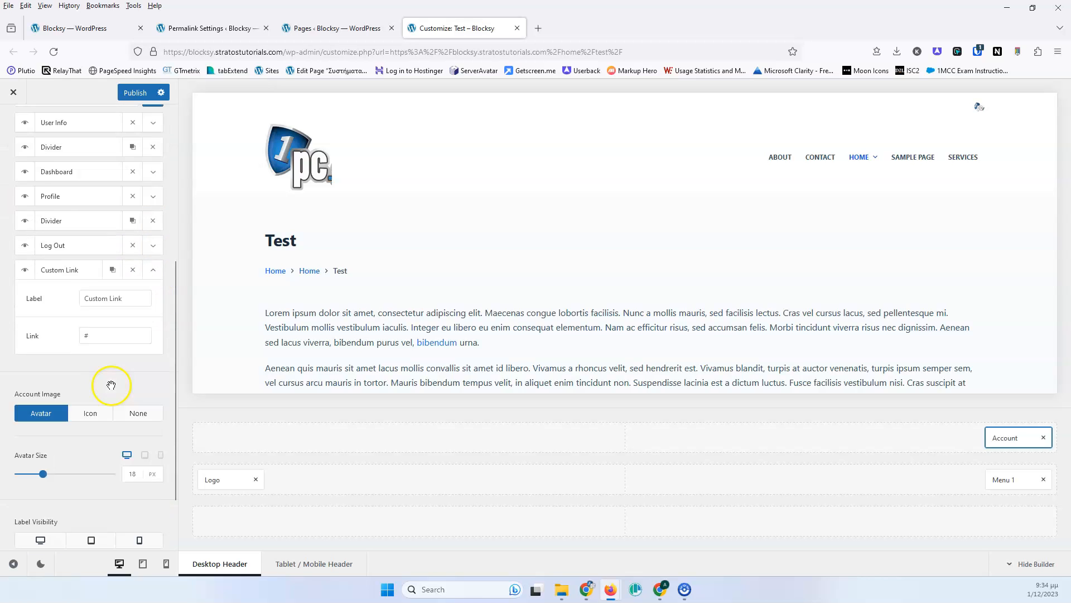
pyautogui.scroll(1, 85, 295)
pyautogui.click(104, 349)
pyautogui.click(103, 345)
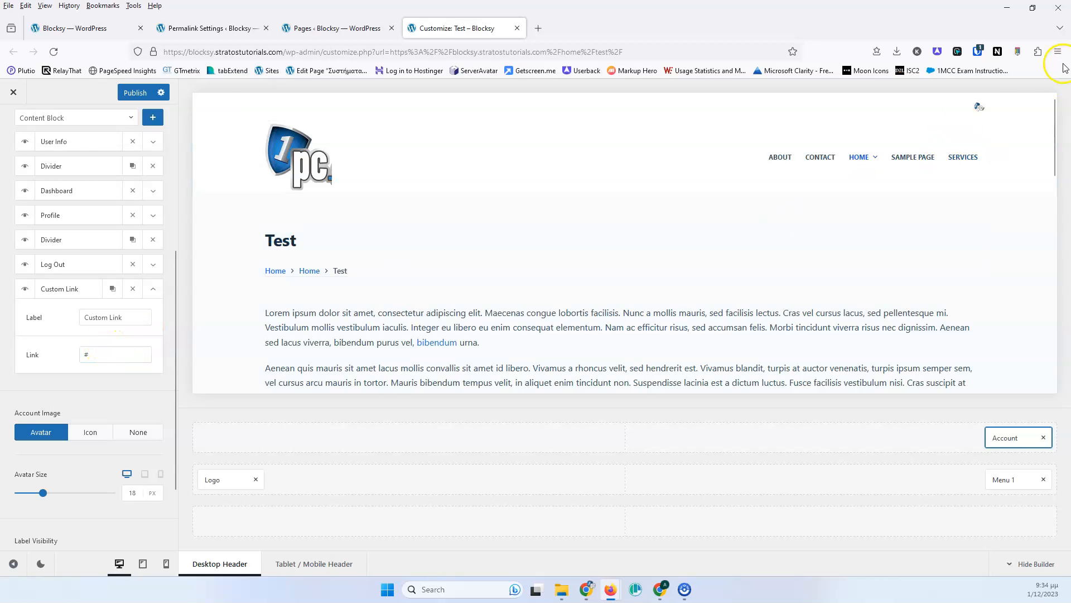
pyautogui.moveTo(980, 107)
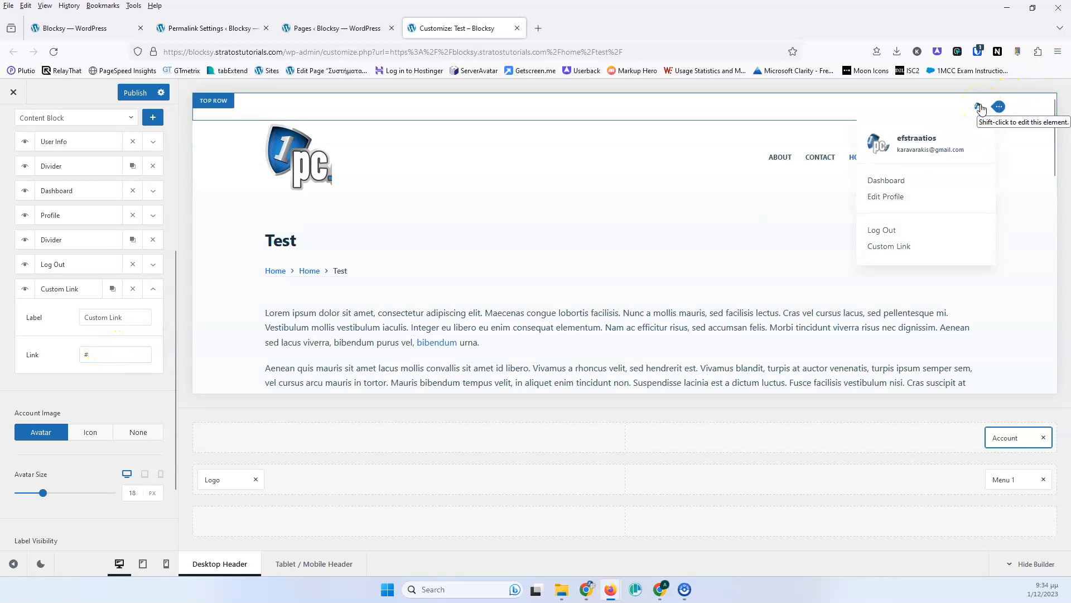
pyautogui.click(101, 355)
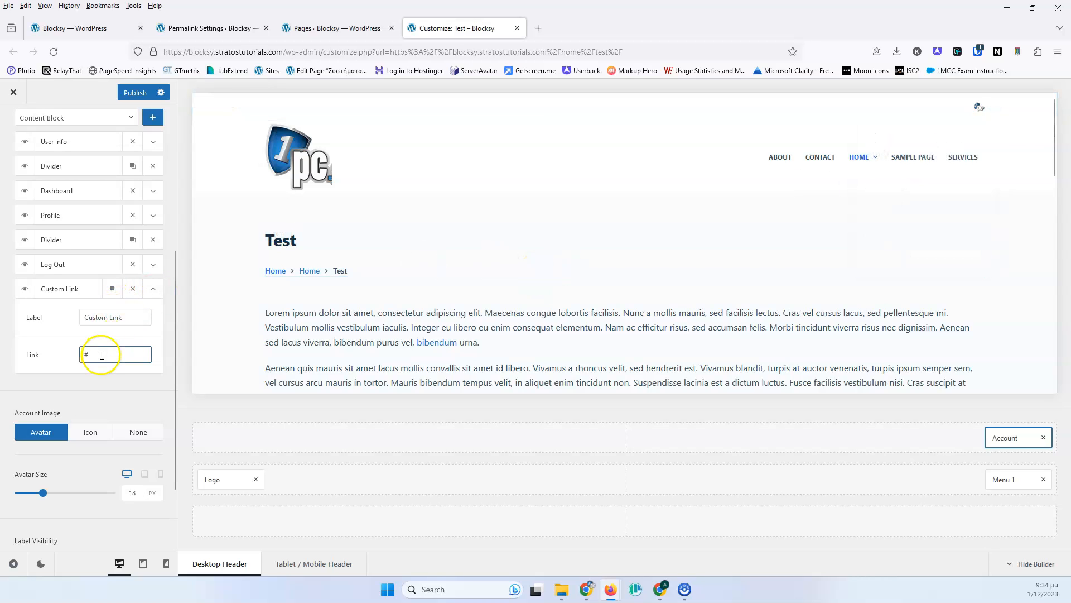
# - Clone the Custom Link item twice and add a Content Block item to the dropdown, expanding its settings
pyautogui.click(112, 289)
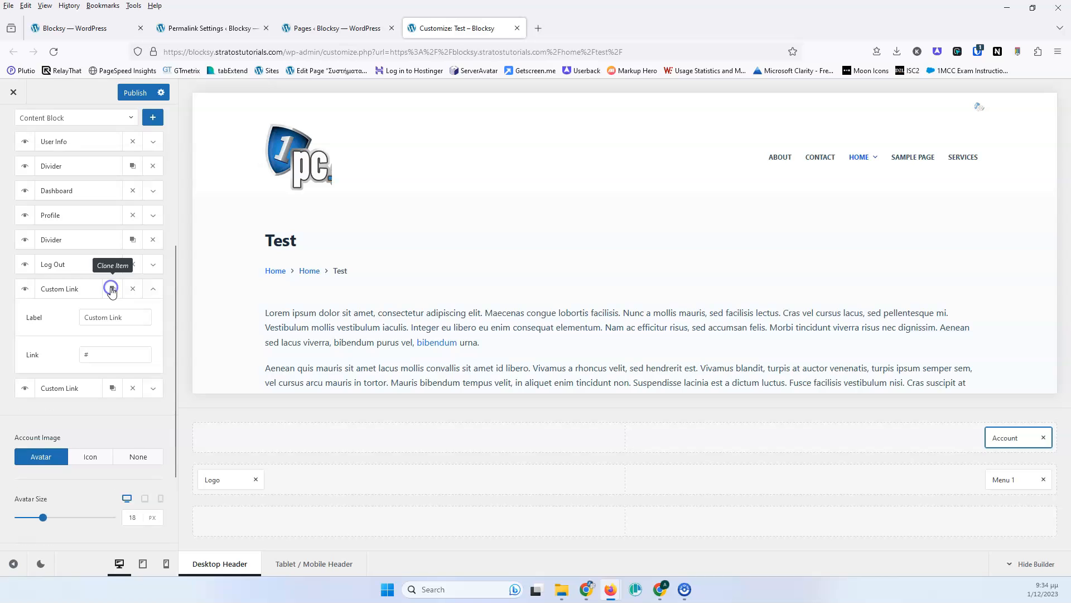
pyautogui.click(112, 388)
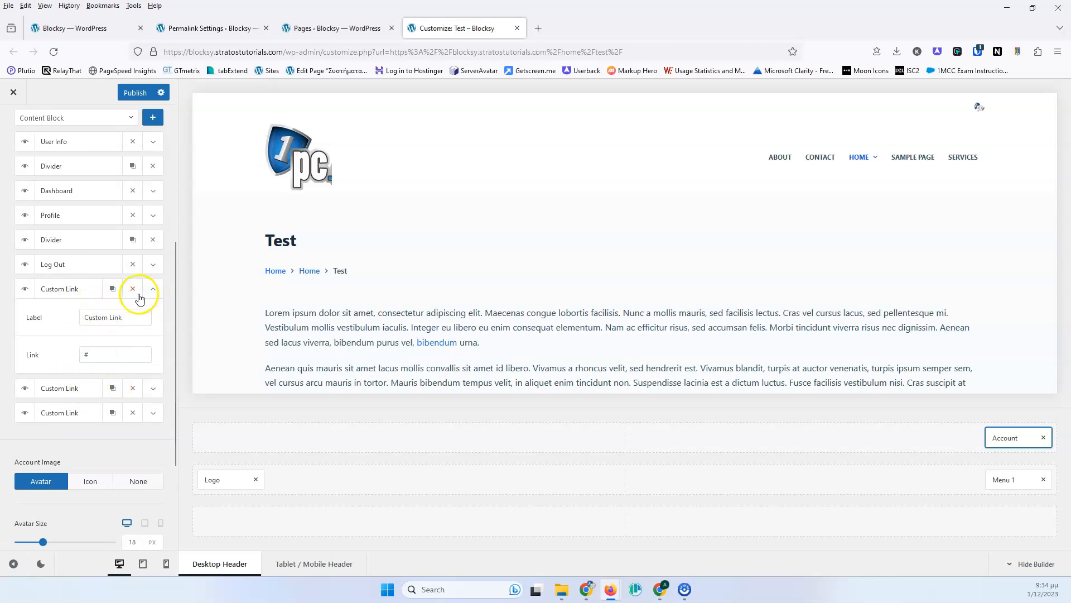
pyautogui.scroll(1, 98, 235)
pyautogui.scroll(4, 98, 234)
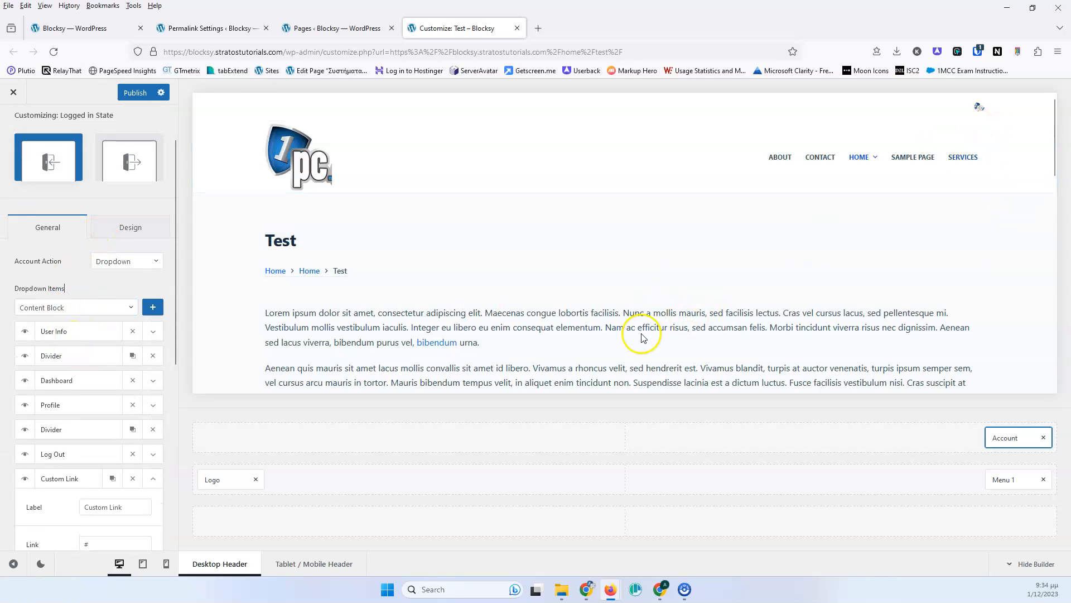
pyautogui.click(96, 307)
pyautogui.click(62, 331)
pyautogui.click(152, 307)
pyautogui.scroll(-5, 122, 313)
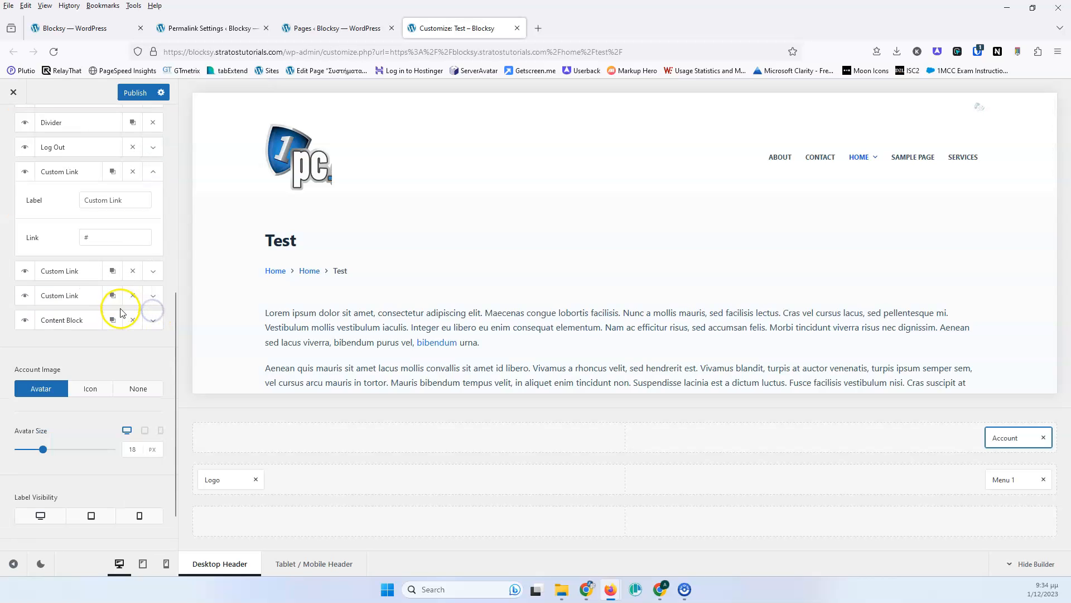
pyautogui.click(153, 320)
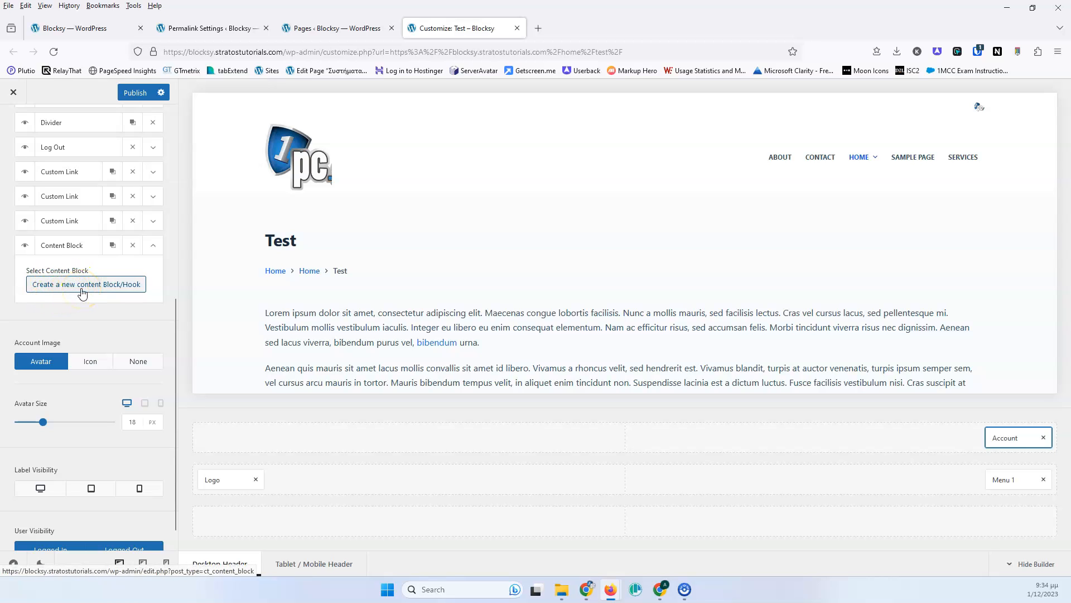
# - Publish the settings, open the Content Blocks page from the Content Block item, and return to the Customizer tab
pyautogui.click(135, 92)
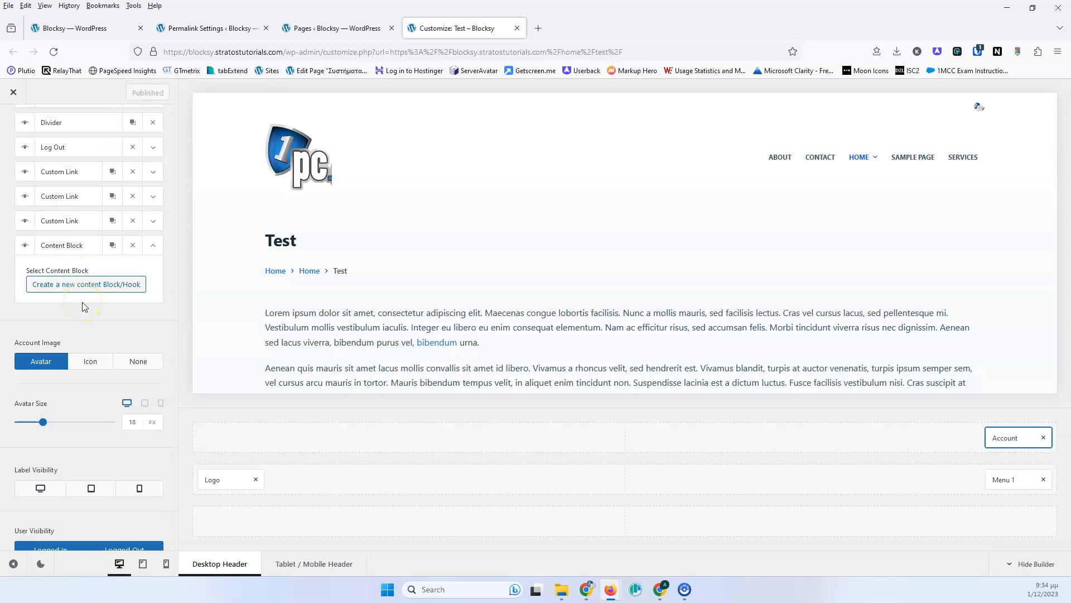
pyautogui.click(67, 286)
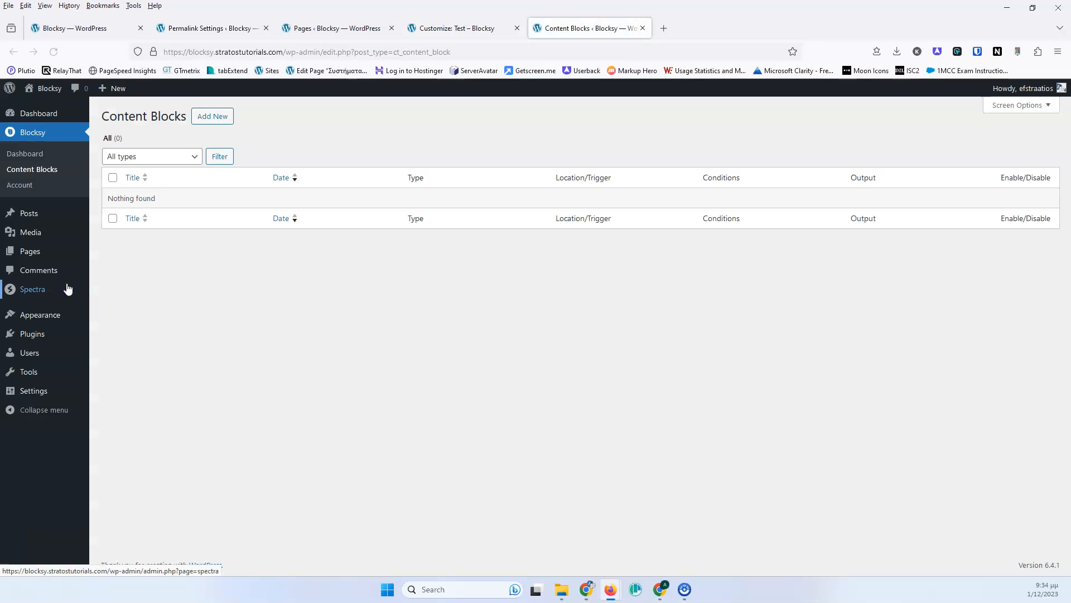
pyautogui.click(28, 174)
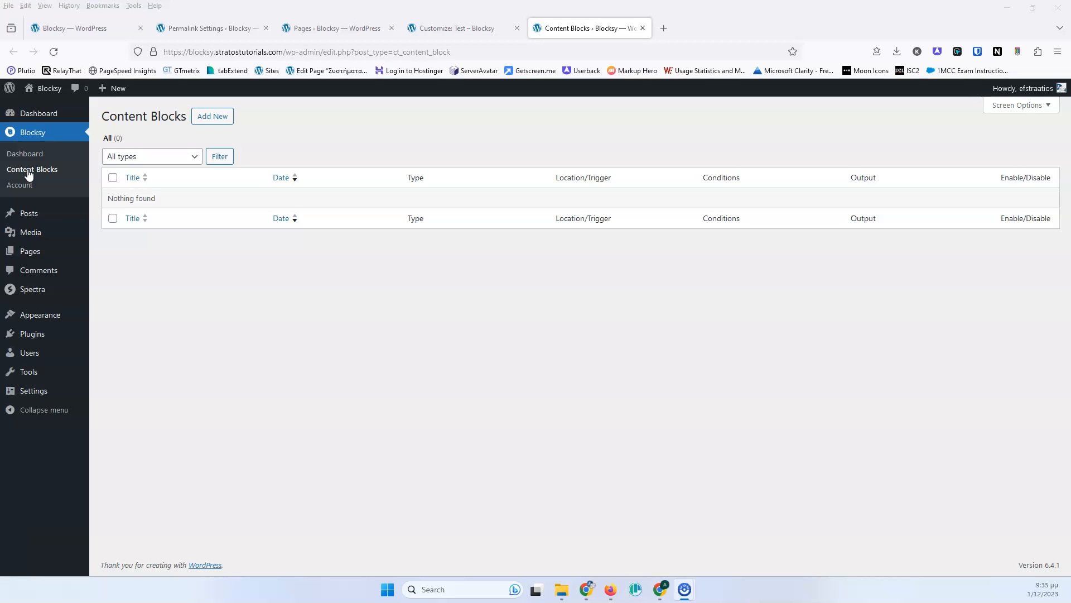
pyautogui.click(478, 28)
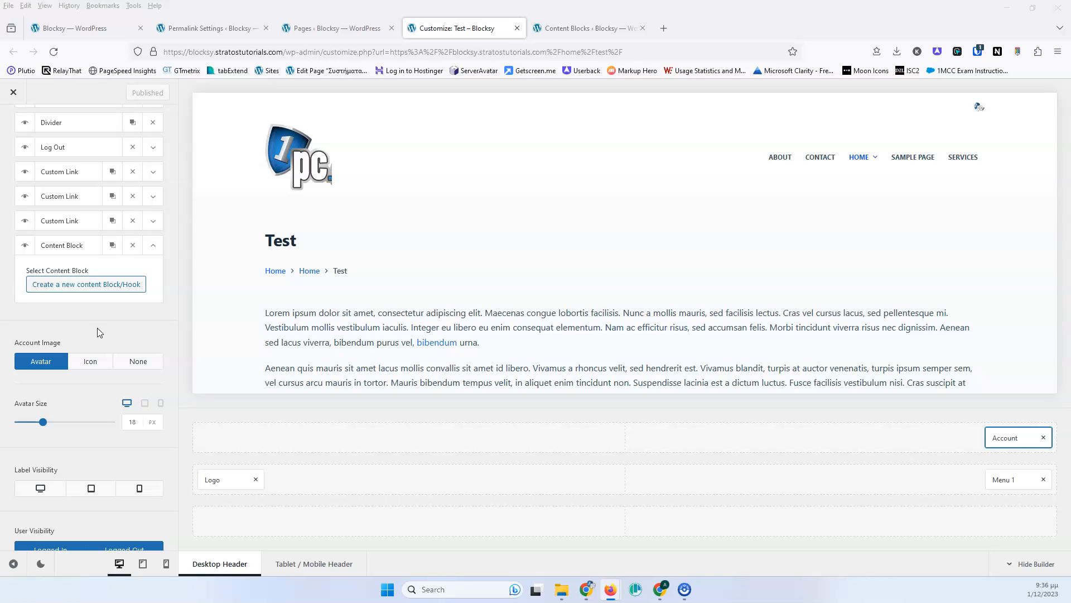
# - Remove the Content Block item and the two cloned Custom Link items from the dropdown
pyautogui.click(130, 247)
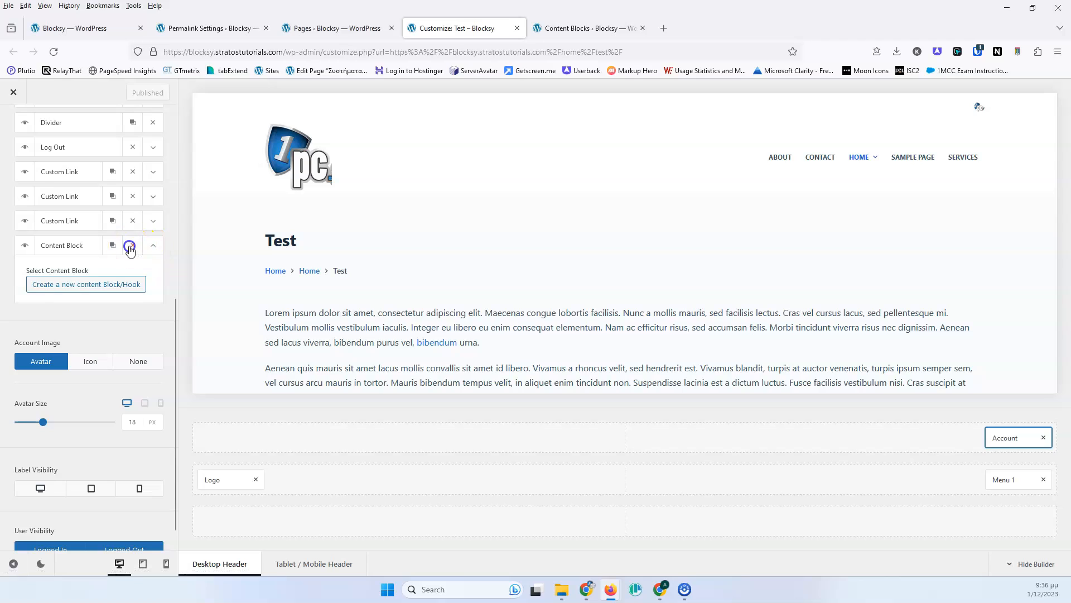
pyautogui.click(130, 247)
pyautogui.click(130, 247)
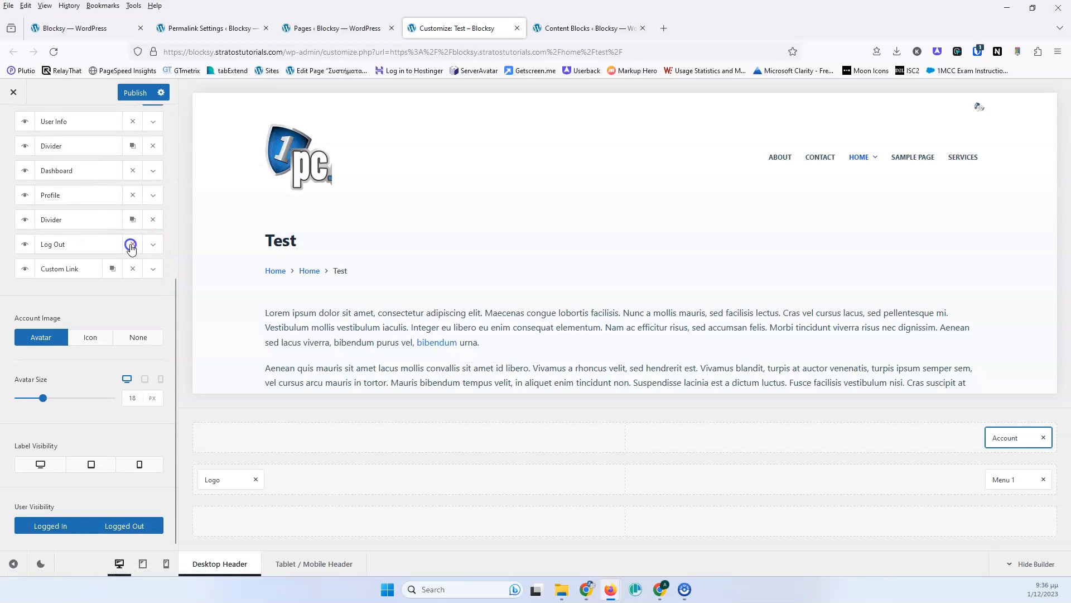
# - Remove the remaining Custom Link item from the account dropdown items
pyautogui.click(132, 269)
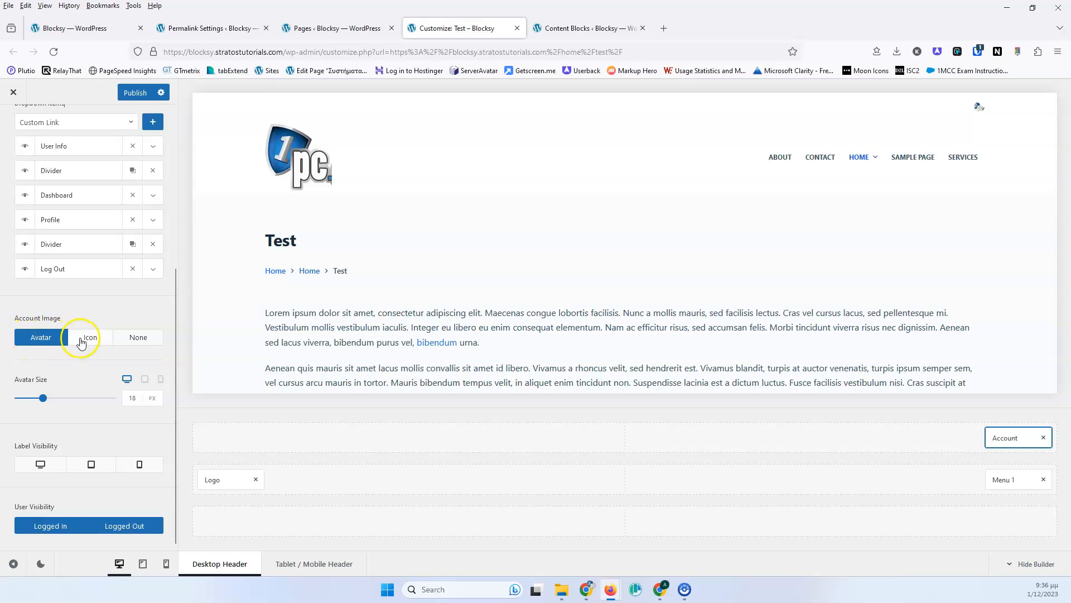
pyautogui.scroll(2, 82, 342)
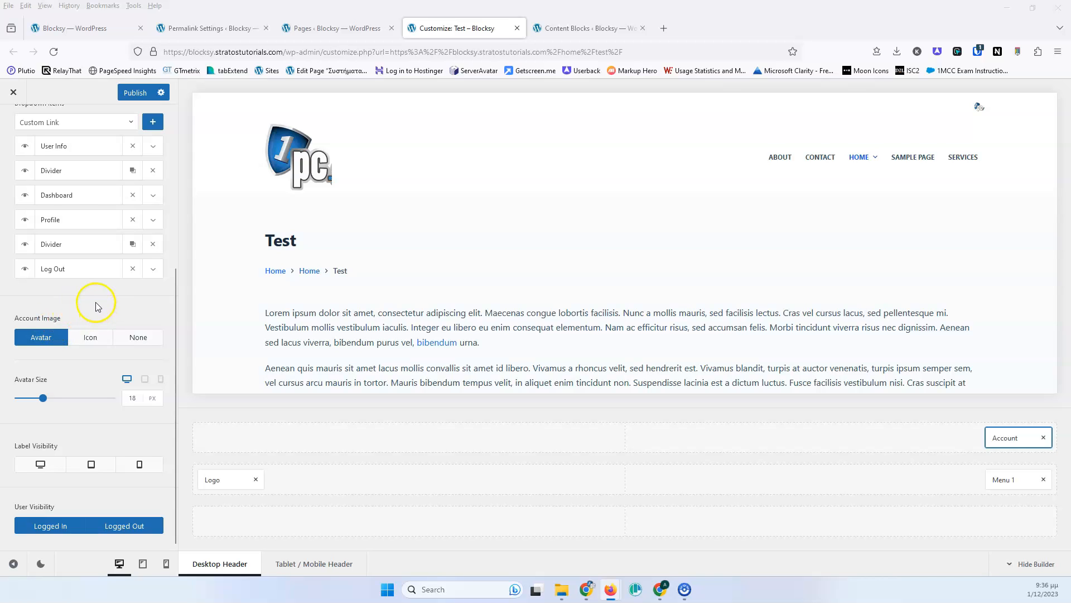
# - Try the Icon account image with the outline person icon, then switch the account image back to Avatar
pyautogui.click(79, 340)
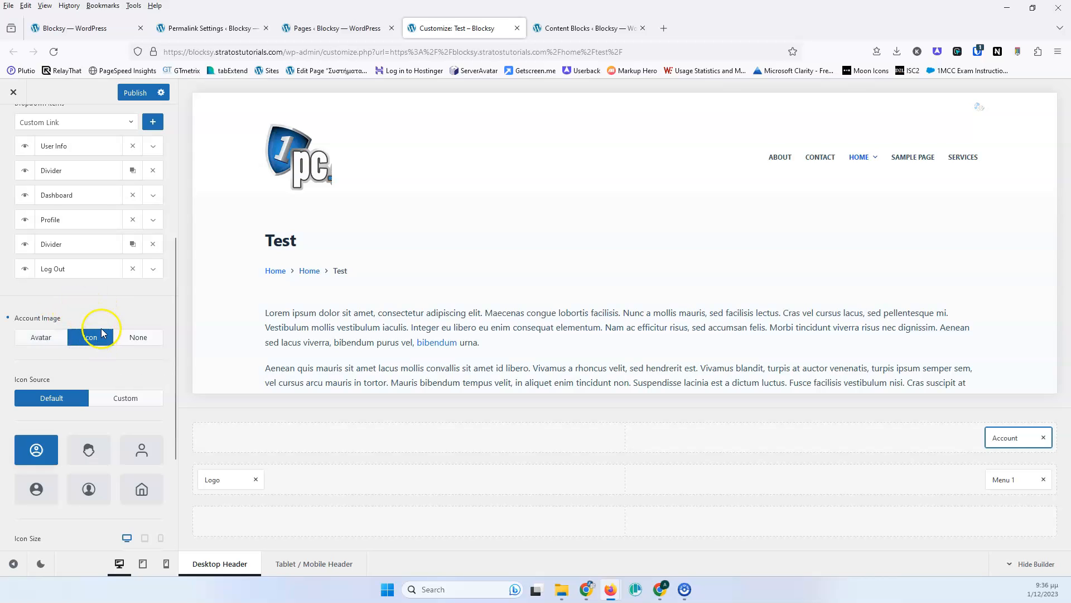
pyautogui.scroll(-2, 101, 333)
pyautogui.click(129, 355)
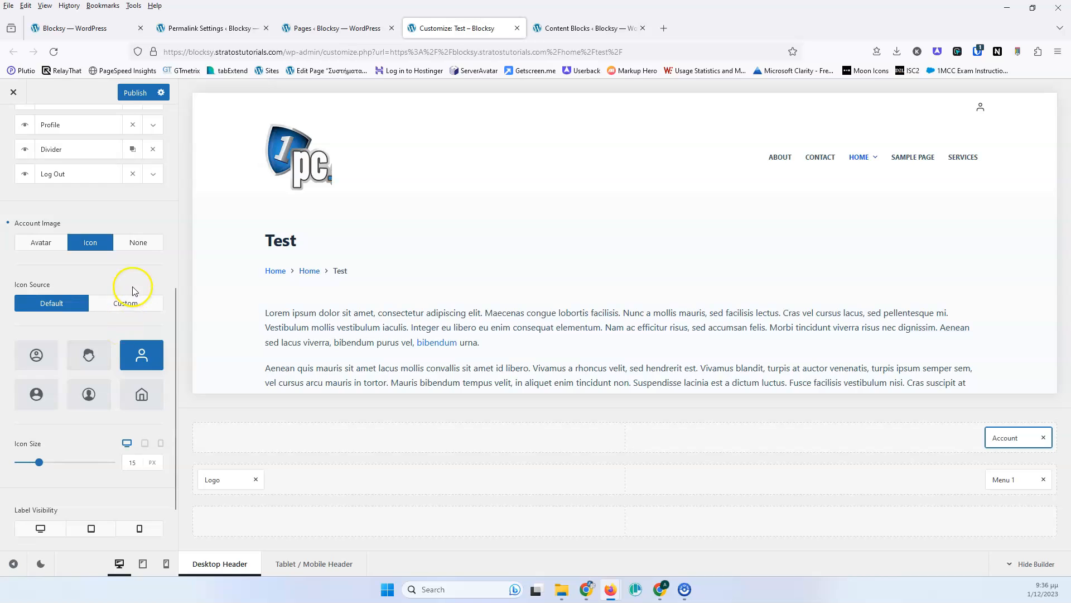
pyautogui.click(45, 241)
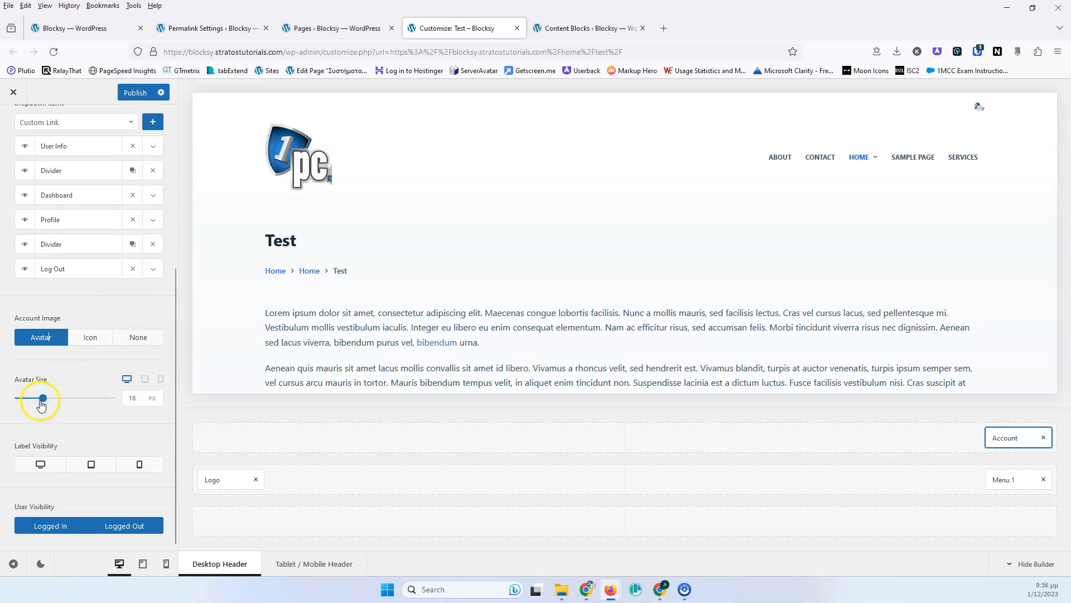
# - Turn on the account label's visibility for desktop and review the label settings
pyautogui.click(58, 469)
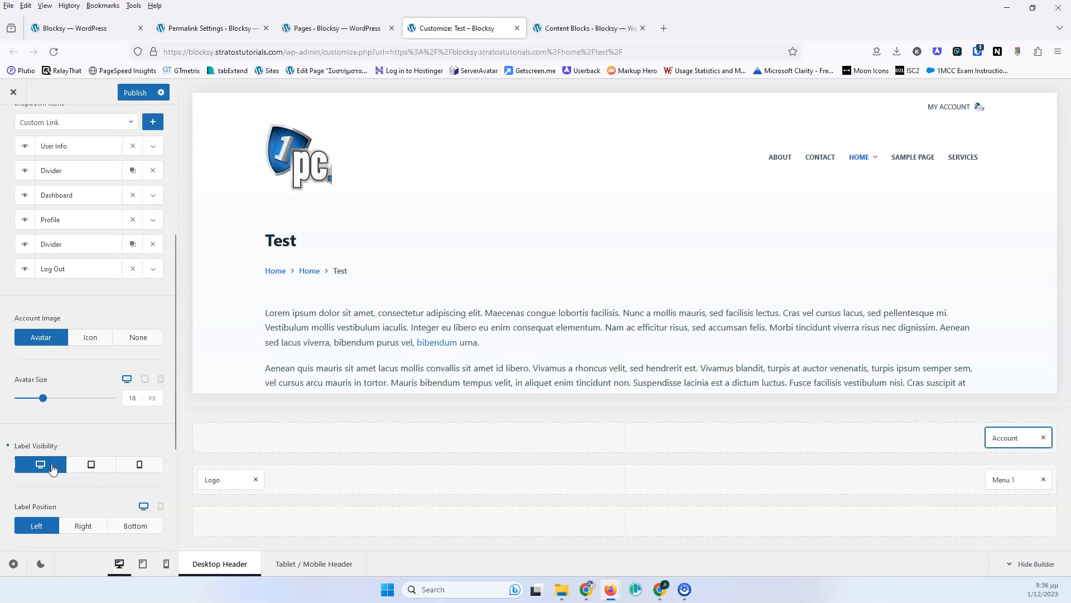
pyautogui.scroll(-3, 69, 418)
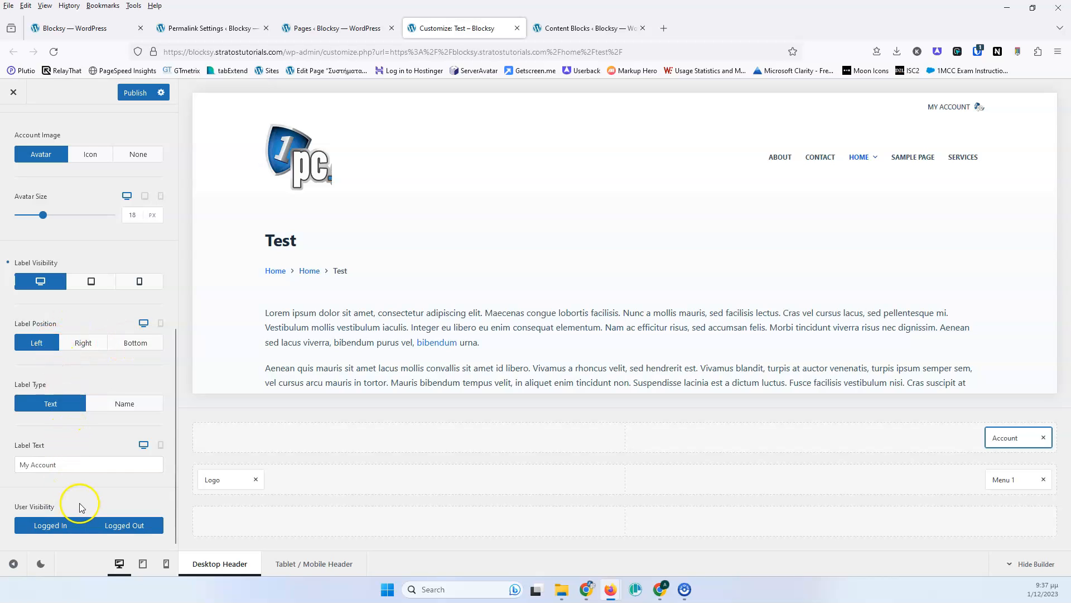
pyautogui.scroll(10, 106, 294)
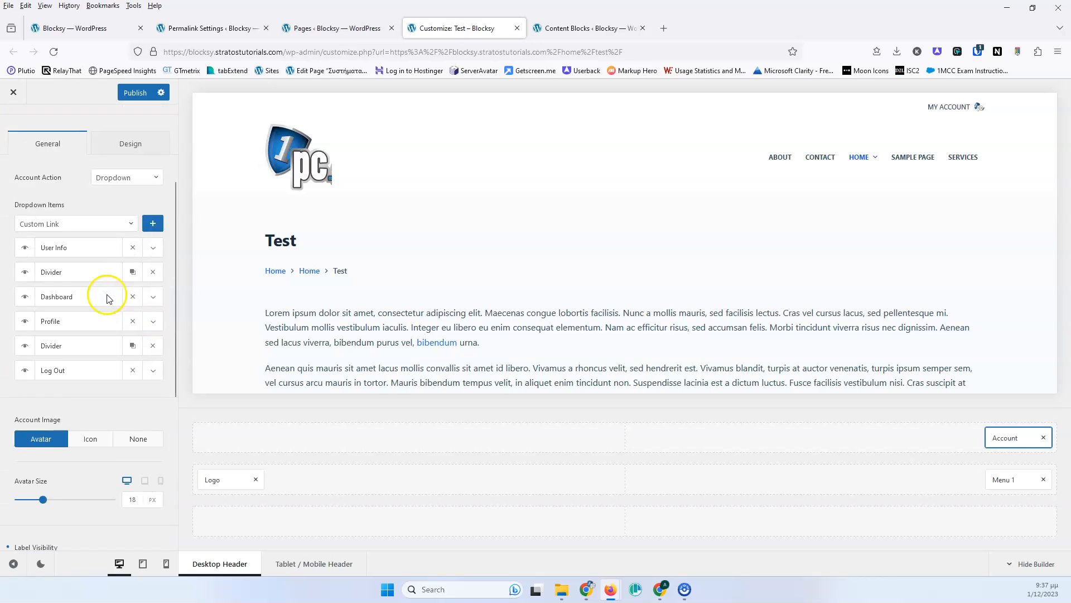
# - In the account's Design settings, set the dropdown background color to the dark palette swatch
pyautogui.click(127, 291)
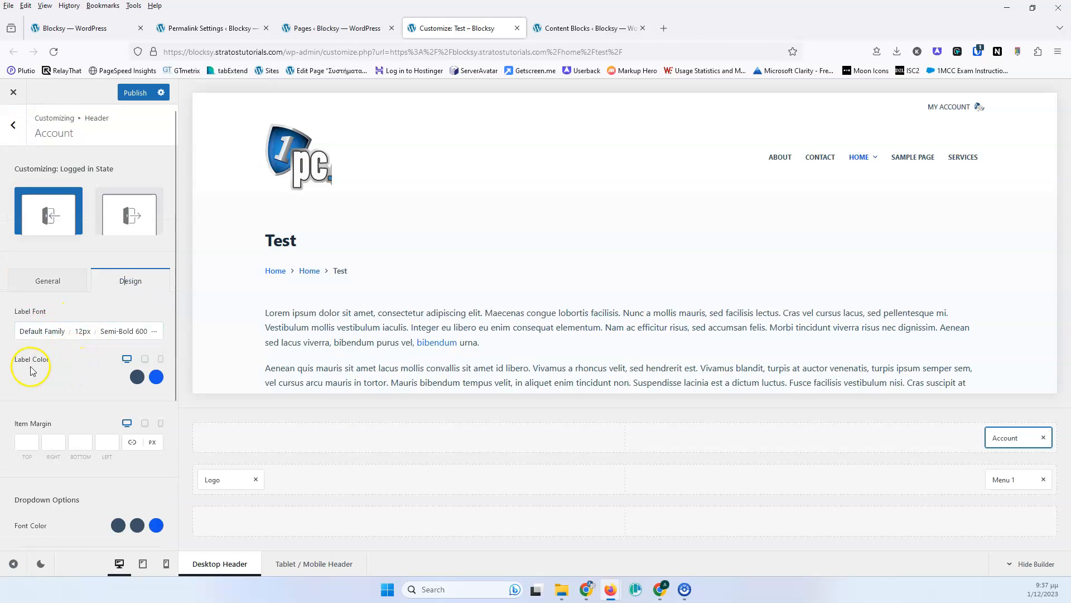
pyautogui.scroll(-3, 112, 364)
pyautogui.click(53, 250)
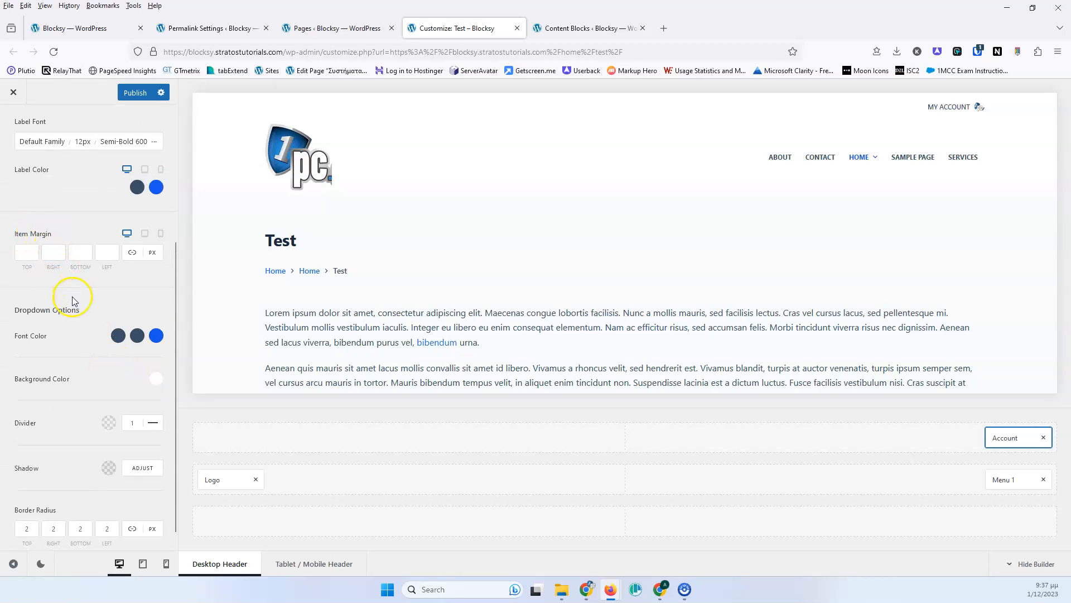
pyautogui.scroll(-1, 72, 303)
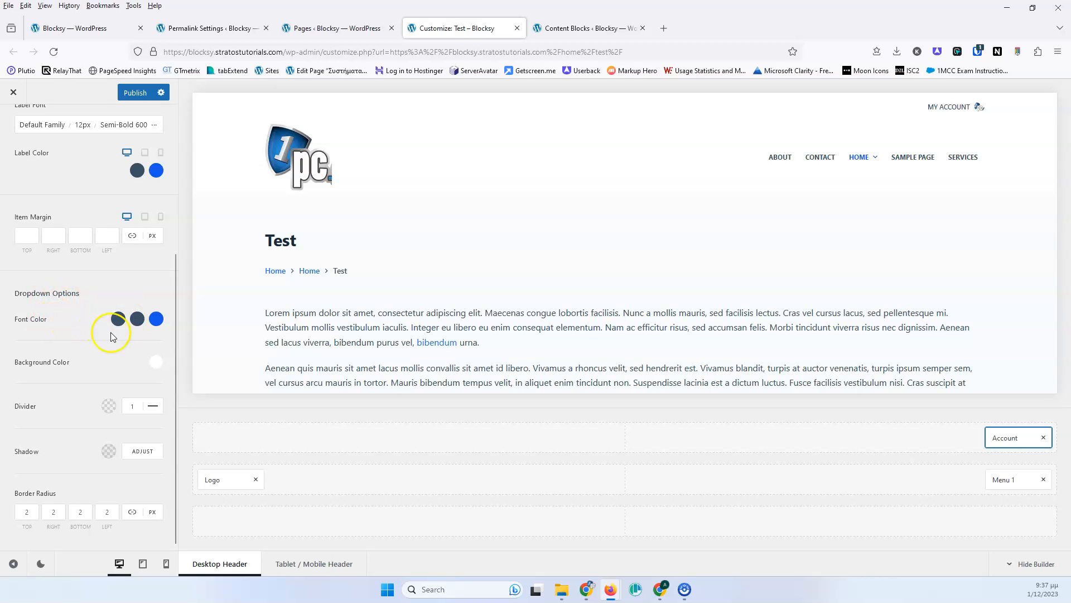
pyautogui.click(158, 366)
pyautogui.click(80, 330)
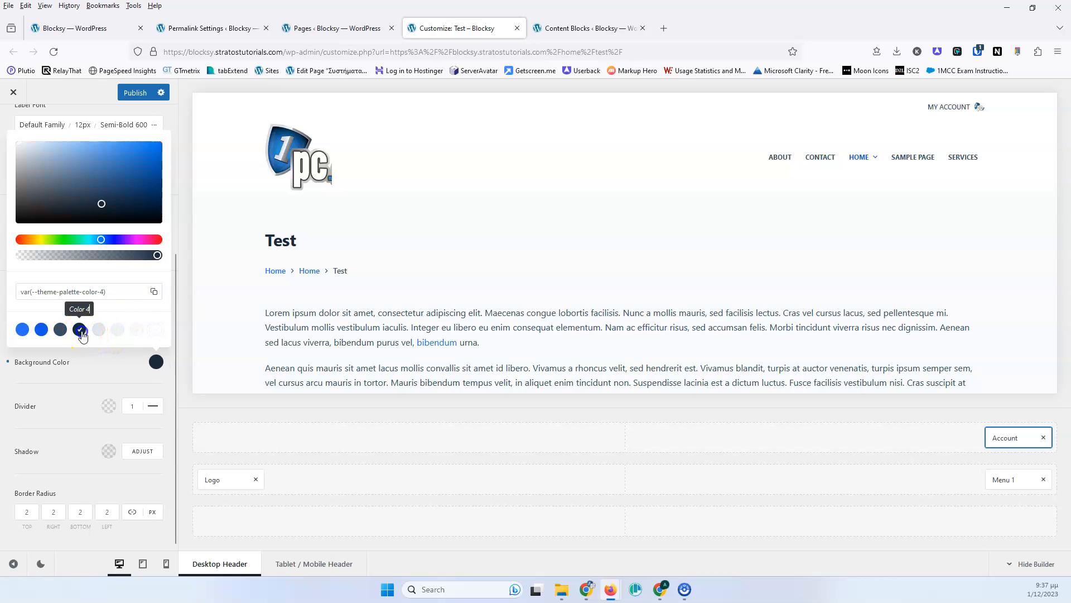
pyautogui.click(82, 366)
pyautogui.moveTo(976, 108)
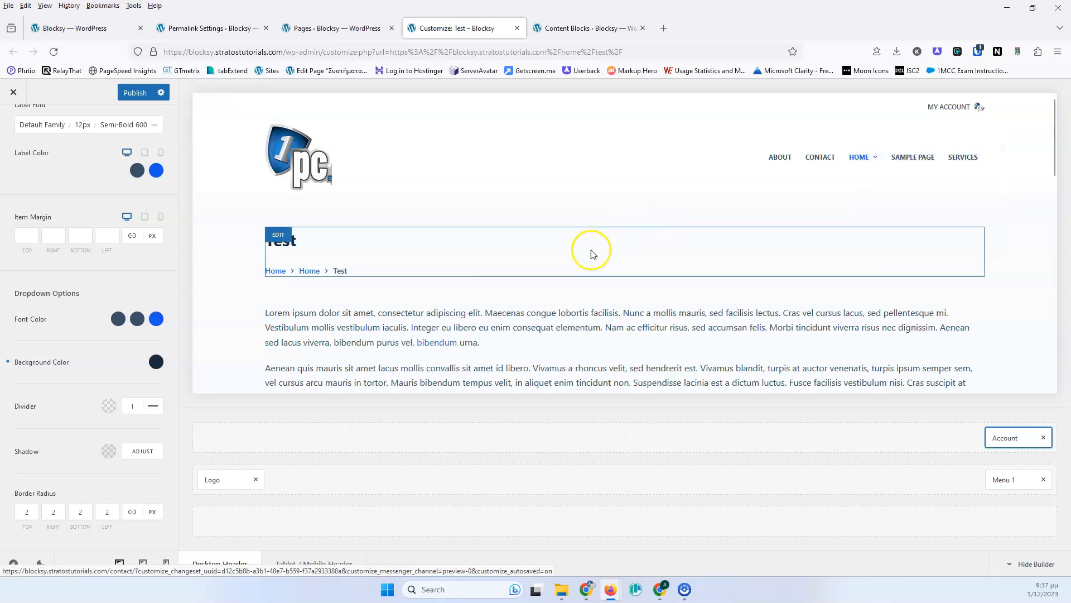
# - Set the dropdown font's initial and hover colors to white
pyautogui.click(118, 318)
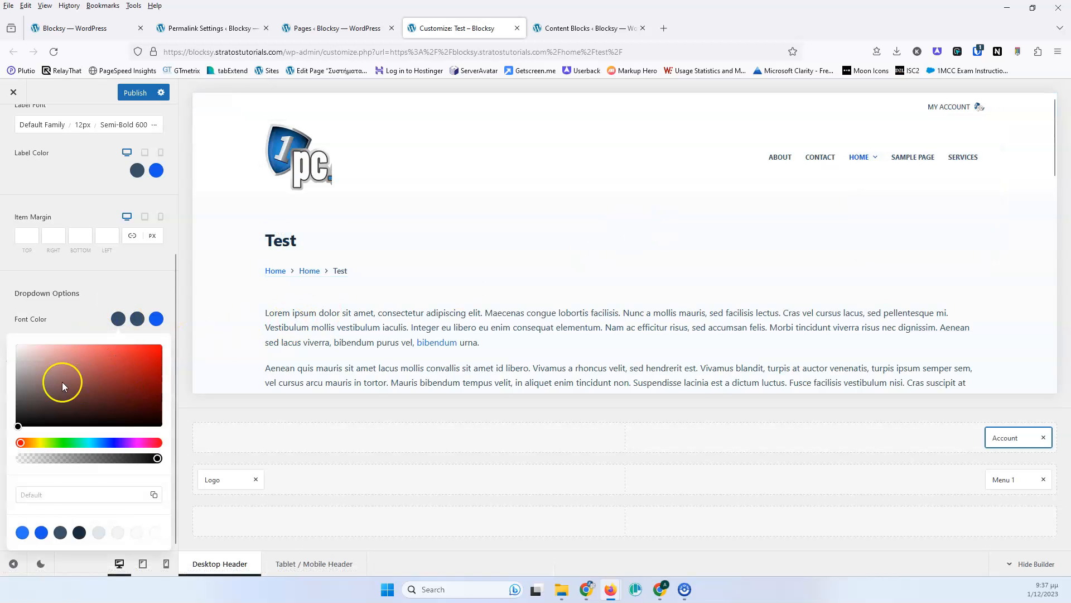
pyautogui.click(156, 534)
pyautogui.click(138, 319)
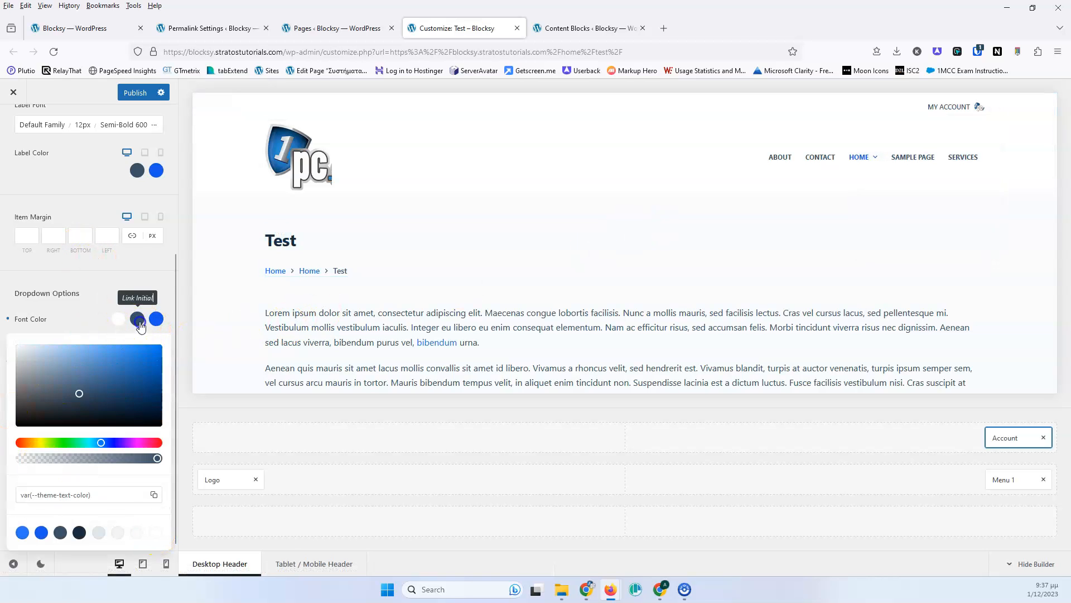
pyautogui.click(156, 533)
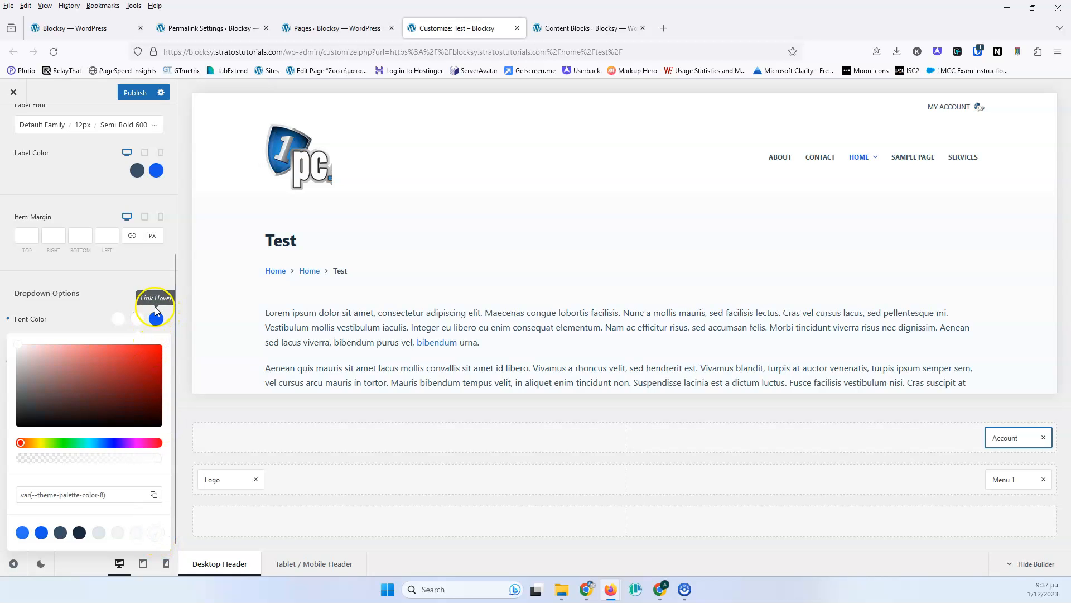
pyautogui.moveTo(945, 107)
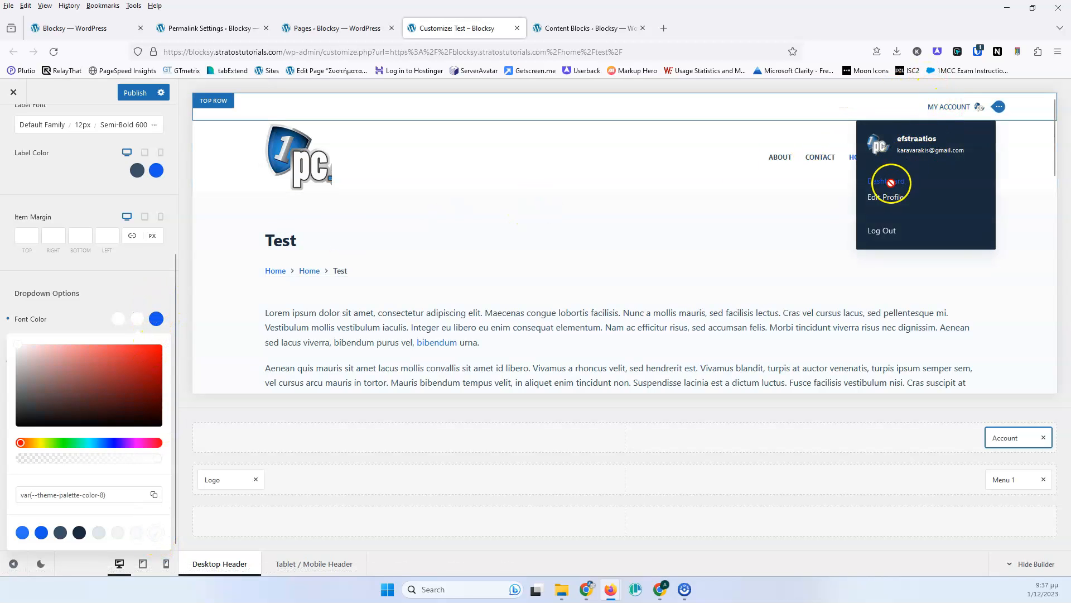
pyautogui.click(144, 286)
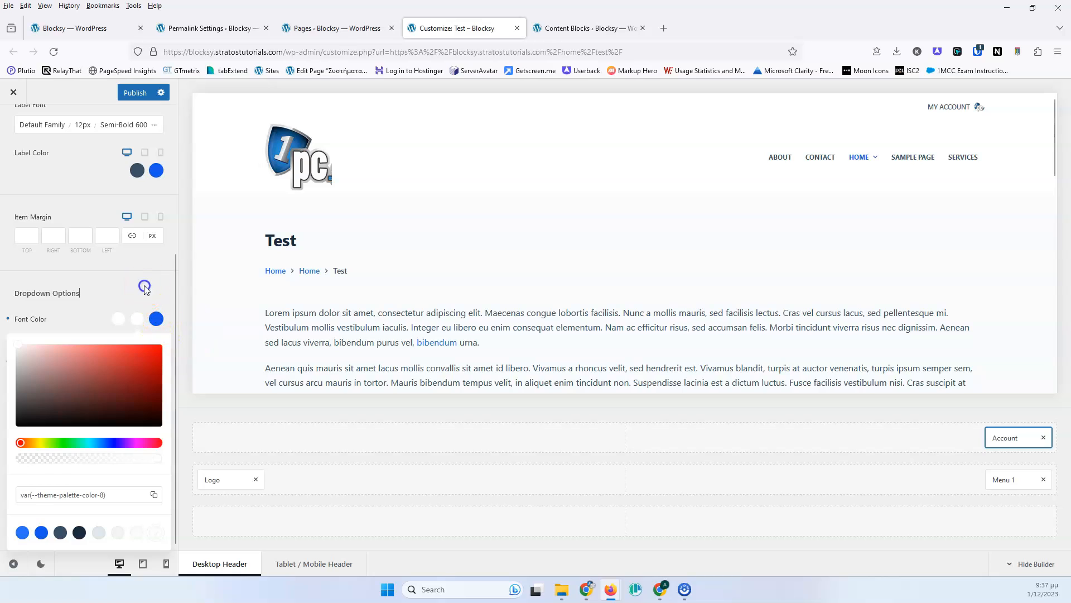
# - Set the dropdown divider color to the light palette color 7
pyautogui.click(108, 406)
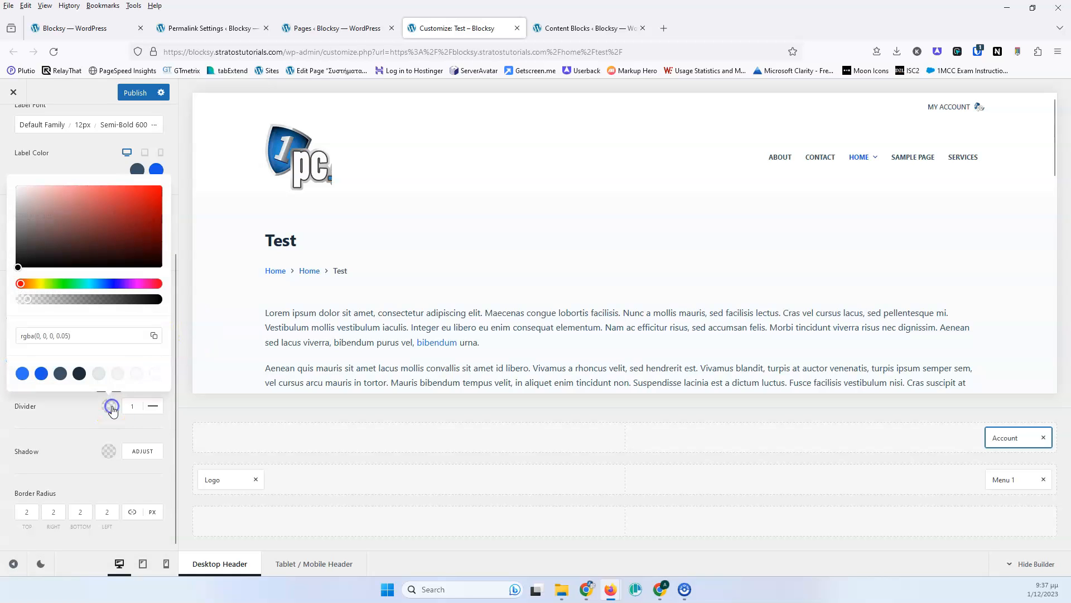
pyautogui.click(137, 373)
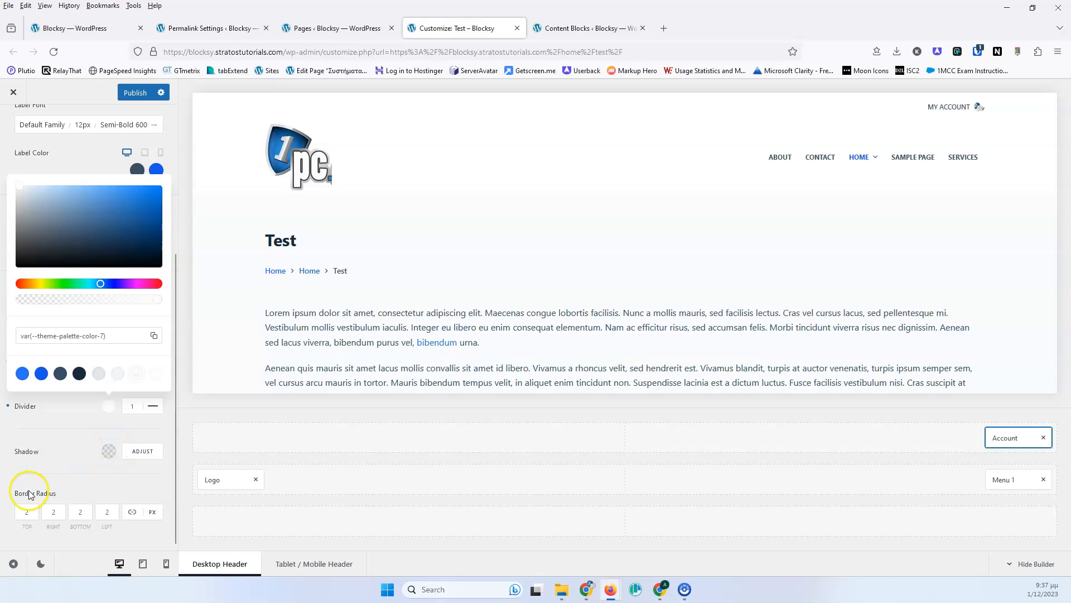
pyautogui.click(76, 477)
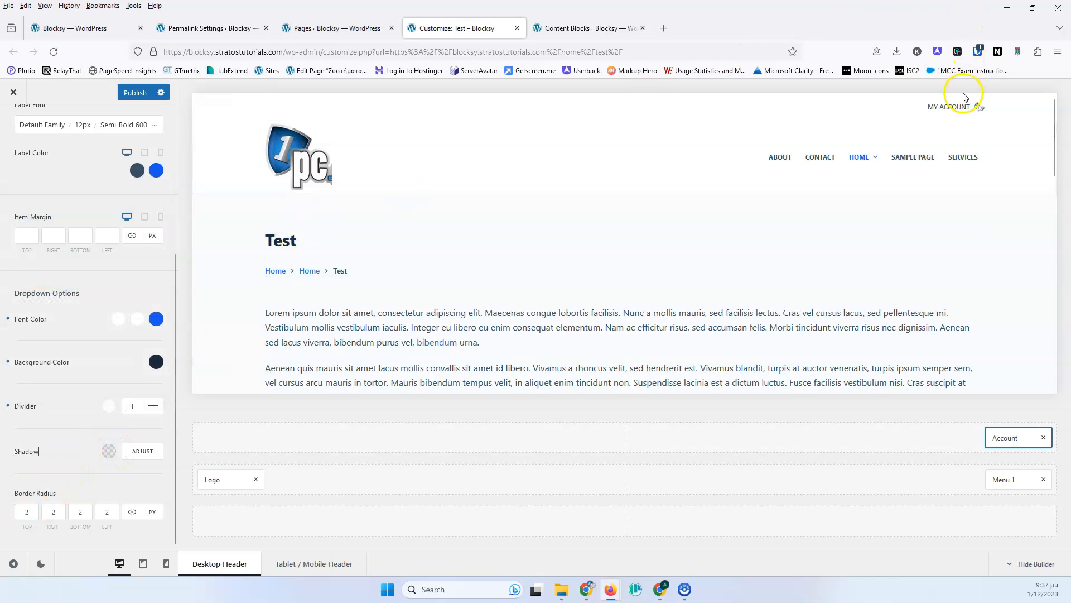
pyautogui.moveTo(964, 111)
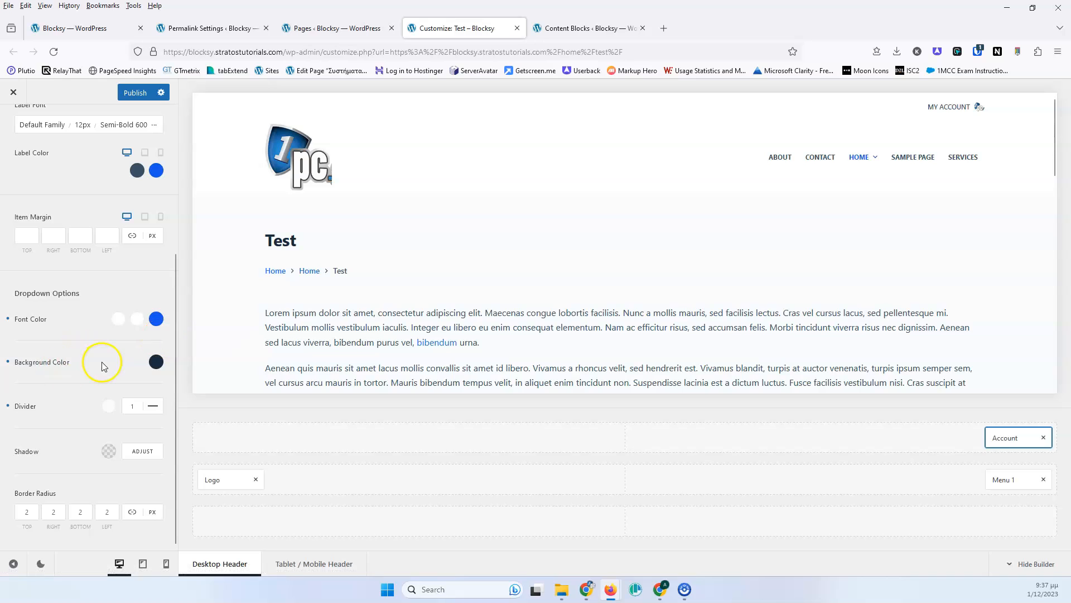
# - Leave the Account settings and return to the Header elements list
pyautogui.scroll(4, 93, 362)
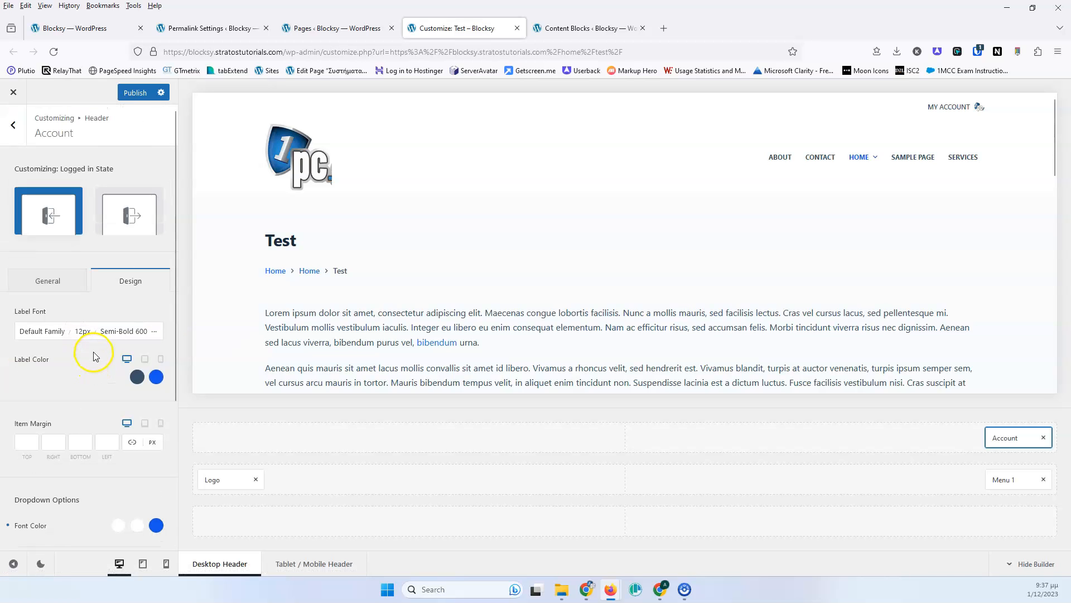
pyautogui.click(16, 129)
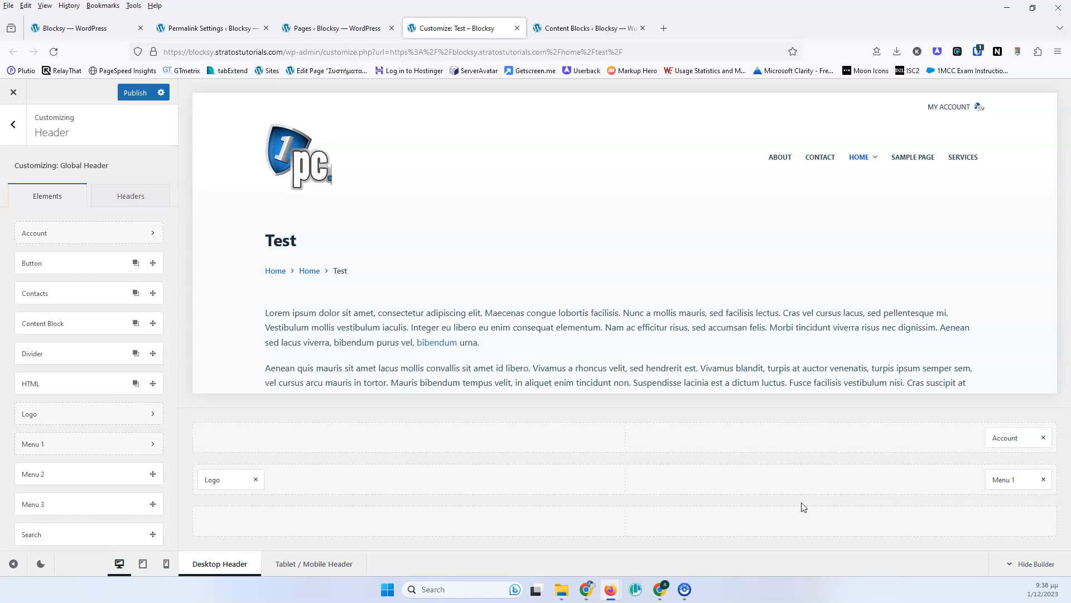
pyautogui.press('F9')
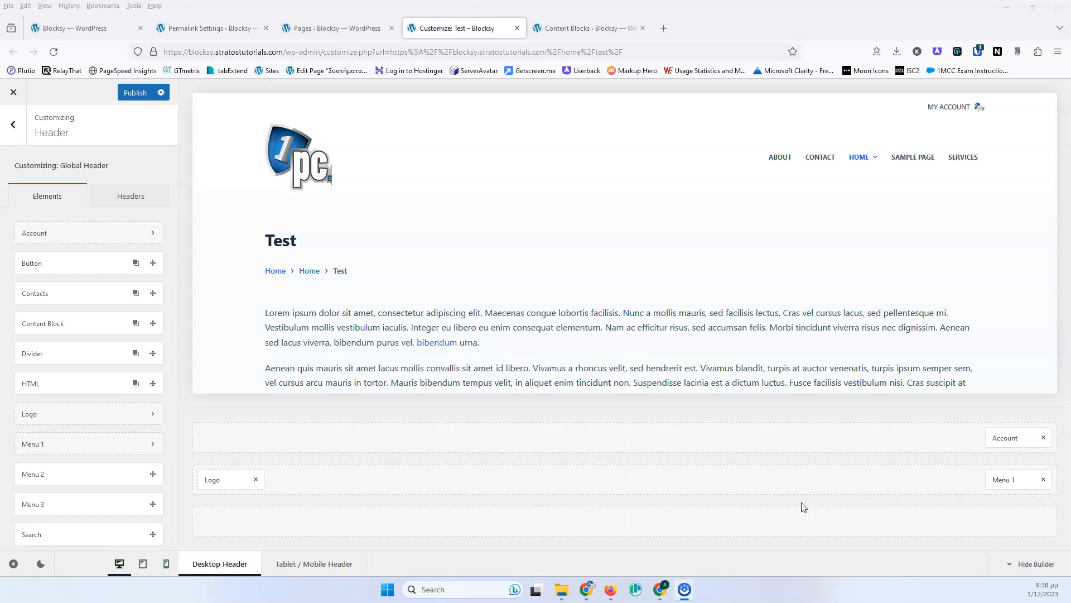